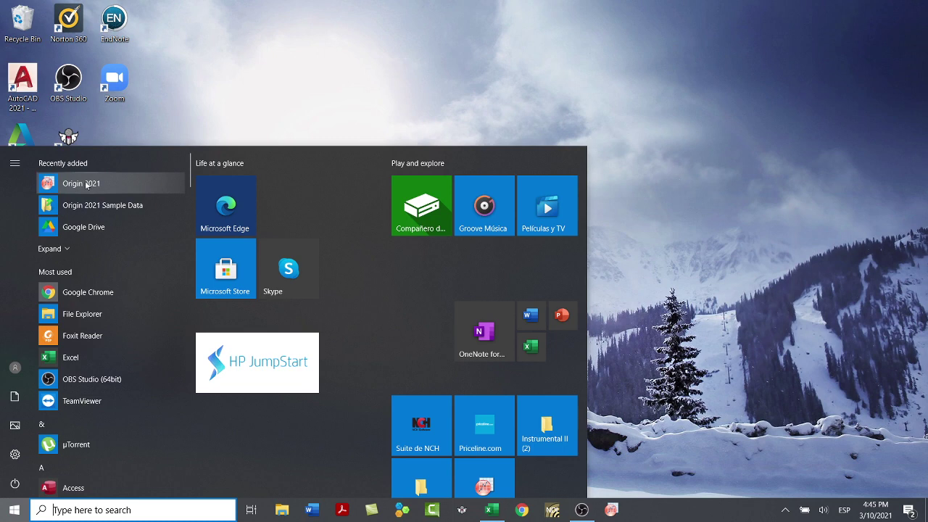
Step: Launch Origin 2021, create a workbook from the Blank Workbook template and maximize its window
{"action": "left_click", "coordinate": [85, 184]}
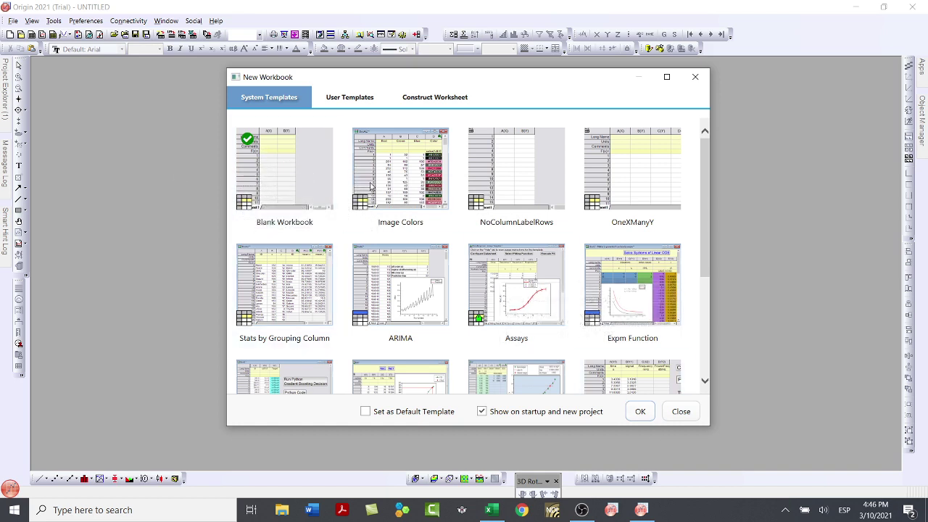
{"action": "left_click", "coordinate": [637, 412]}
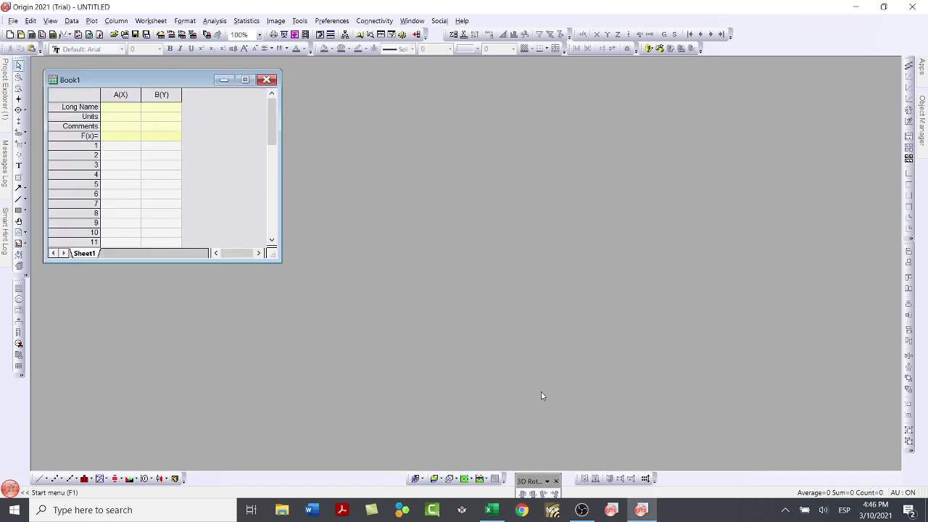
{"action": "left_click", "coordinate": [245, 80]}
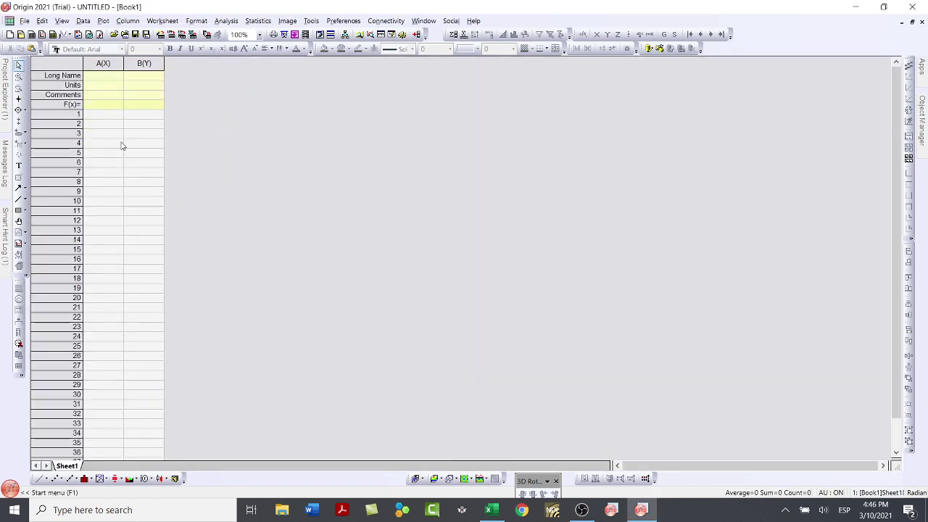
{"action": "scroll", "coordinate": [108, 191], "scroll_direction": "down", "scroll_amount": 1}
{"action": "scroll", "coordinate": [110, 205], "scroll_direction": "up", "scroll_amount": 1}
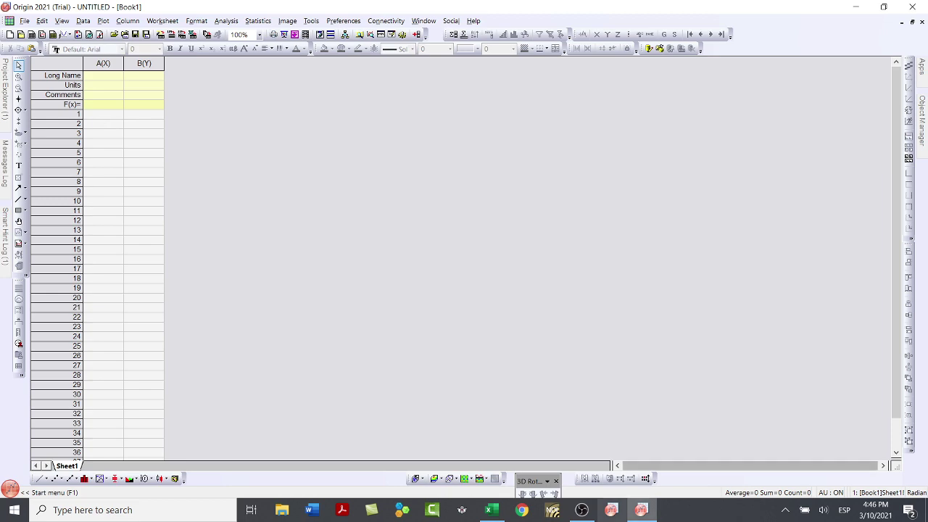
Step: Switch to Excel and copy all time and intensity values in columns A and B, from row 4 to row 22878
{"action": "left_click", "coordinate": [491, 509]}
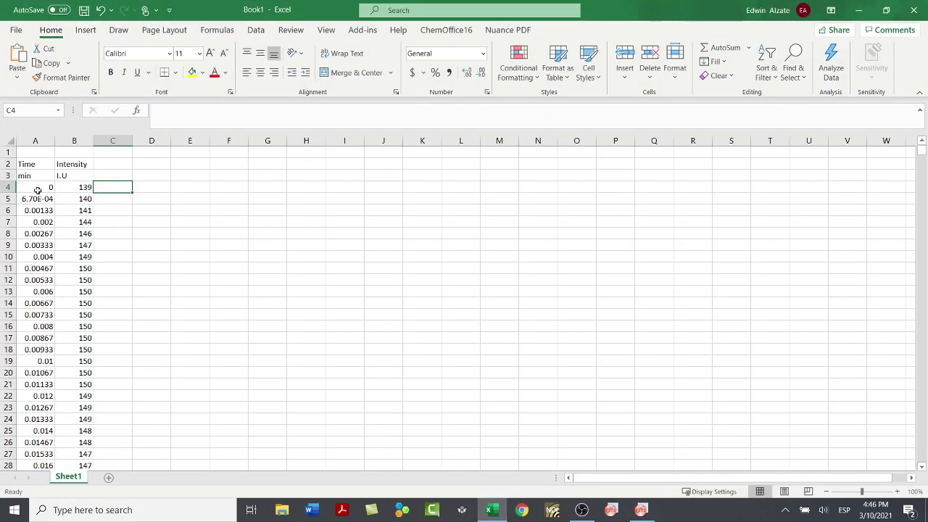
{"action": "left_click", "coordinate": [33, 189]}
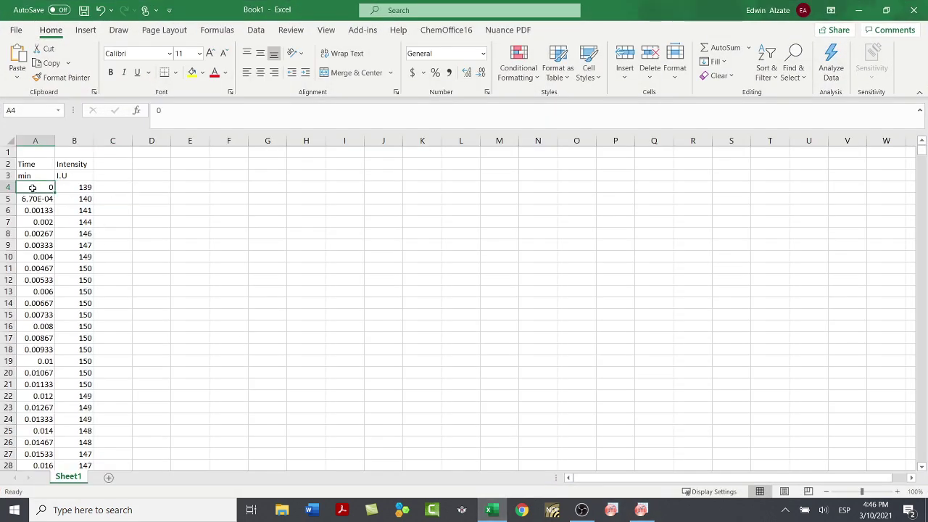
{"action": "left_click_drag", "start_coordinate": [32, 188], "coordinate": [73, 188]}
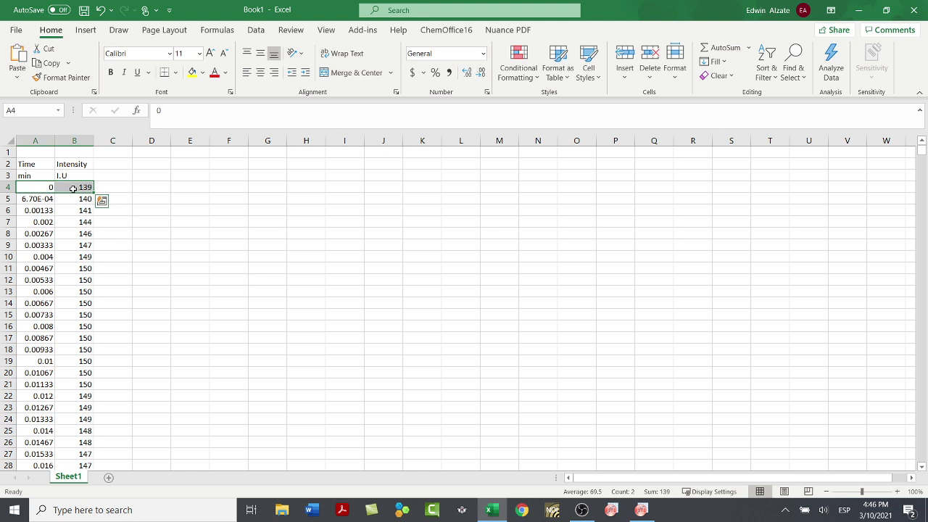
{"action": "key", "text": "ctrl+shift+Down"}
{"action": "key", "text": "ctrl+q"}
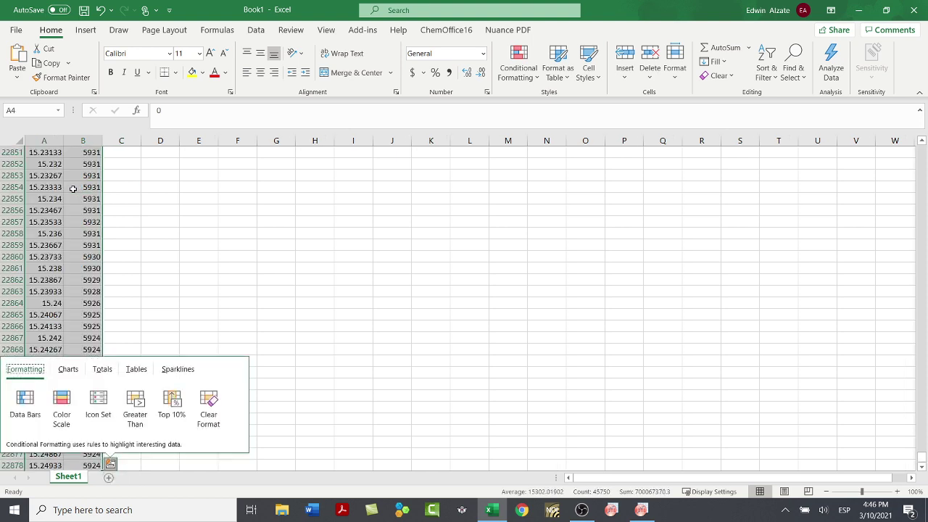
{"action": "scroll", "coordinate": [73, 188], "scroll_direction": "down", "scroll_amount": 3}
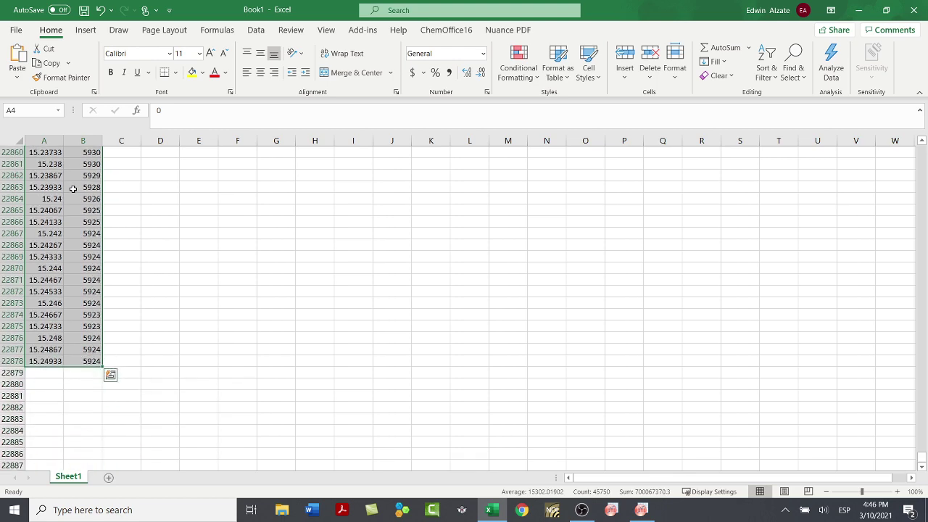
{"action": "right_click", "coordinate": [73, 189]}
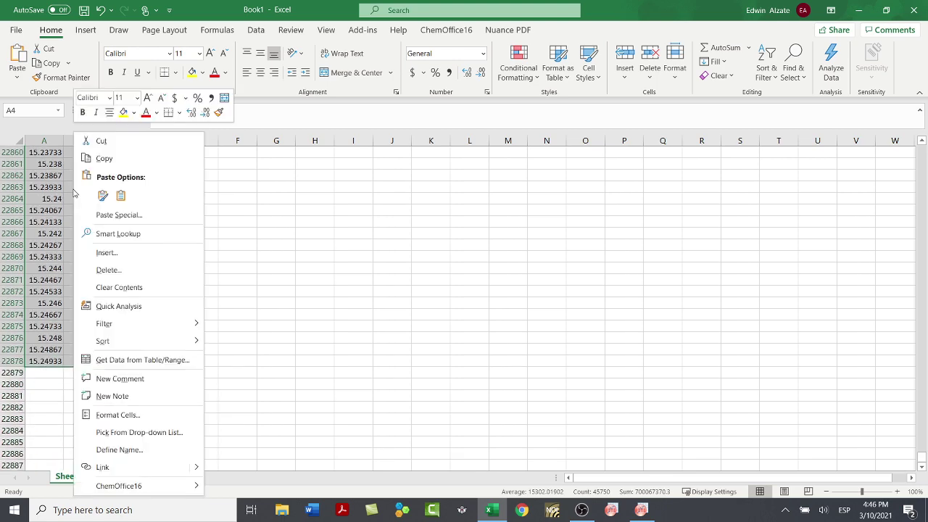
{"action": "left_click", "coordinate": [104, 157]}
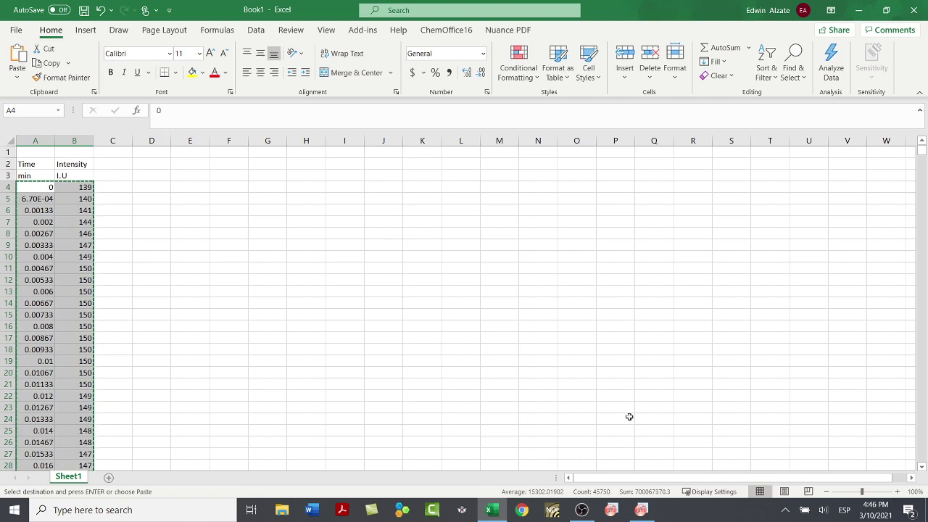
Step: Return to Origin and paste the copied data into the worksheet, starting at row 1 of column A(X)
{"action": "left_click", "coordinate": [858, 11]}
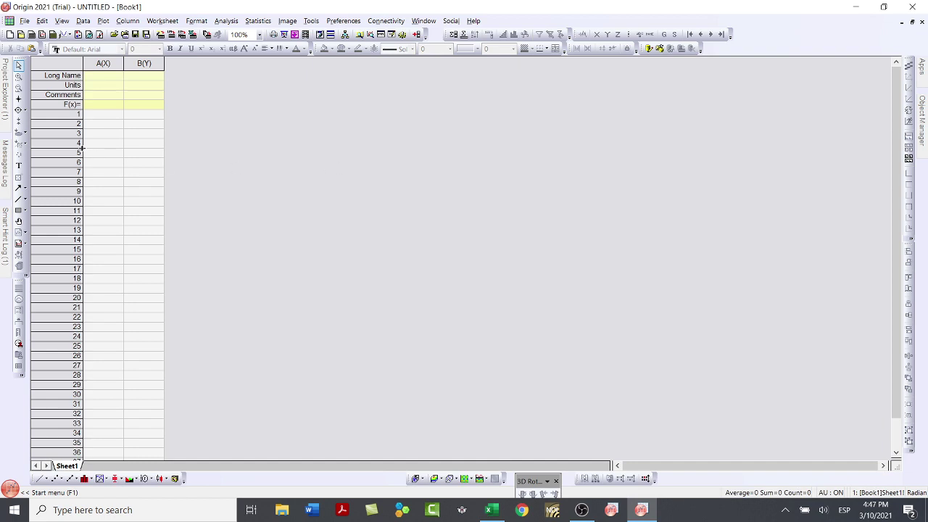
{"action": "left_click", "coordinate": [103, 118]}
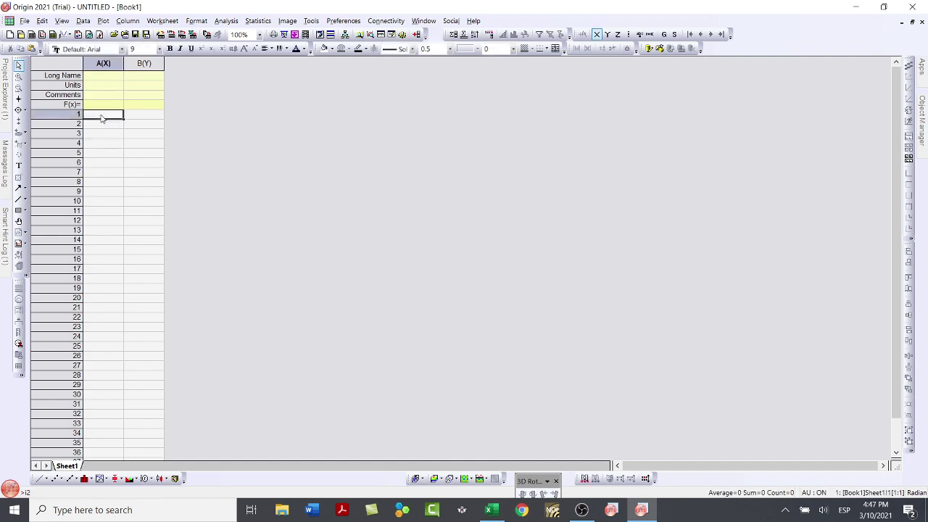
{"action": "right_click", "coordinate": [102, 118]}
{"action": "left_click", "coordinate": [121, 154]}
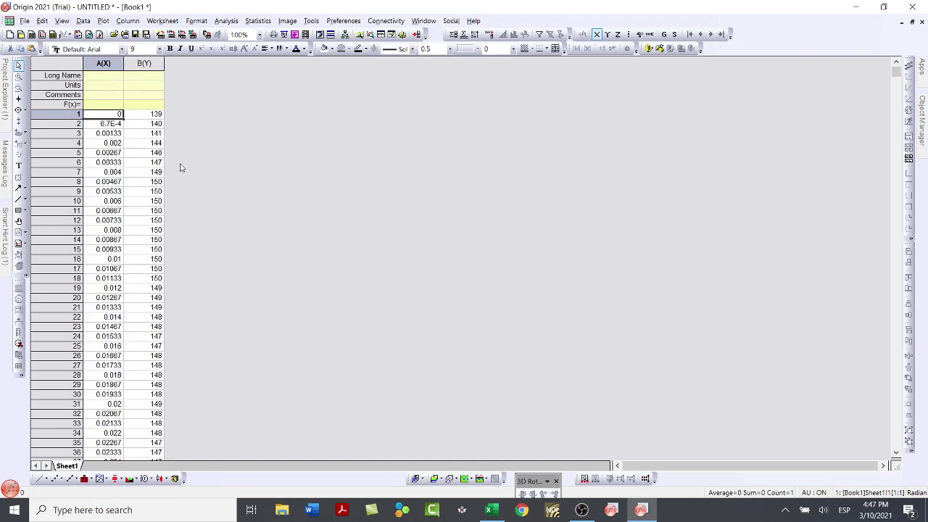
Step: Set column A's long name to Tiempo and its units to min
{"action": "left_click", "coordinate": [108, 77]}
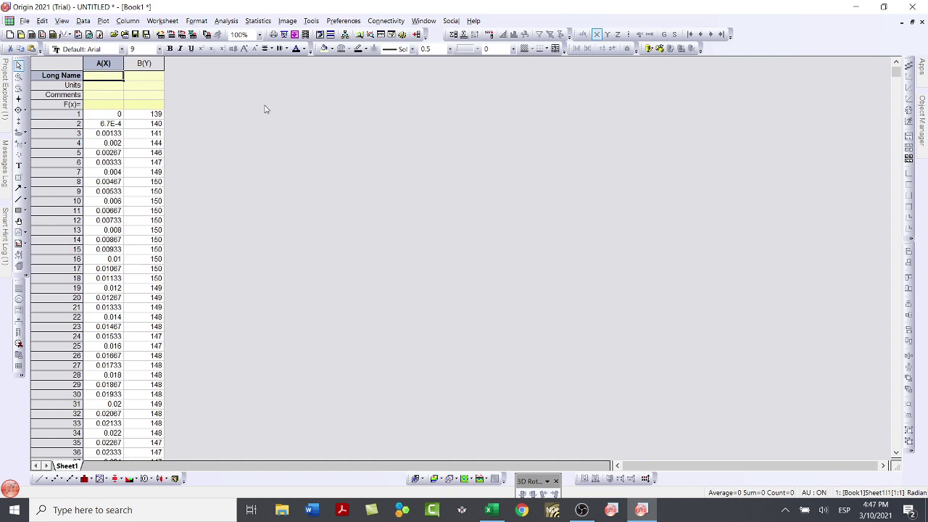
{"action": "double_click", "coordinate": [123, 76]}
{"action": "type", "text": "Tiempo"}
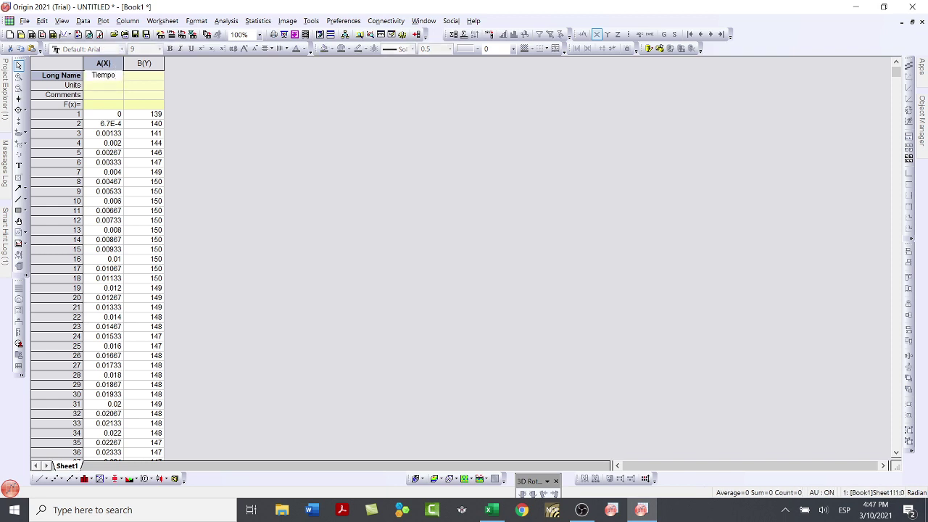
{"action": "key", "text": "Return"}
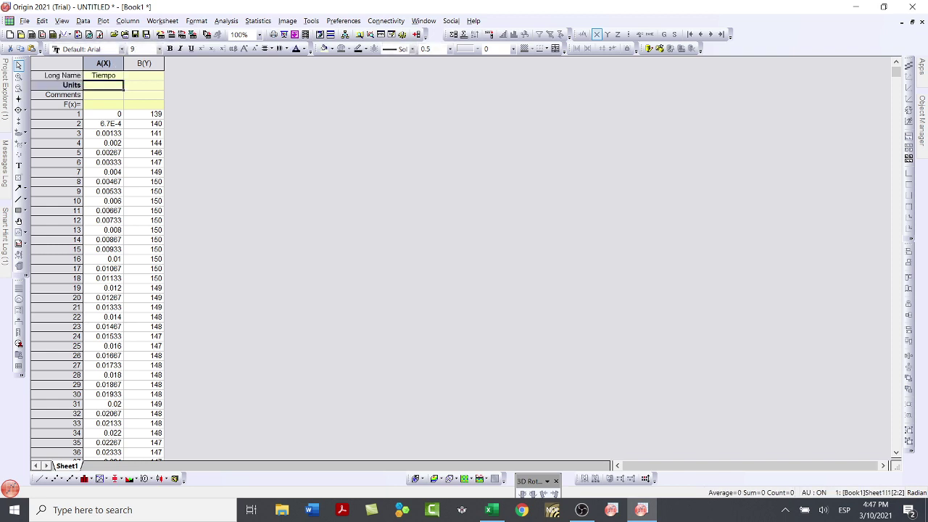
{"action": "type", "text": "min"}
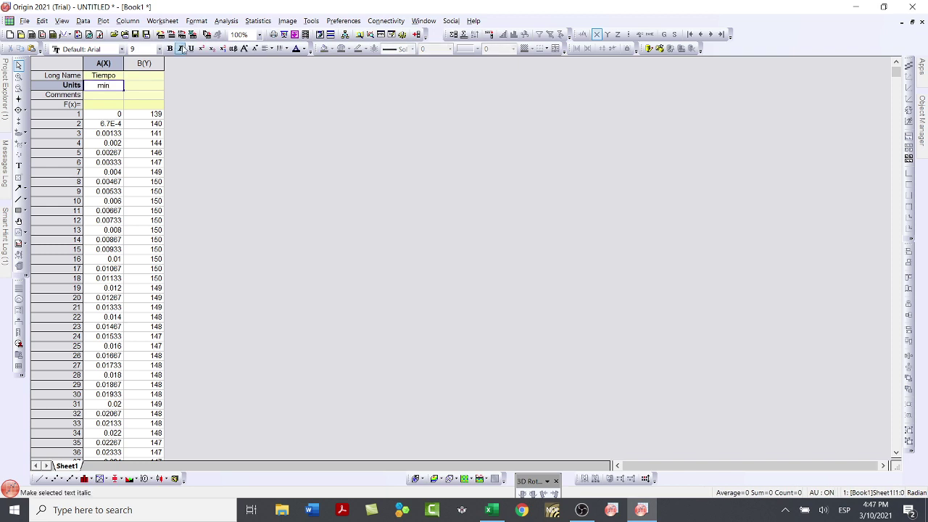
Step: Set column B's long name to Intensidad and its units to U.I
{"action": "left_click", "coordinate": [145, 77]}
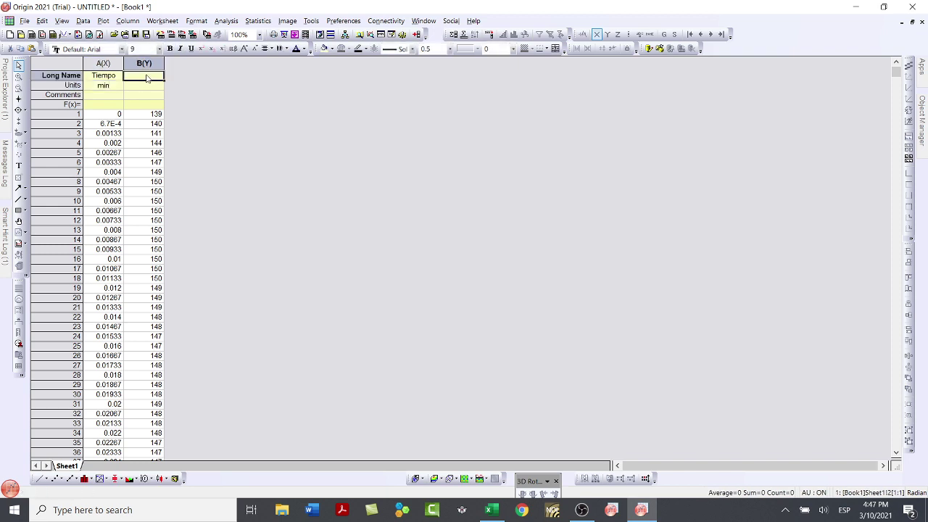
{"action": "double_click", "coordinate": [146, 76]}
{"action": "type", "text": "In"}
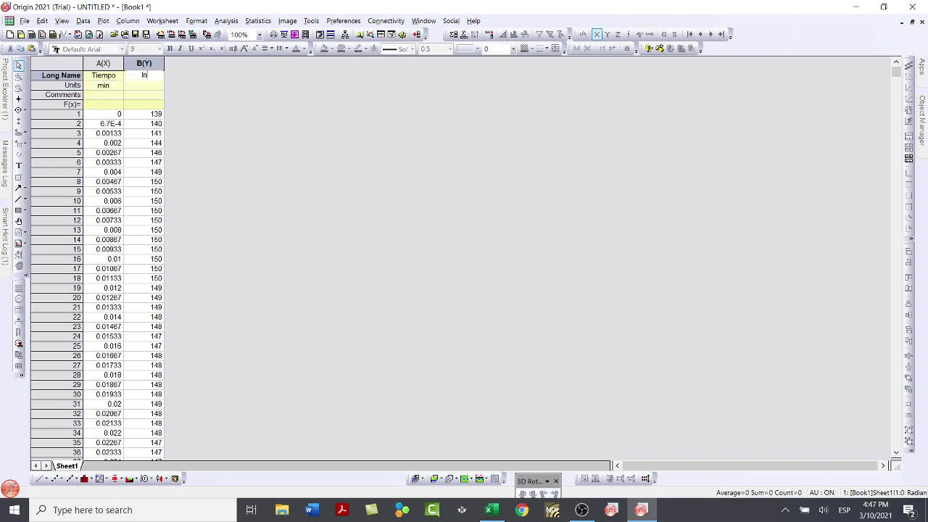
{"action": "type", "text": "tensidad"}
{"action": "left_click", "coordinate": [149, 88]}
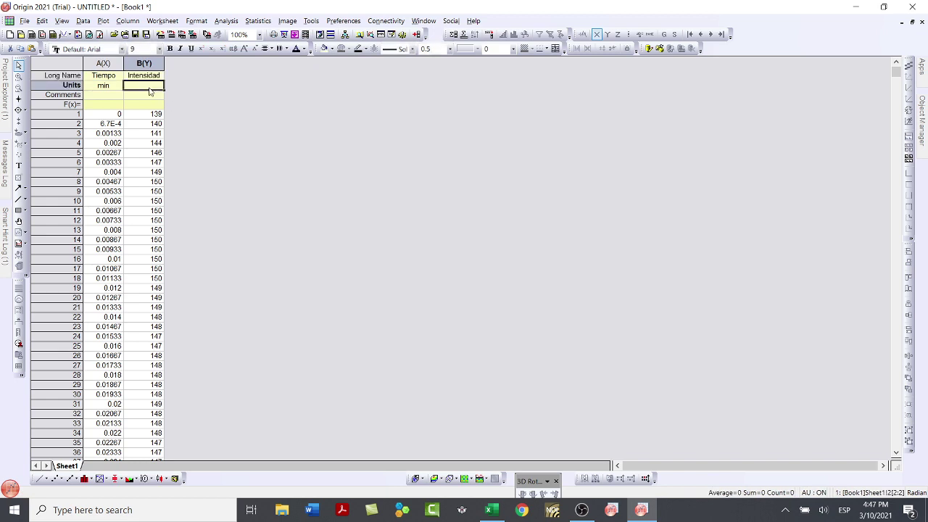
{"action": "double_click", "coordinate": [149, 87]}
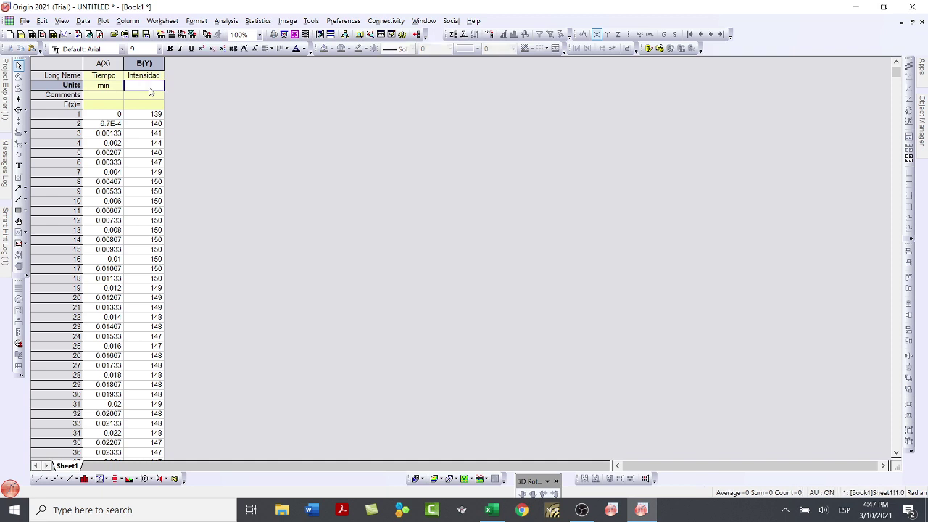
{"action": "type", "text": "U.I."}
{"action": "key", "text": "Return"}
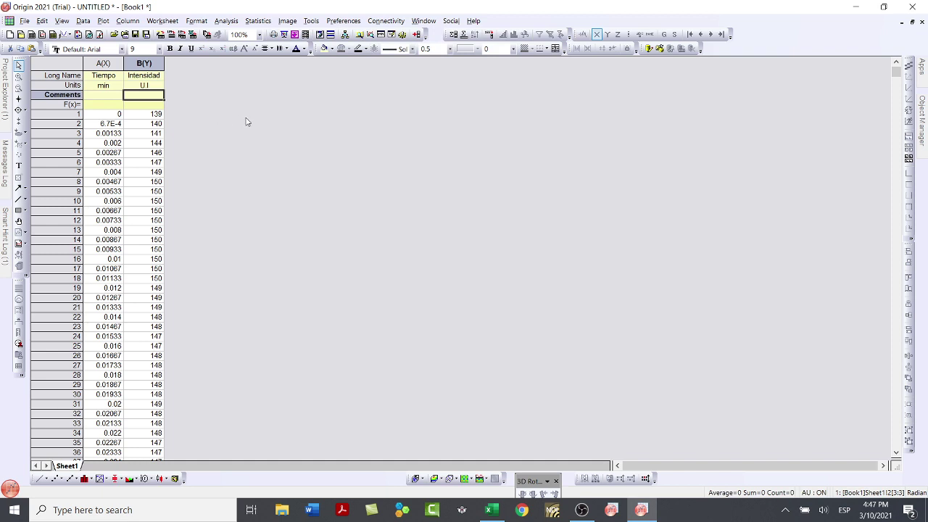
{"action": "left_click", "coordinate": [214, 184]}
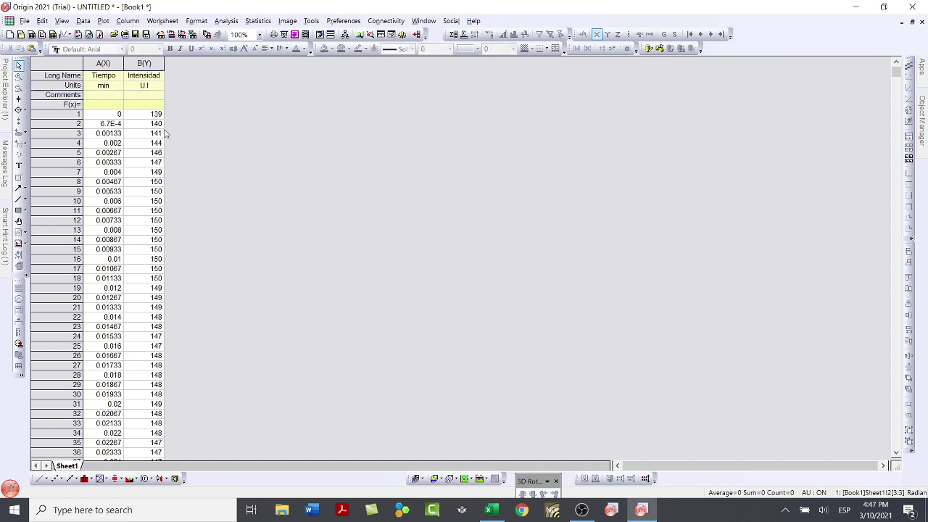
{"action": "scroll", "coordinate": [184, 152], "scroll_direction": "down", "scroll_amount": 5}
{"action": "scroll", "coordinate": [183, 155], "scroll_direction": "up", "scroll_amount": 5}
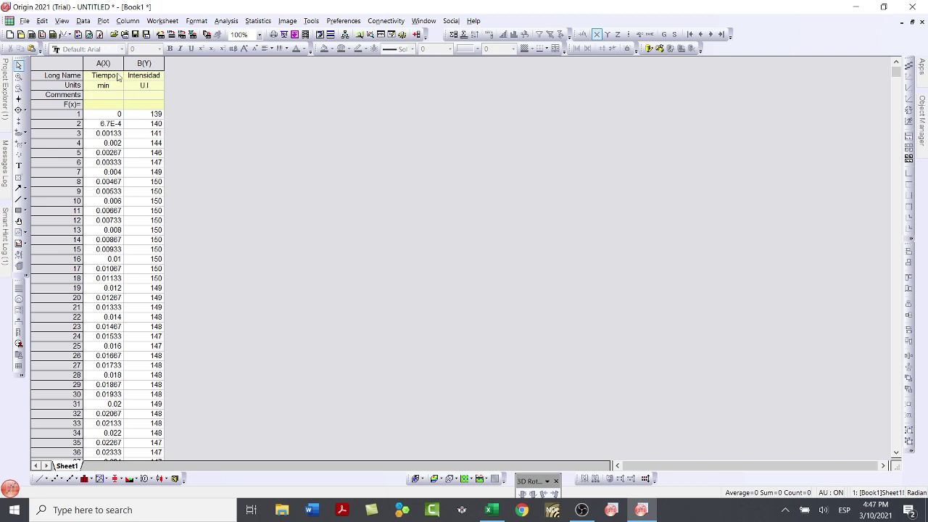
{"action": "double_click", "coordinate": [144, 63]}
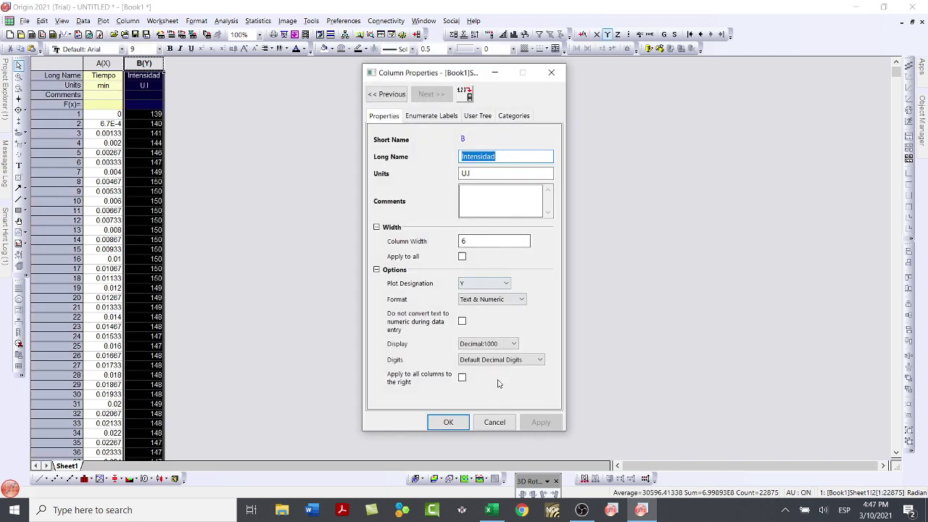
{"action": "left_click", "coordinate": [494, 422]}
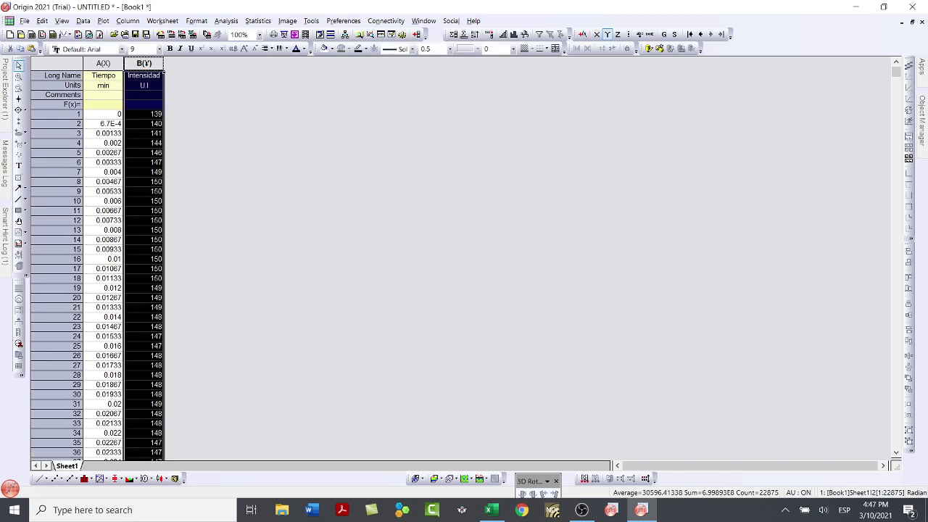
{"action": "left_click", "coordinate": [213, 116]}
Step: Plot column B (Intensidad) against Tiempo as a simple line graph
{"action": "left_click", "coordinate": [142, 63]}
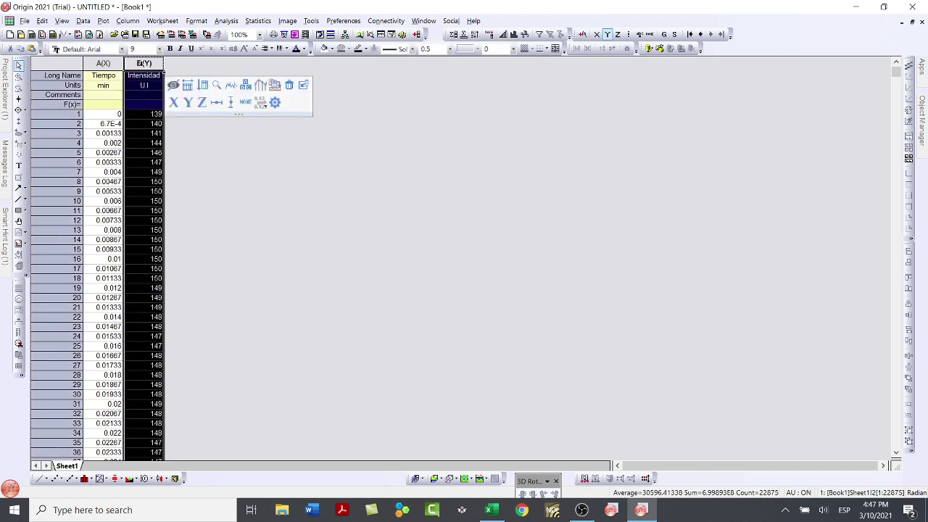
{"action": "right_click", "coordinate": [144, 65]}
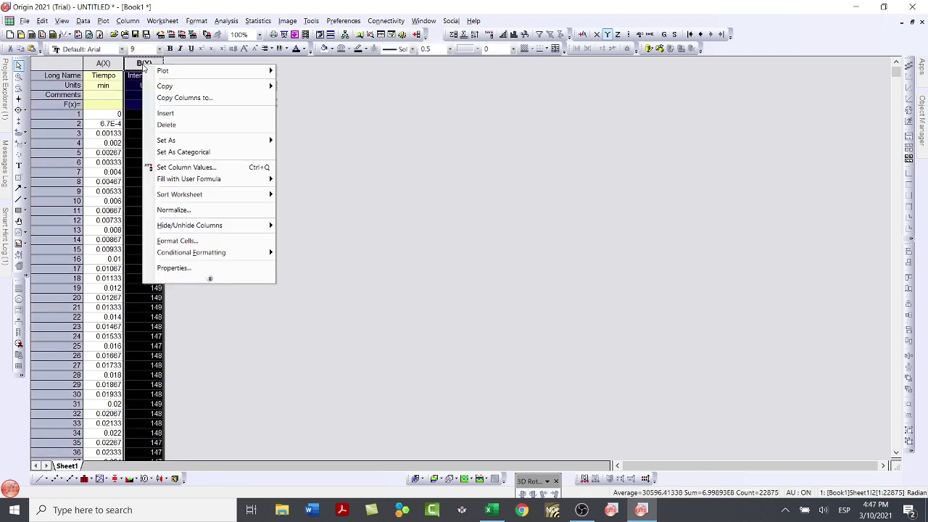
{"action": "mouse_move", "coordinate": [155, 73]}
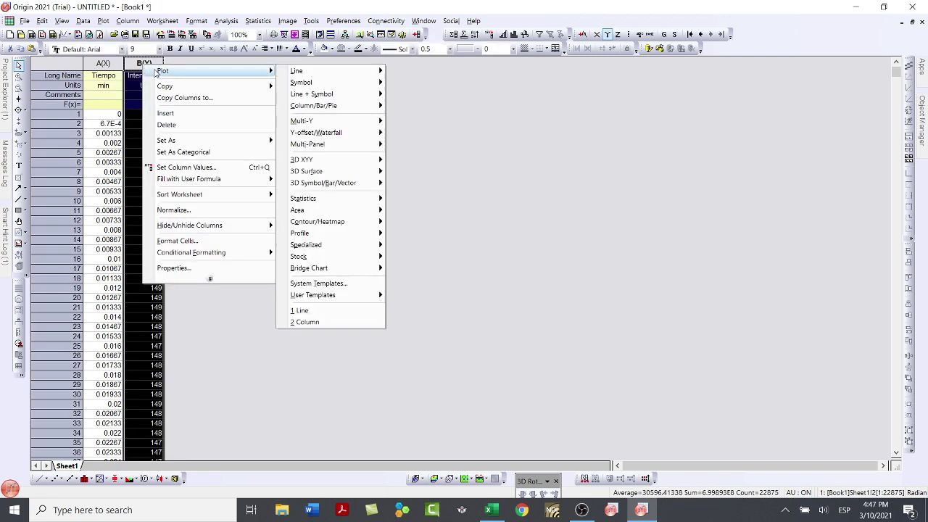
{"action": "mouse_move", "coordinate": [300, 77]}
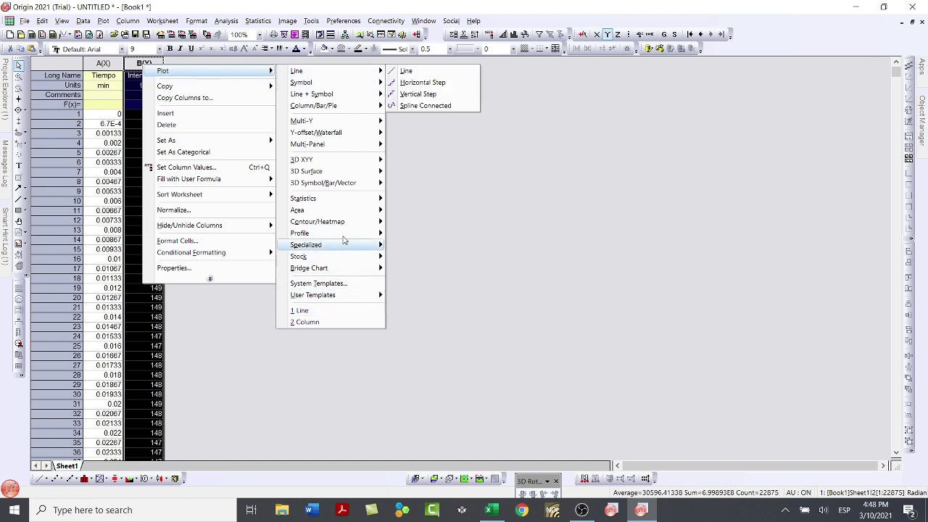
{"action": "left_click", "coordinate": [422, 76]}
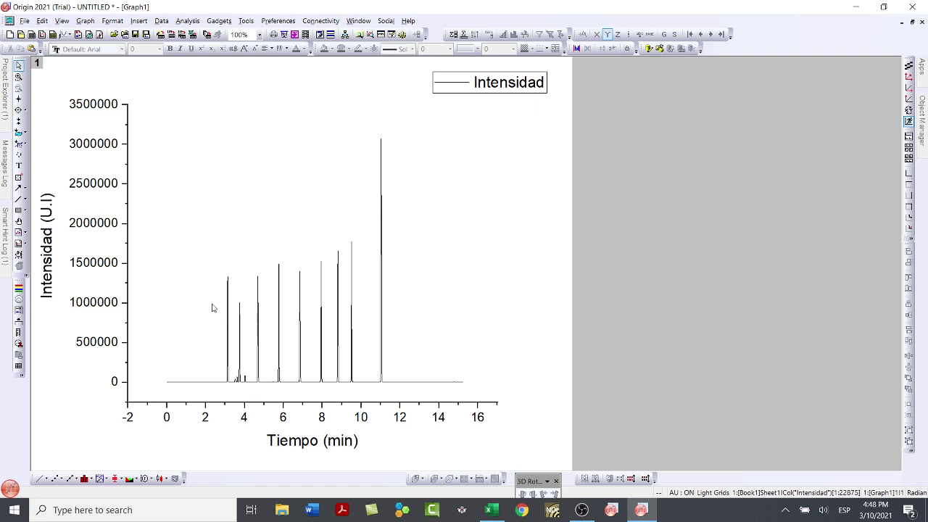
Step: View the project's list of windows, preview the new graph there and return to the graph window
{"action": "left_click", "coordinate": [5, 88]}
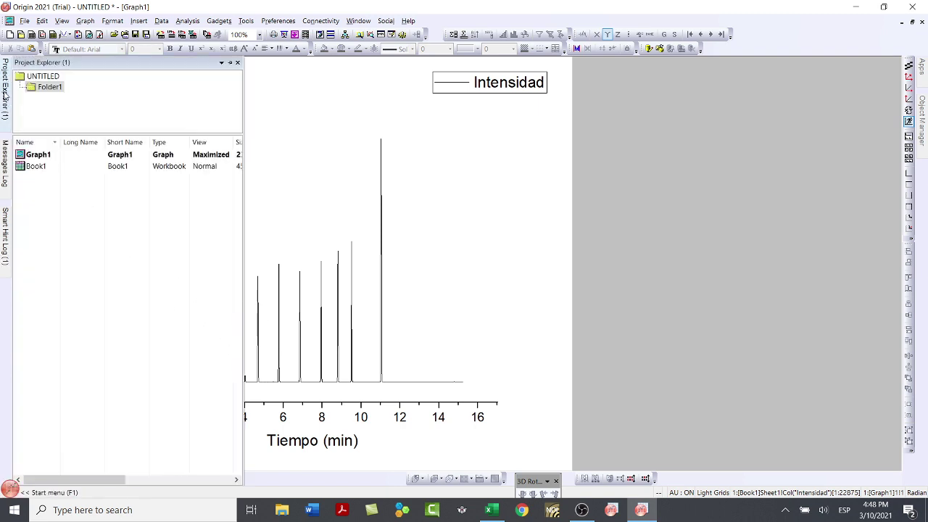
{"action": "mouse_move", "coordinate": [5, 90]}
{"action": "mouse_move", "coordinate": [55, 159]}
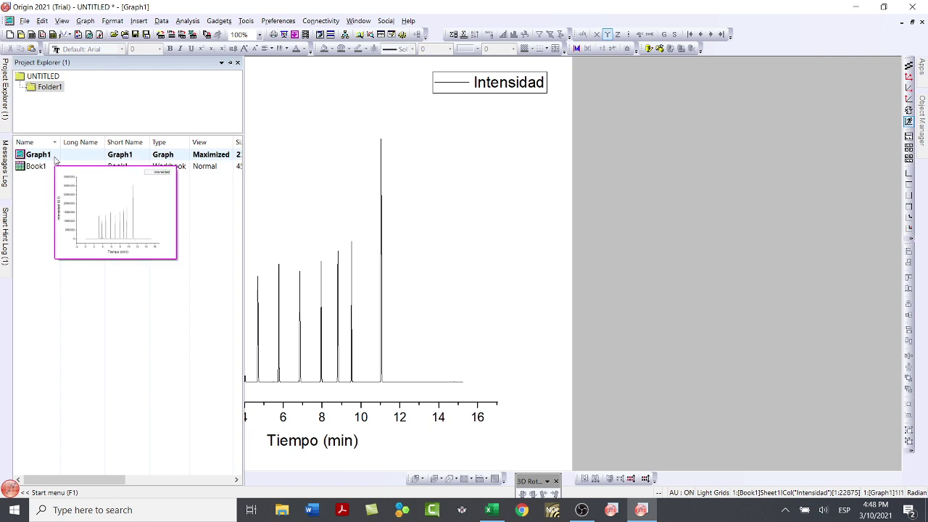
{"action": "left_click", "coordinate": [477, 181]}
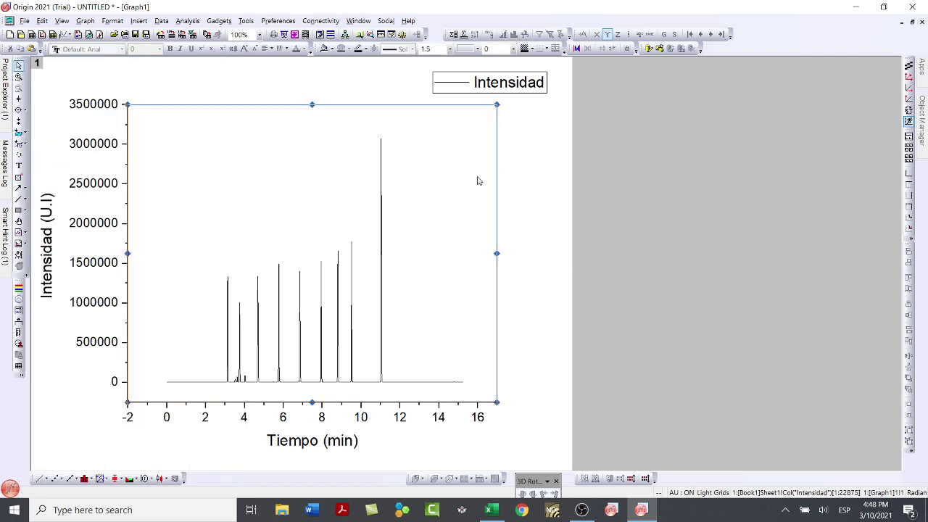
Step: Delete the Intensidad legend from the graph
{"action": "left_click", "coordinate": [538, 107]}
{"action": "left_click", "coordinate": [473, 92]}
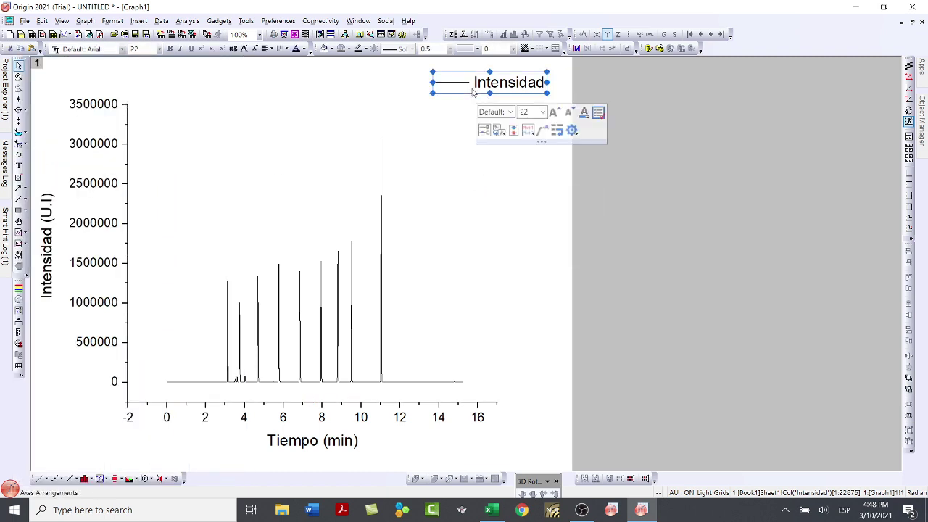
{"action": "right_click", "coordinate": [473, 92]}
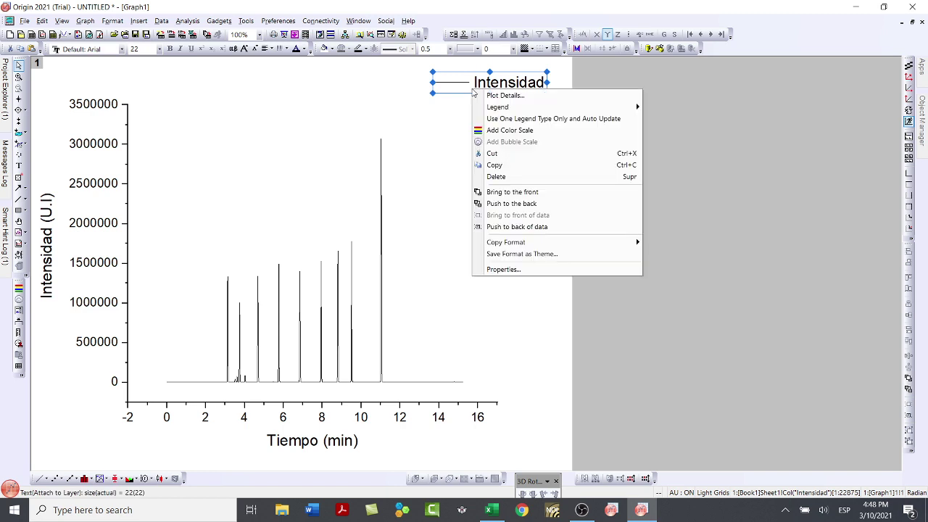
{"action": "left_click", "coordinate": [497, 176]}
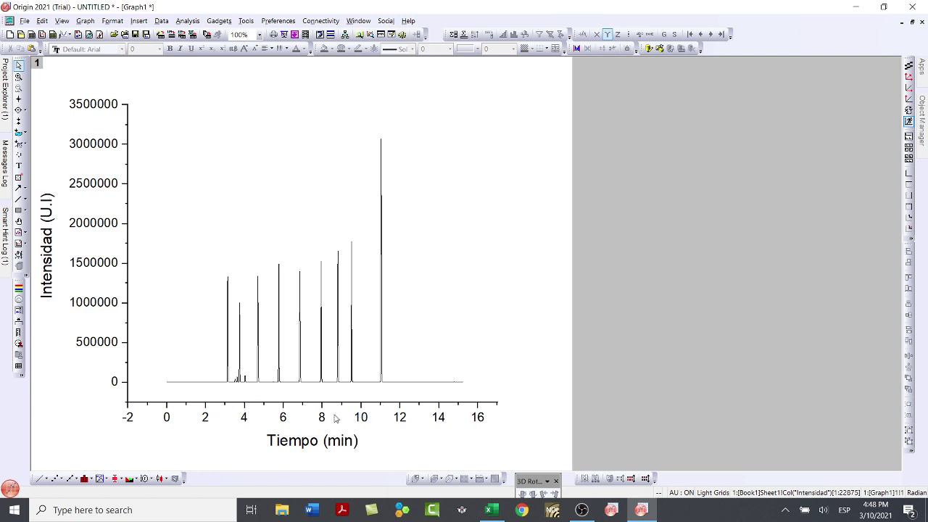
Step: Set the X axis scale from 2 to 12 with a major tick increment of 1
{"action": "left_click", "coordinate": [360, 421]}
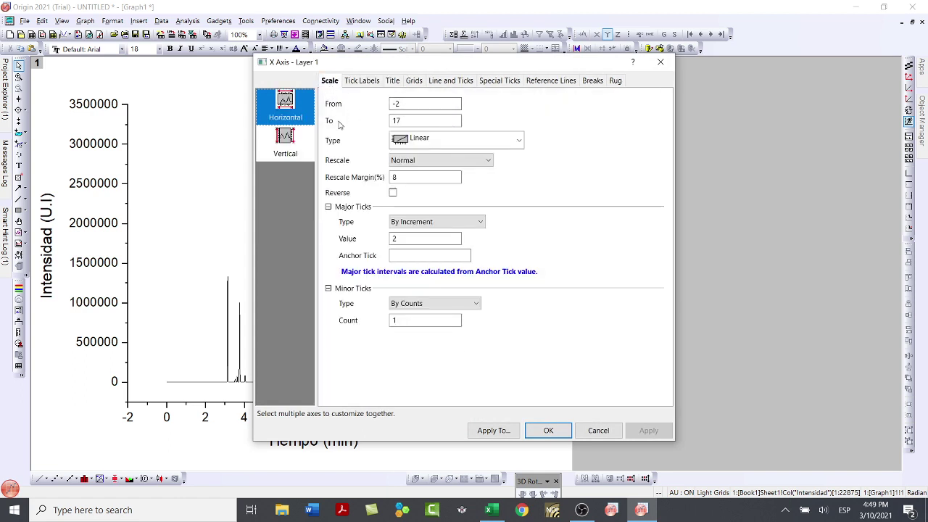
{"action": "left_click_drag", "start_coordinate": [403, 104], "coordinate": [377, 107]}
{"action": "type", "text": "2"}
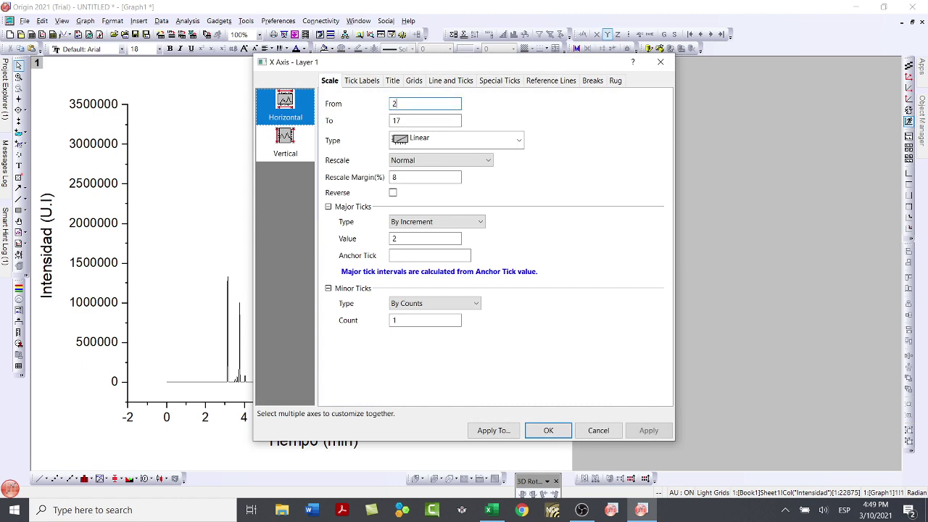
{"action": "double_click", "coordinate": [408, 119]}
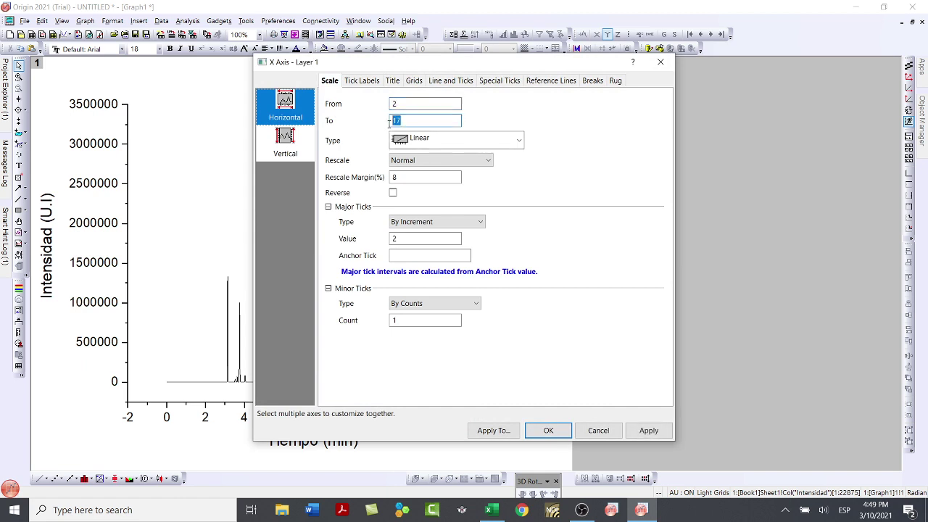
{"action": "type", "text": "1"}
{"action": "double_click", "coordinate": [413, 238]}
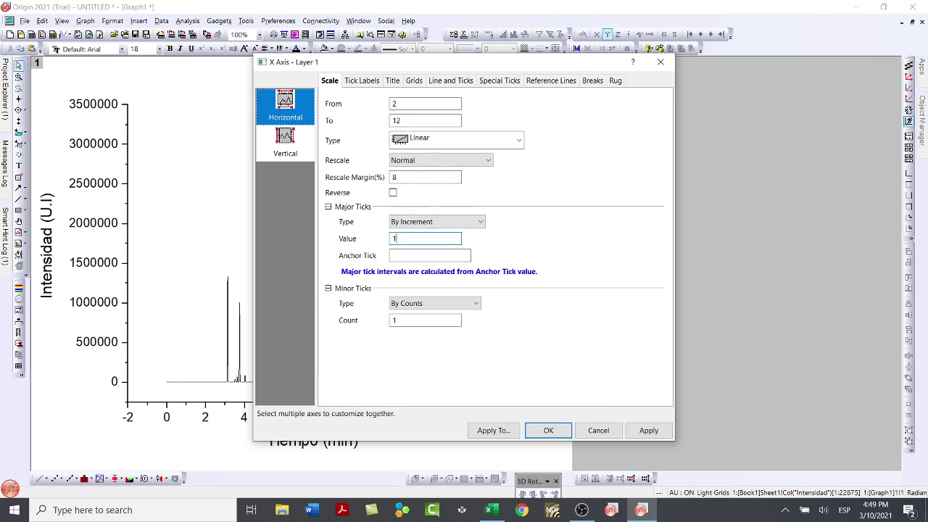
{"action": "type", "text": "1"}
{"action": "left_click_drag", "start_coordinate": [520, 69], "coordinate": [676, 57]}
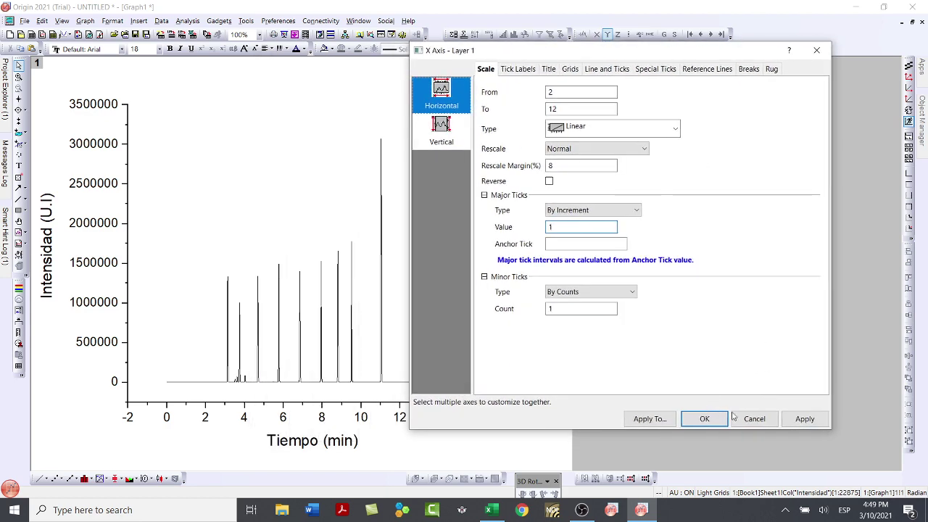
{"action": "left_click", "coordinate": [808, 422]}
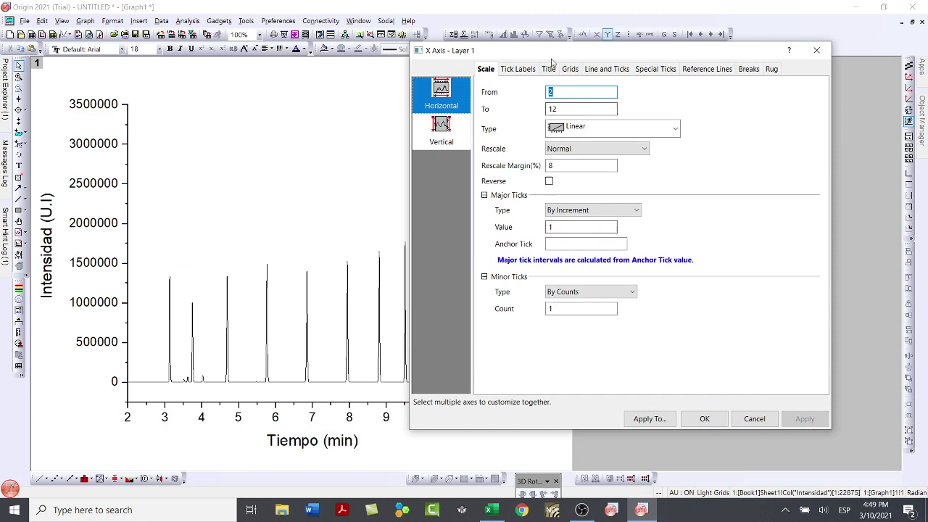
{"action": "mouse_move", "coordinate": [549, 57]}
{"action": "left_mouse_down"}
{"action": "mouse_move", "coordinate": [692, 132]}
{"action": "mouse_move", "coordinate": [538, 67]}
{"action": "left_mouse_up"}
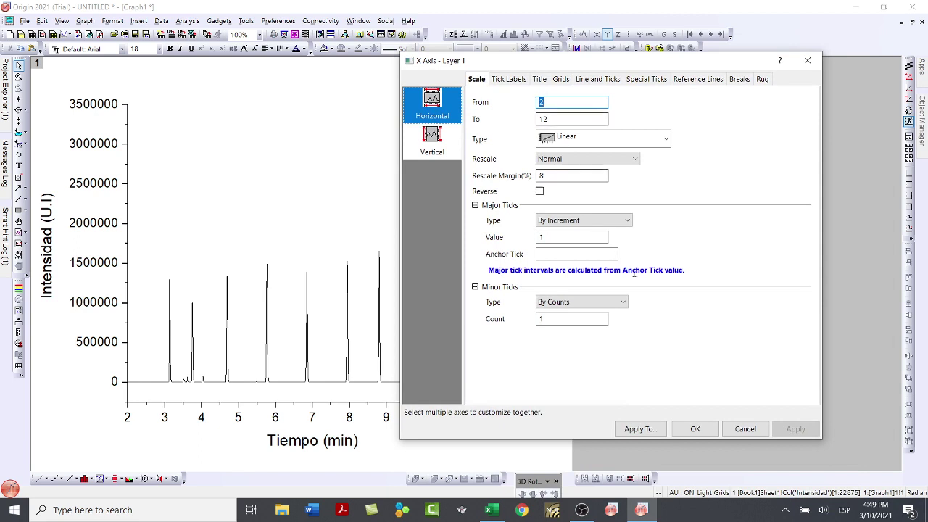
Step: Set the Y axis scale to start at -100000 and close the axis settings
{"action": "left_click", "coordinate": [431, 154]}
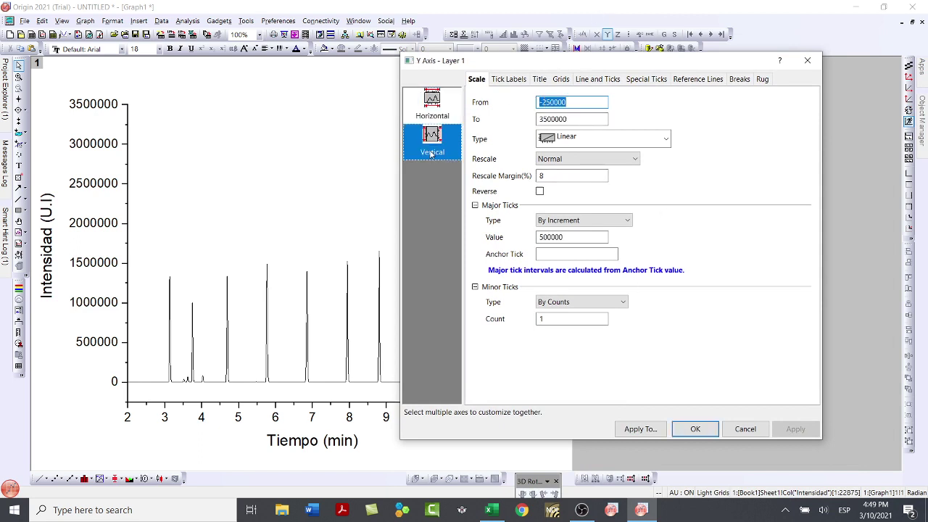
{"action": "left_click", "coordinate": [435, 121]}
{"action": "left_click", "coordinate": [433, 146]}
{"action": "left_click", "coordinate": [432, 110]}
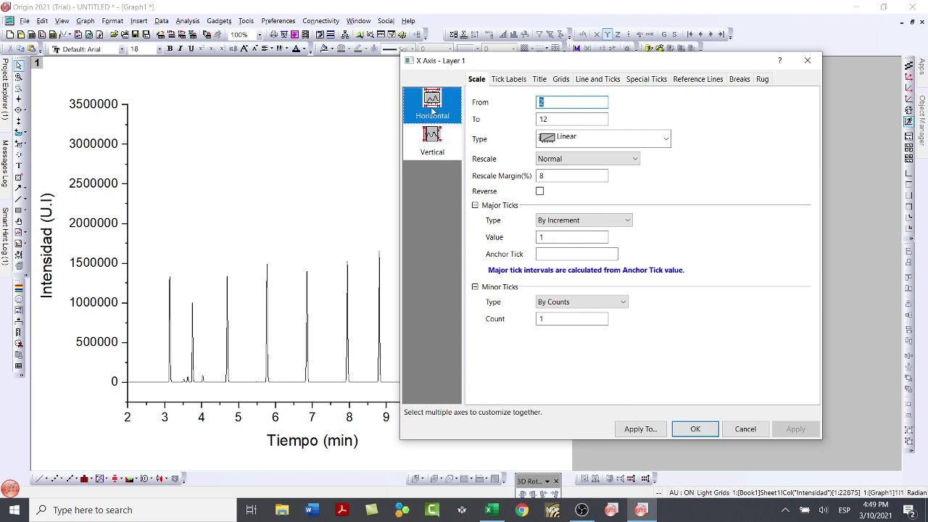
{"action": "left_click", "coordinate": [435, 141]}
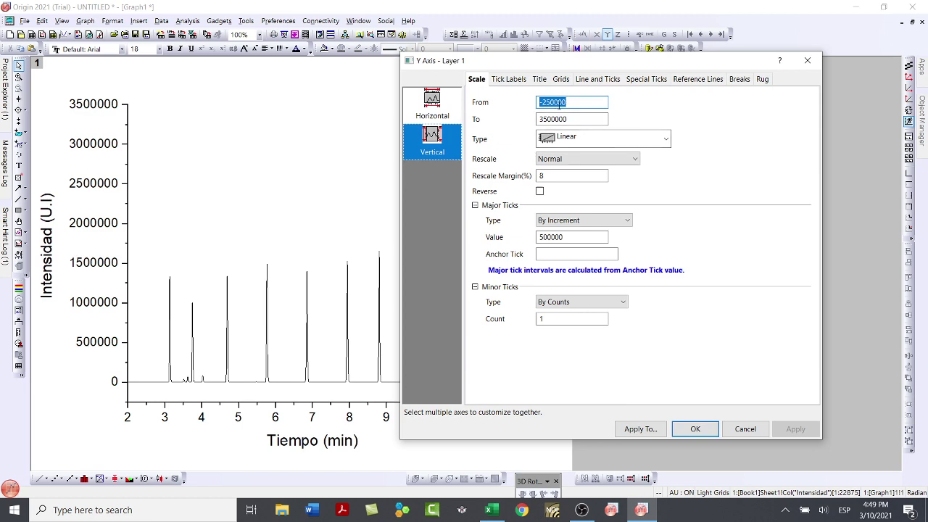
{"action": "left_click_drag", "start_coordinate": [582, 66], "coordinate": [614, 78]}
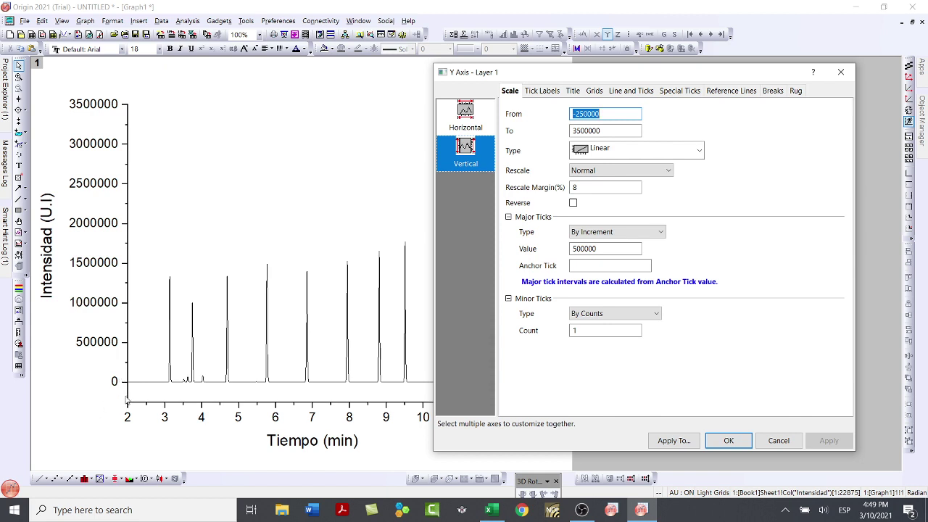
{"action": "left_click", "coordinate": [581, 113]}
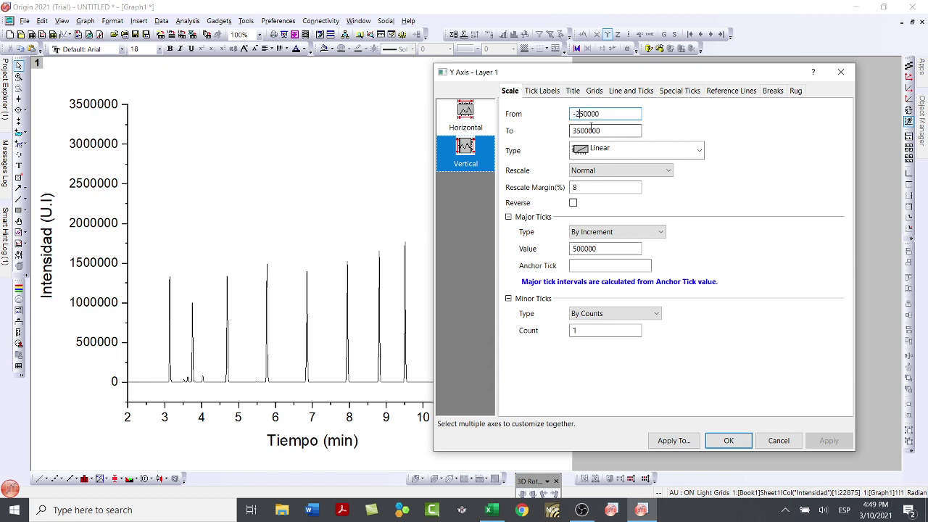
{"action": "key", "text": "BackSpace"}
{"action": "key", "text": "BackSpace"}
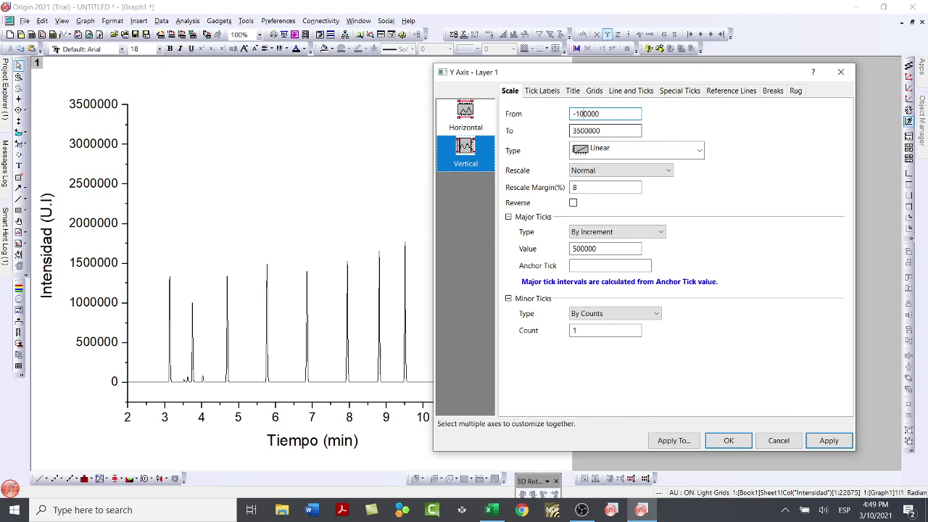
{"action": "left_click", "coordinate": [831, 443]}
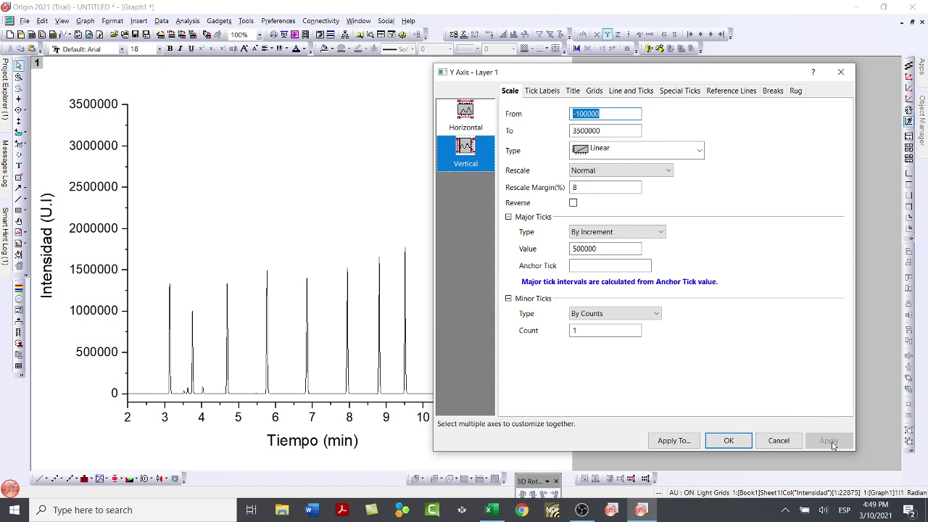
{"action": "left_click", "coordinate": [729, 441]}
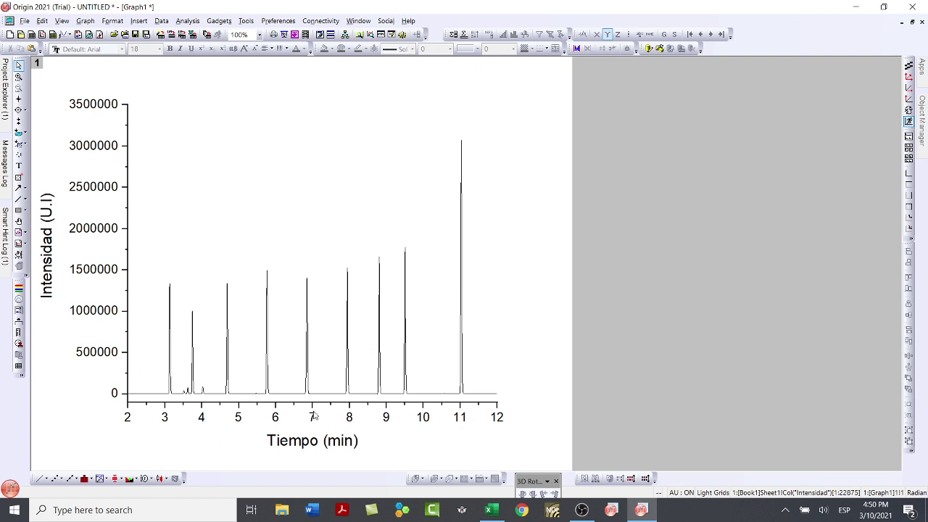
Step: Format the Intensidad curve as a blue line with a width of 2
{"action": "mouse_move", "coordinate": [348, 352]}
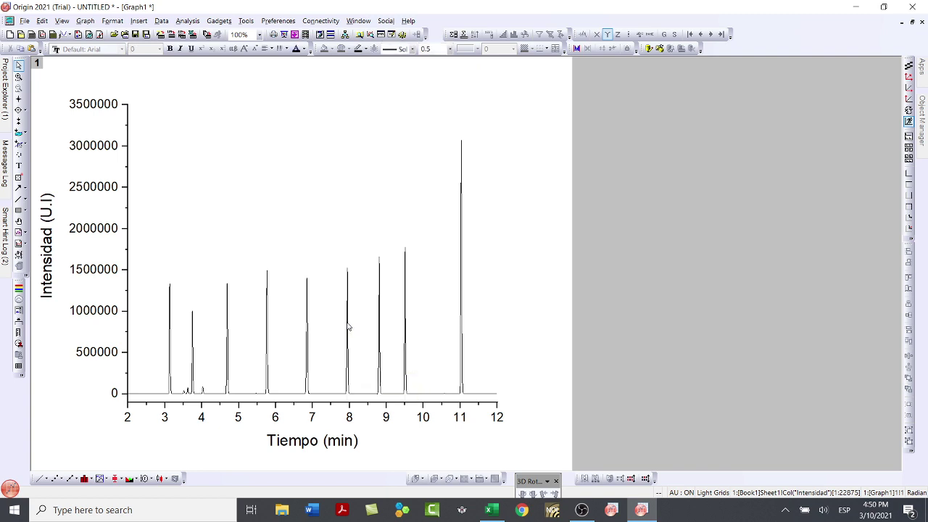
{"action": "double_click", "coordinate": [346, 326]}
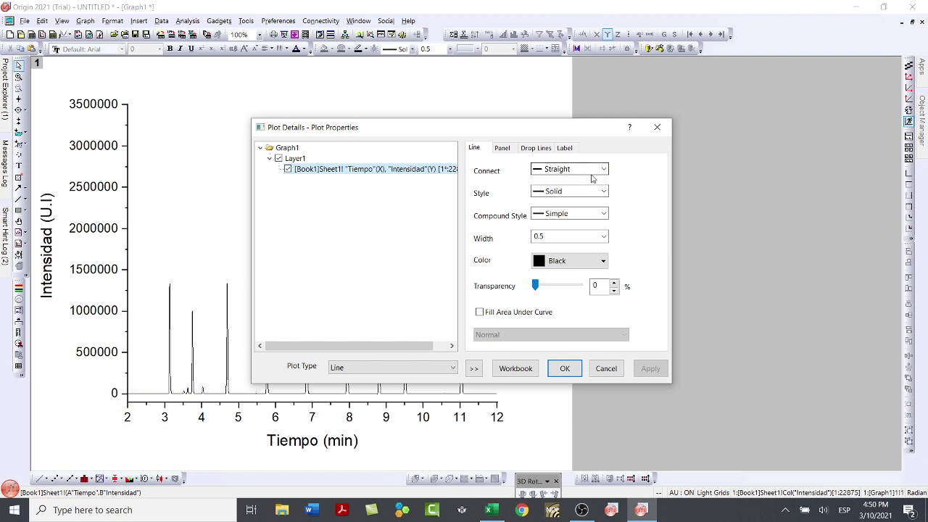
{"action": "left_click", "coordinate": [603, 236]}
{"action": "left_click", "coordinate": [572, 288]}
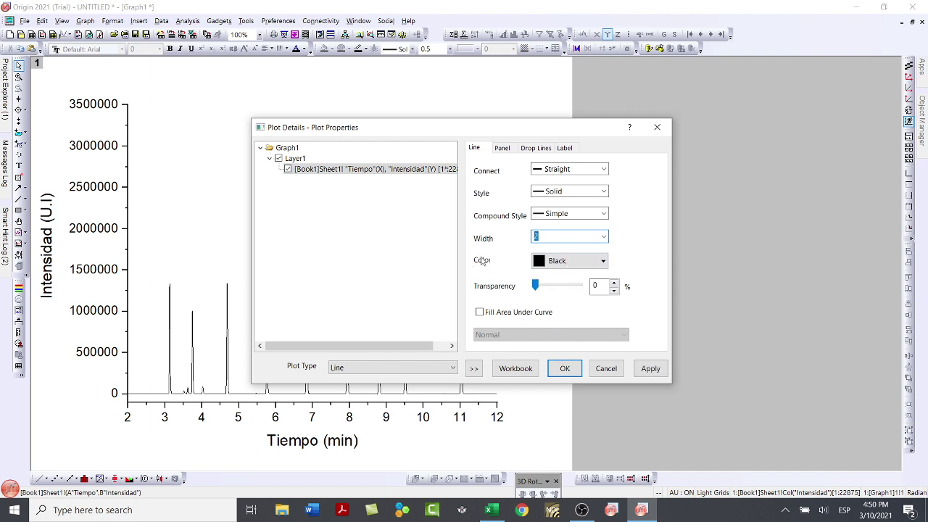
{"action": "left_click", "coordinate": [558, 261]}
{"action": "left_click", "coordinate": [570, 295]}
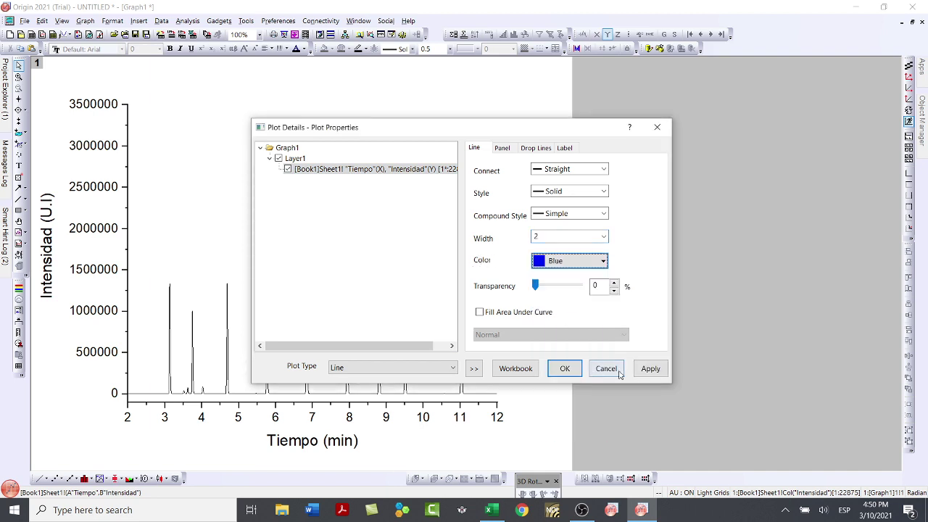
{"action": "left_click", "coordinate": [649, 368]}
{"action": "left_click_drag", "start_coordinate": [419, 137], "coordinate": [644, 108]}
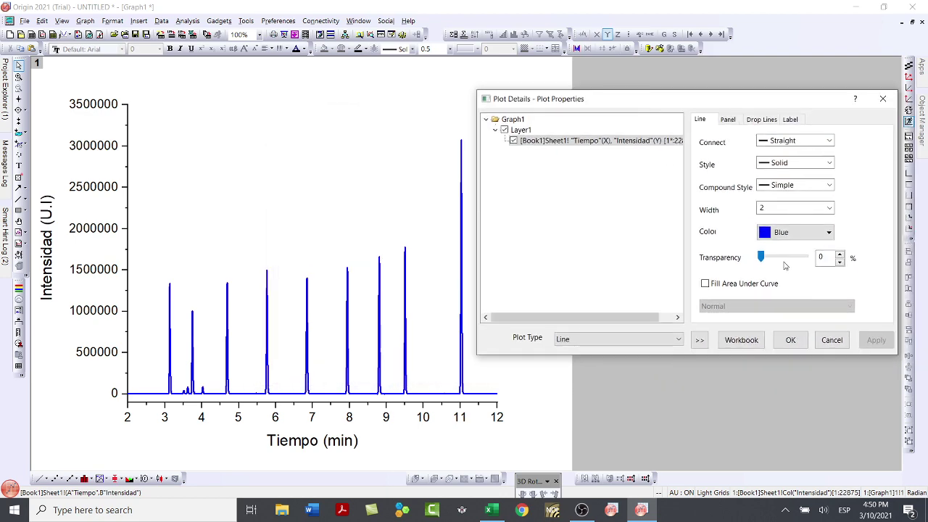
{"action": "left_click", "coordinate": [790, 340]}
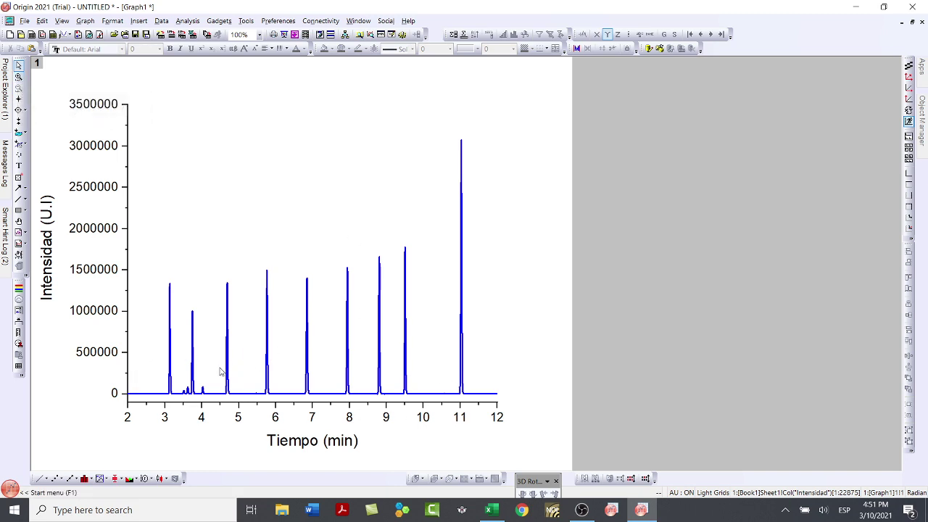
{"action": "left_click", "coordinate": [19, 77]}
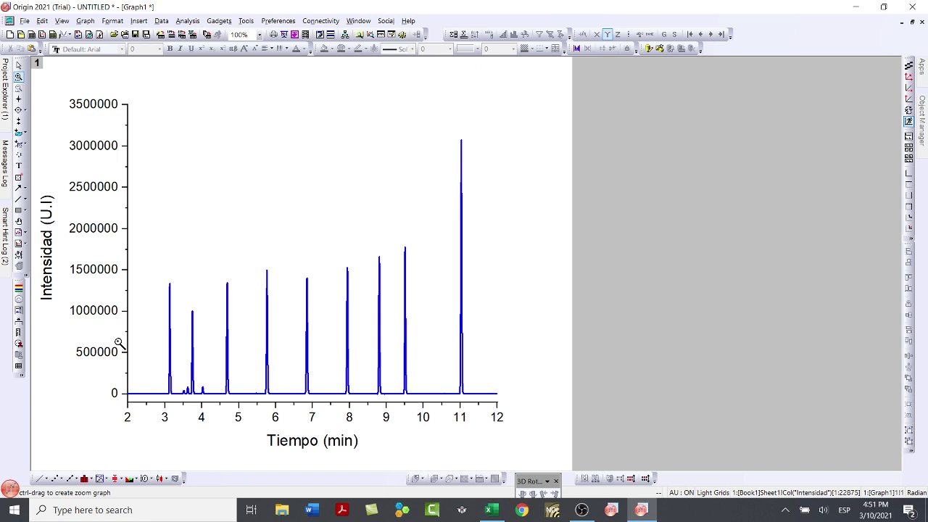
{"action": "left_click_drag", "start_coordinate": [119, 342], "coordinate": [500, 421]}
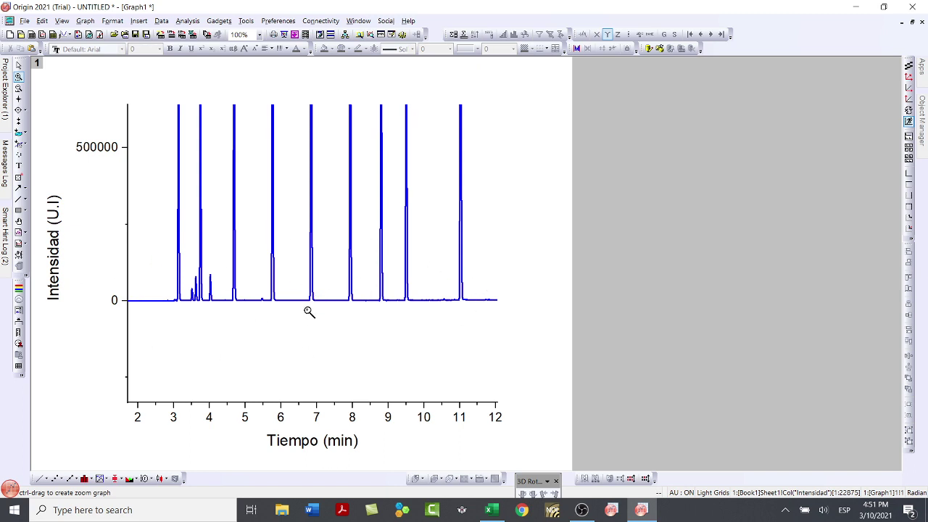
{"action": "left_click", "coordinate": [19, 89]}
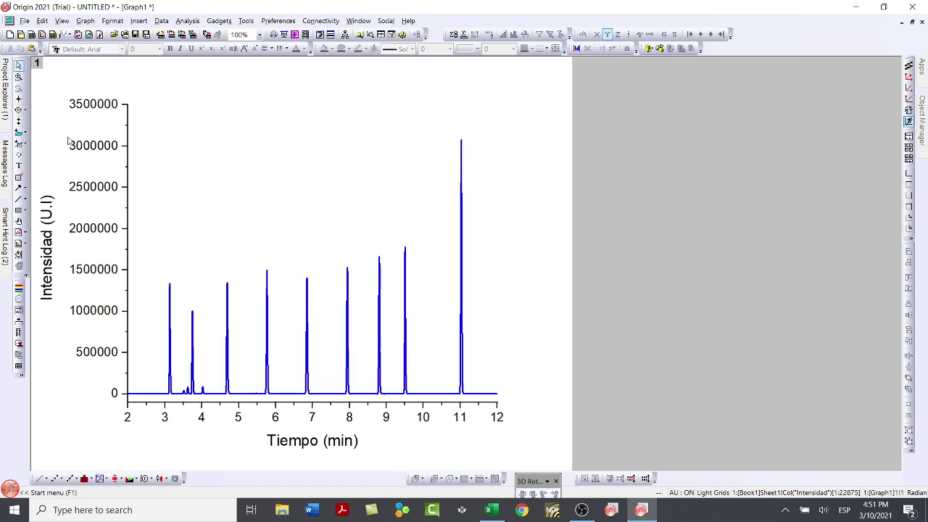
Step: Zoom into the peak bases up to about 400000 and select the active plot's data from about 2.5 to 11.5 min
{"action": "left_click", "coordinate": [19, 78]}
{"action": "left_click_drag", "start_coordinate": [134, 361], "coordinate": [500, 398]}
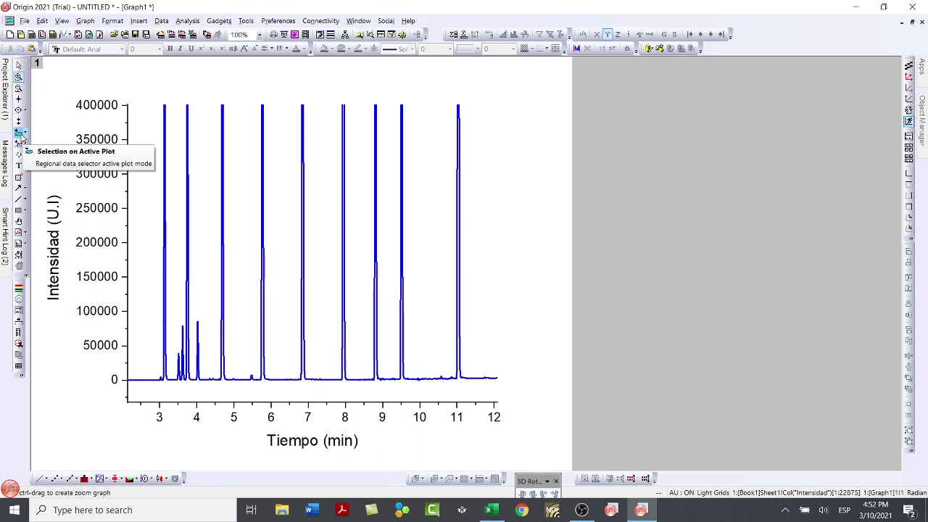
{"action": "left_click", "coordinate": [20, 135]}
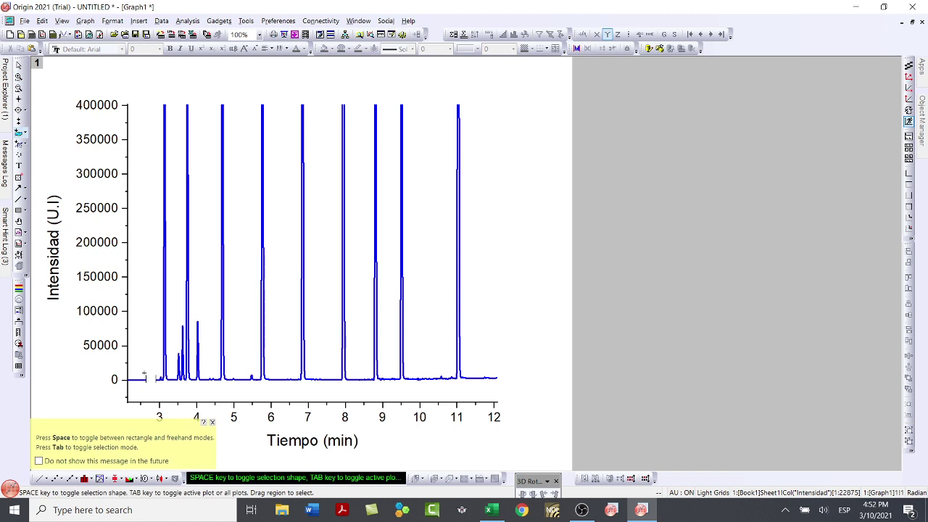
{"action": "left_click_drag", "start_coordinate": [144, 374], "coordinate": [474, 389]}
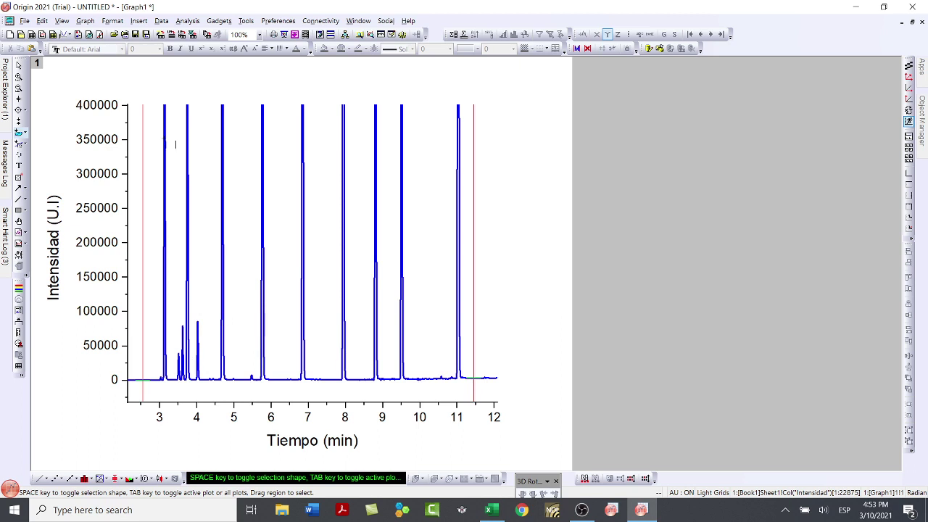
Step: Open the Peak Analyzer dialog for the selected Intensidad data range and shift it off the middle peaks
{"action": "left_click", "coordinate": [187, 21]}
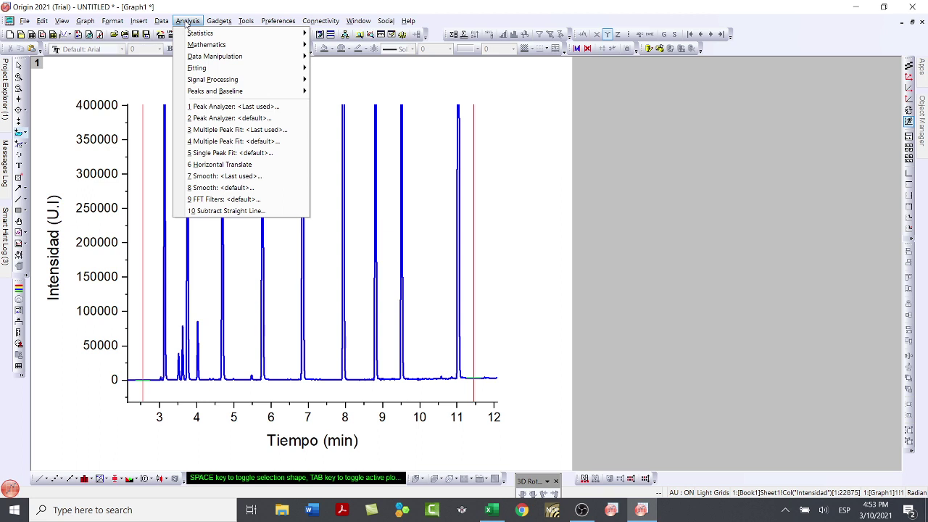
{"action": "mouse_move", "coordinate": [210, 91]}
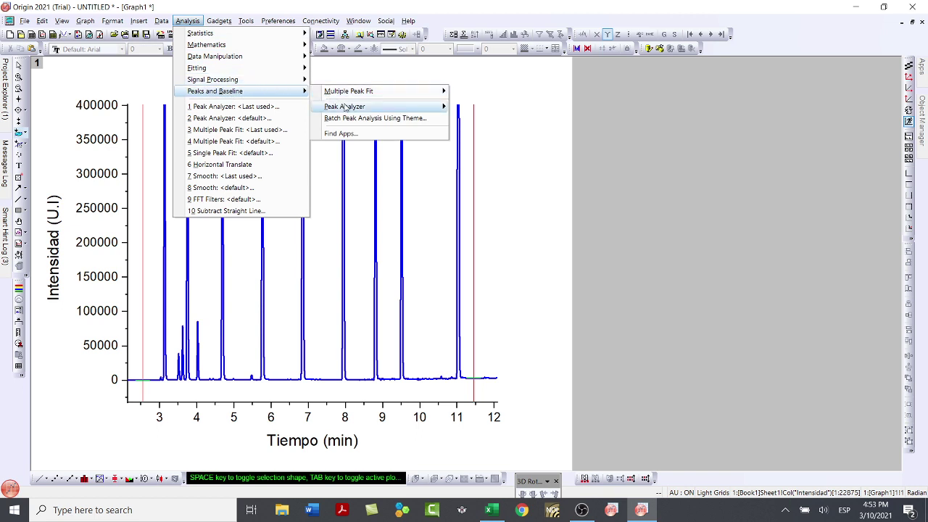
{"action": "mouse_move", "coordinate": [345, 107]}
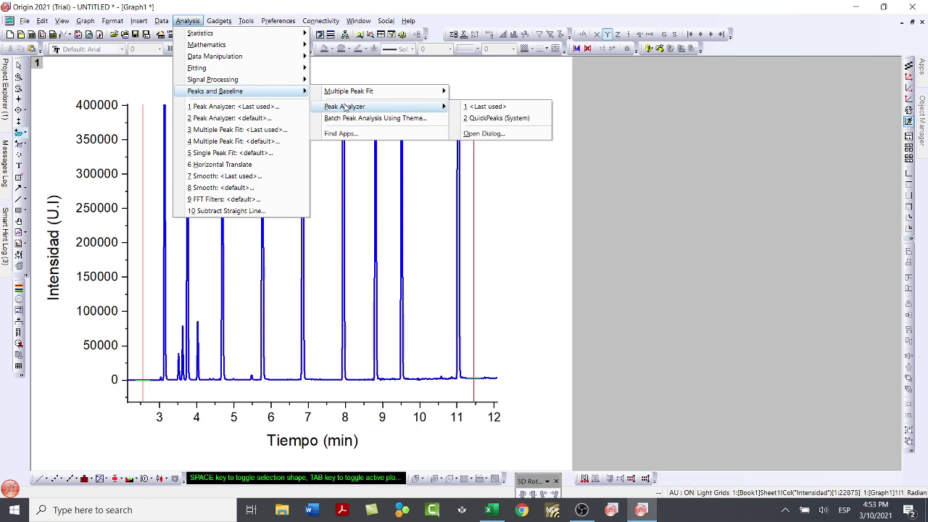
{"action": "left_click", "coordinate": [483, 134]}
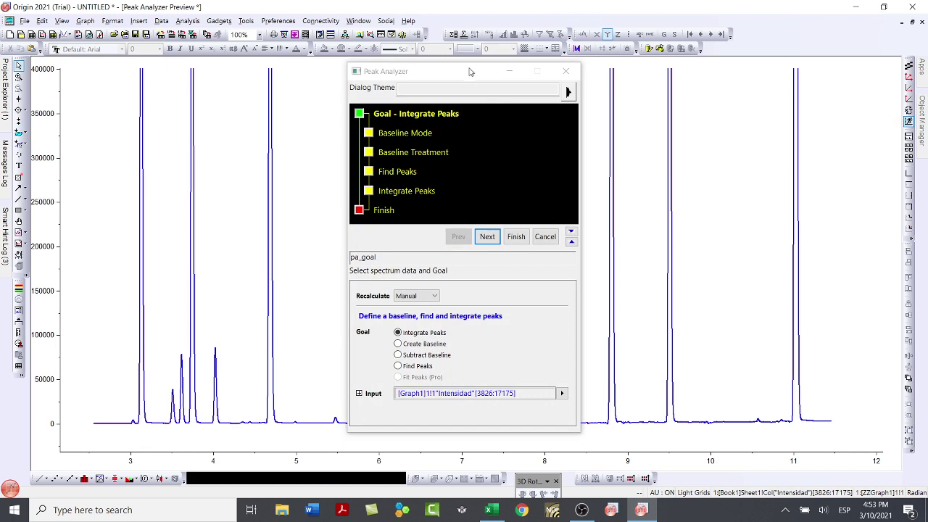
{"action": "left_click_drag", "start_coordinate": [469, 76], "coordinate": [619, 94]}
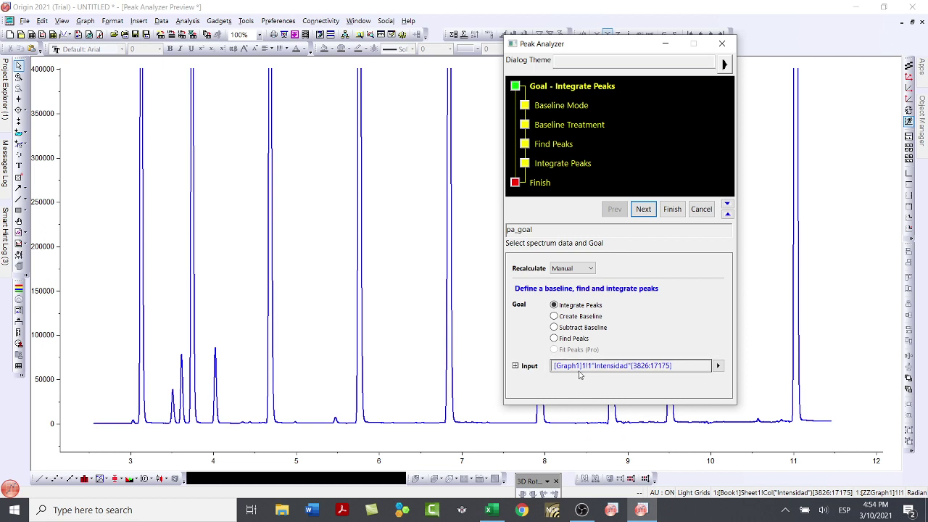
Step: Keep Integrate Peaks as the goal and define a constant baseline at the Median value, then accept the baseline mode
{"action": "mouse_move", "coordinate": [596, 368]}
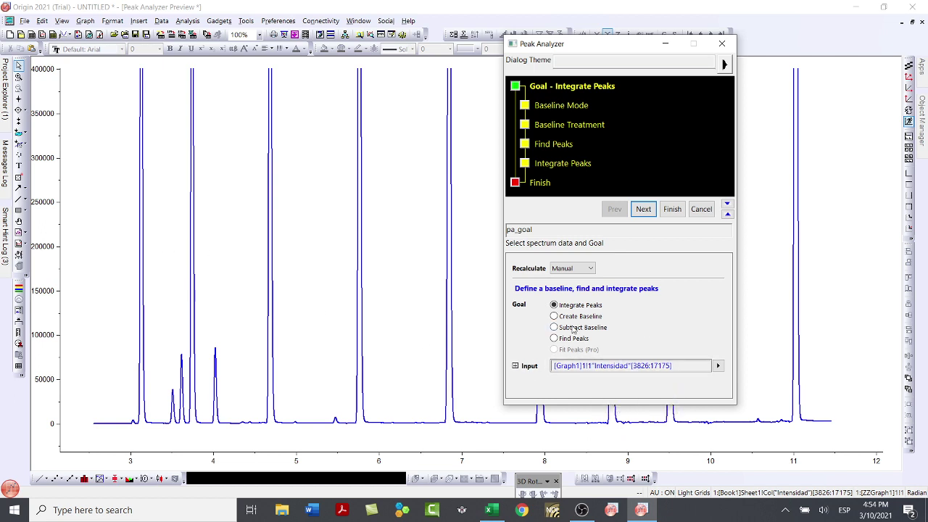
{"action": "left_click", "coordinate": [643, 209]}
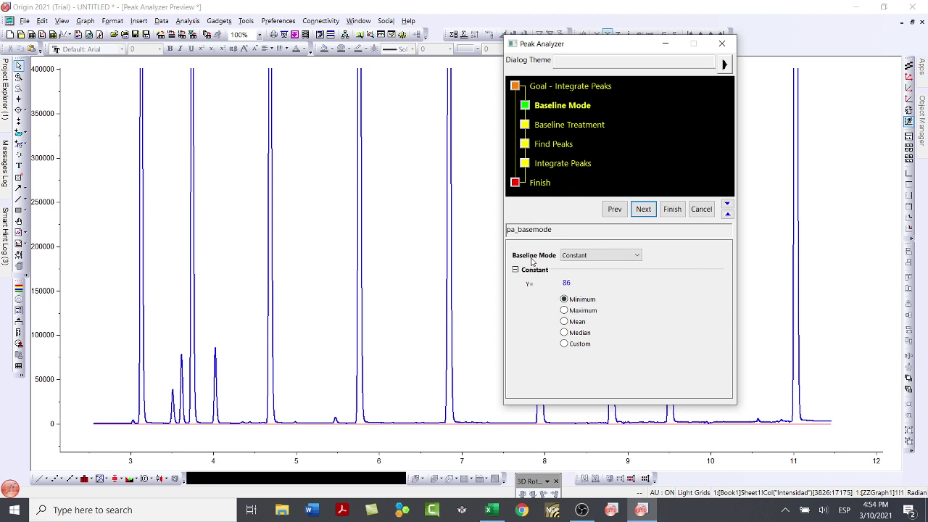
{"action": "left_click", "coordinate": [622, 257]}
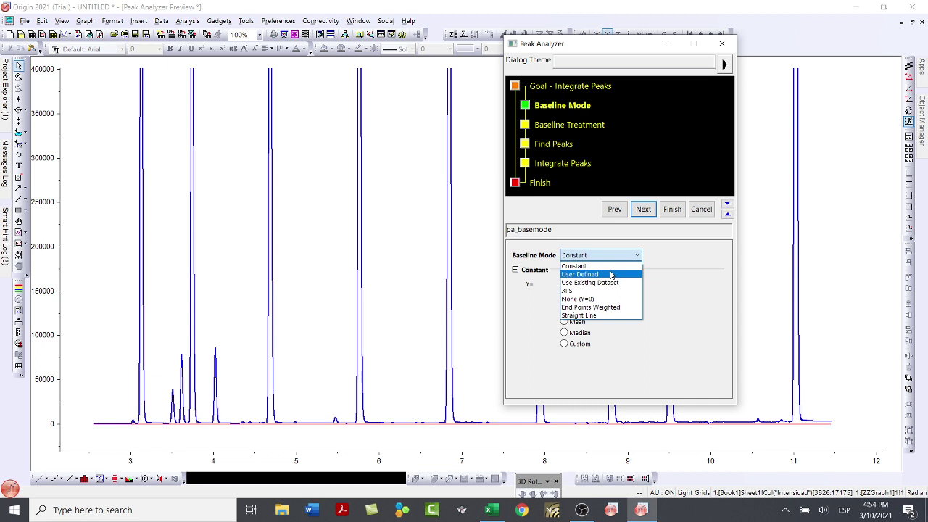
{"action": "left_click", "coordinate": [599, 266]}
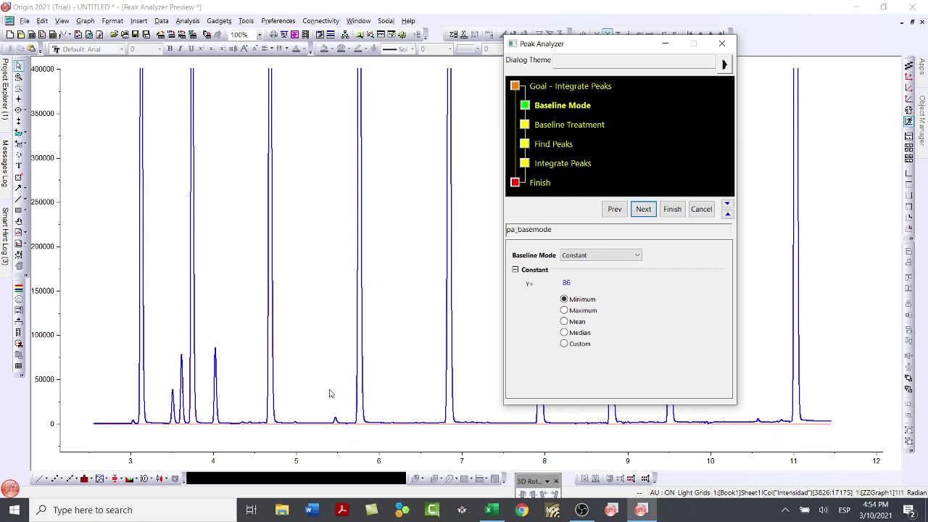
{"action": "left_click", "coordinate": [566, 312]}
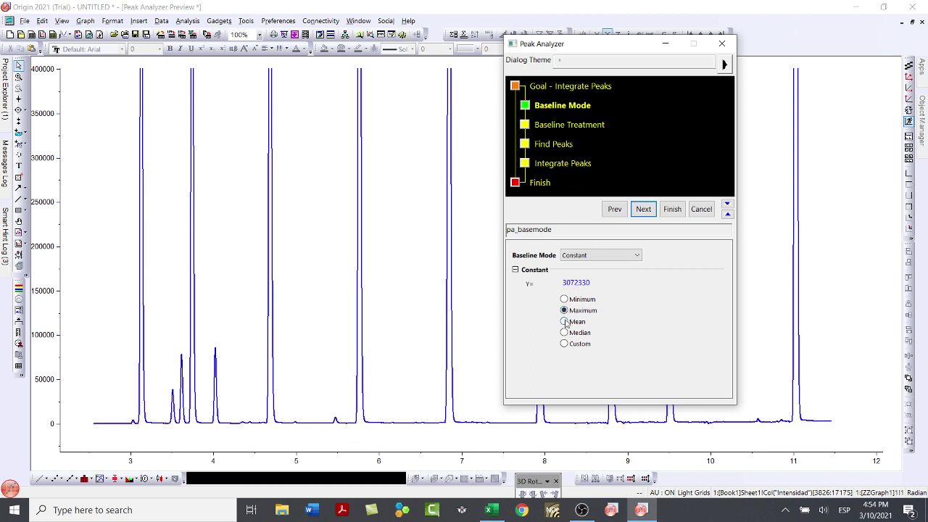
{"action": "left_click", "coordinate": [564, 322]}
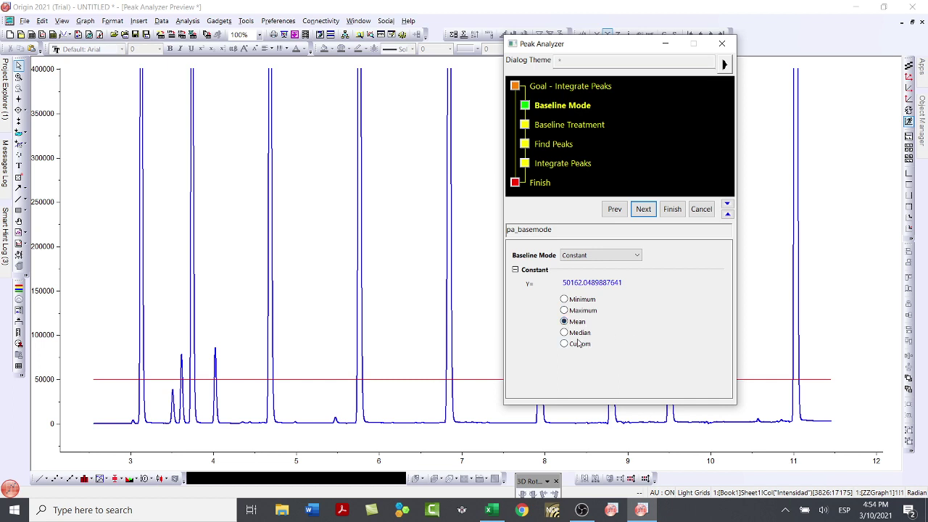
{"action": "left_click", "coordinate": [564, 333]}
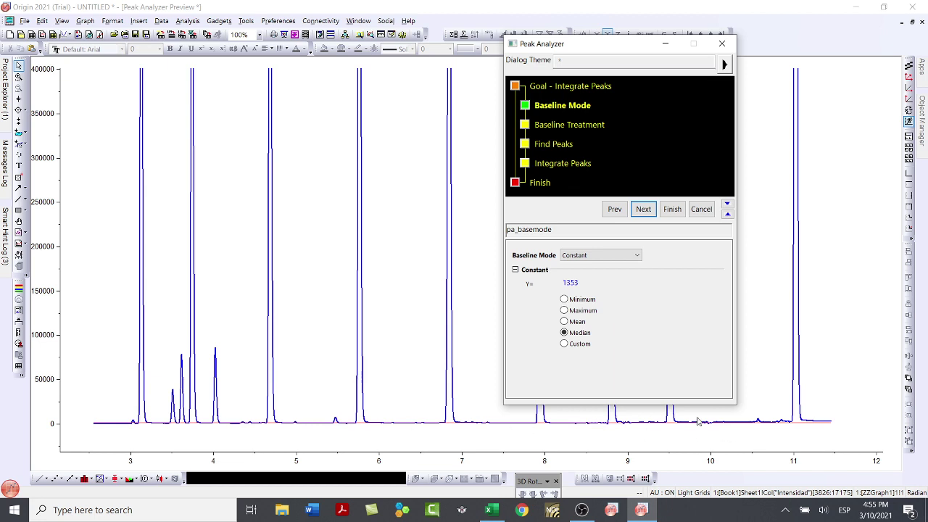
{"action": "left_click", "coordinate": [643, 209]}
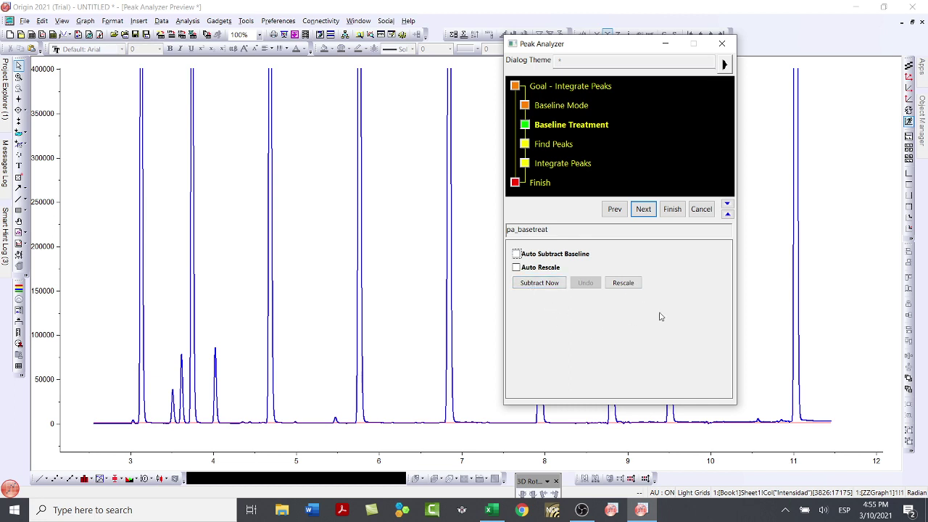
Step: Skip baseline subtraction and run the automatic peak search, moving the dialog aside to check the peaks
{"action": "left_click", "coordinate": [644, 209]}
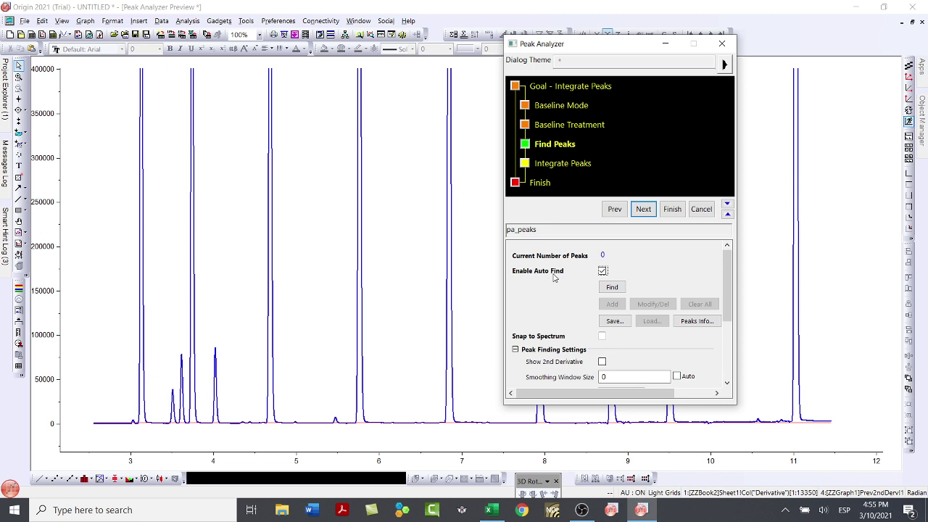
{"action": "left_click", "coordinate": [612, 288]}
{"action": "left_click_drag", "start_coordinate": [621, 45], "coordinate": [619, 319]}
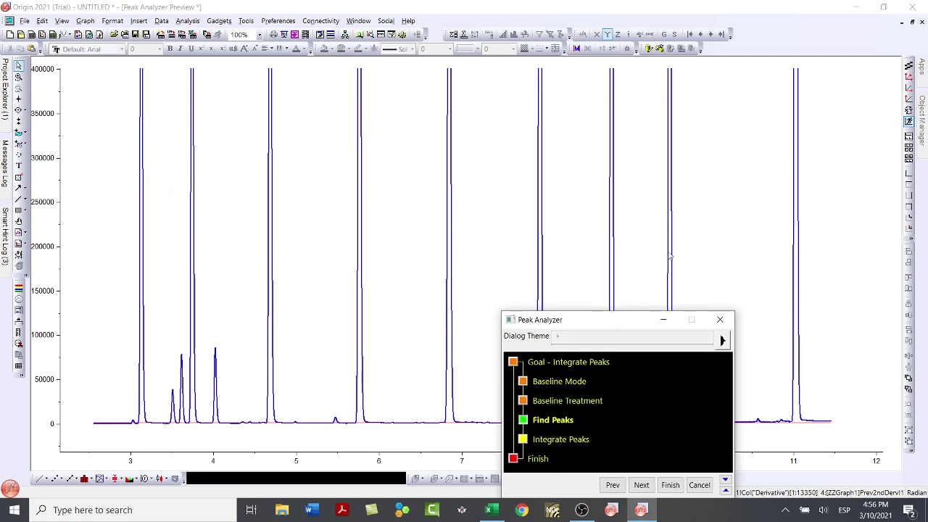
{"action": "left_click_drag", "start_coordinate": [621, 319], "coordinate": [625, 79]}
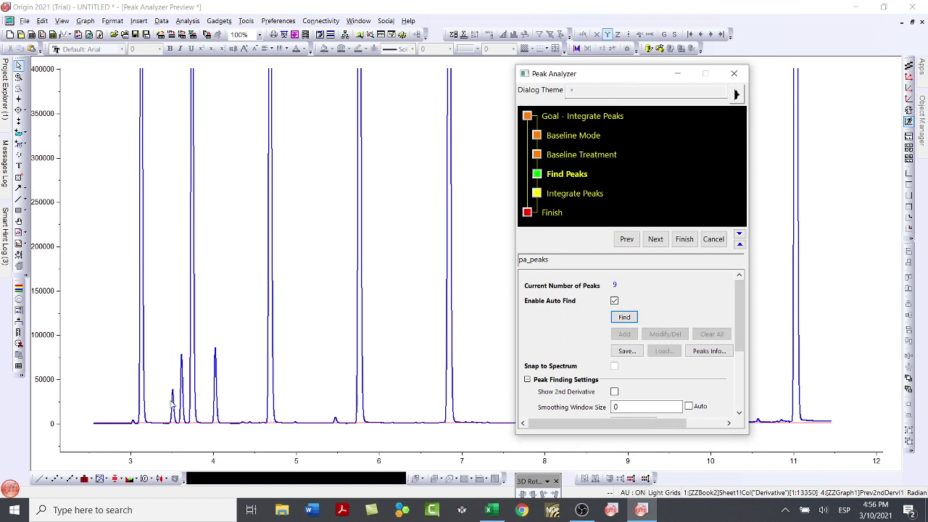
Step: Disable automatic peak finding and manually add the three small peaks near 3.5, 3.6 and 4.0 min
{"action": "left_click", "coordinate": [615, 301]}
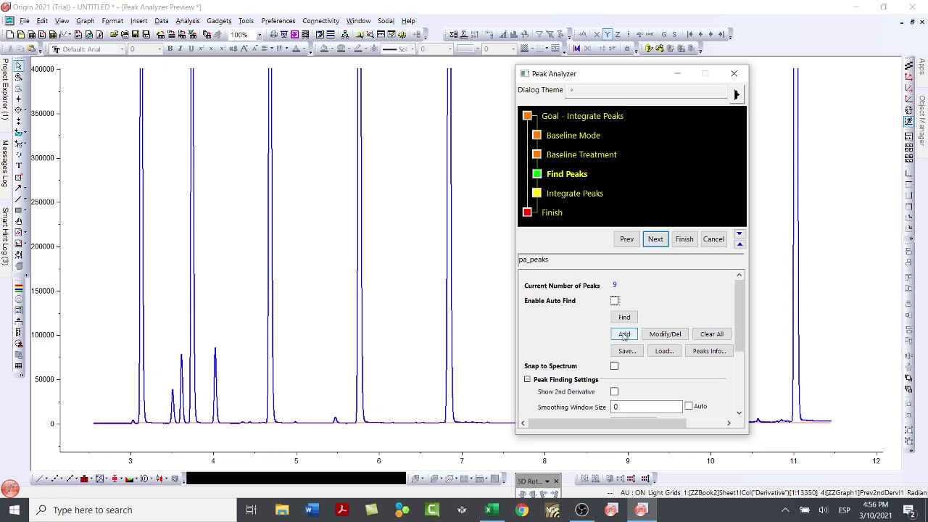
{"action": "left_click", "coordinate": [624, 334]}
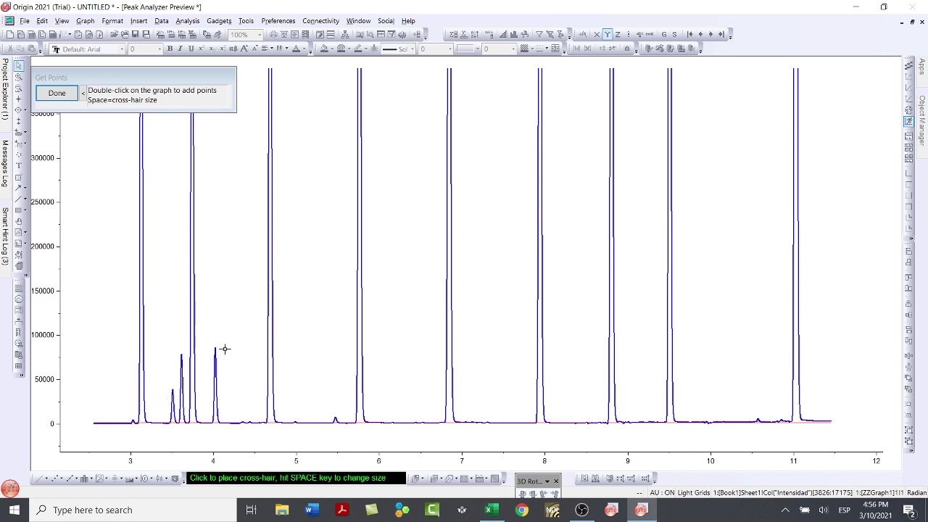
{"action": "double_click", "coordinate": [171, 392]}
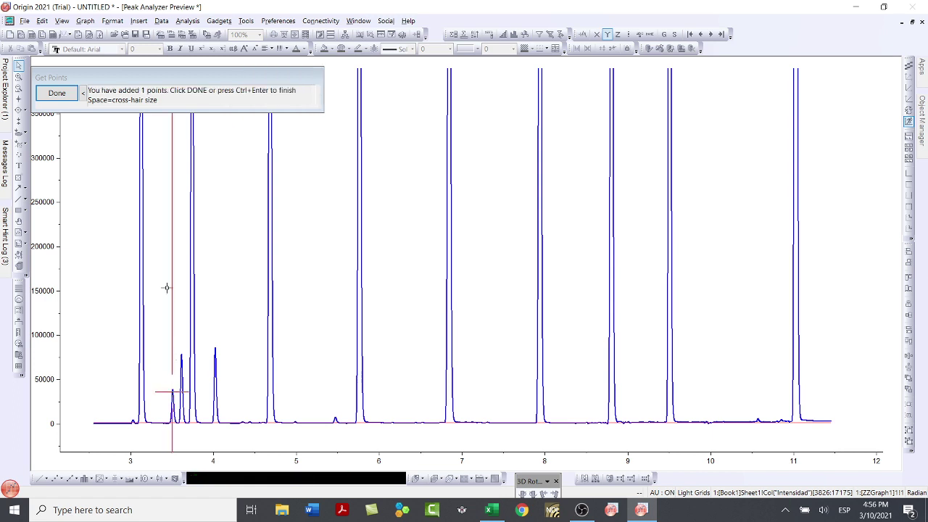
{"action": "left_click", "coordinate": [182, 356]}
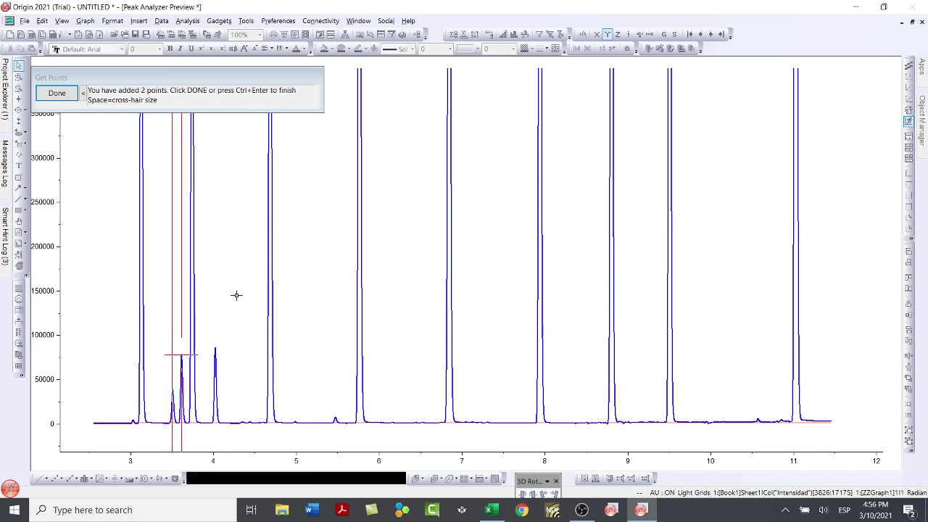
{"action": "left_click", "coordinate": [215, 349]}
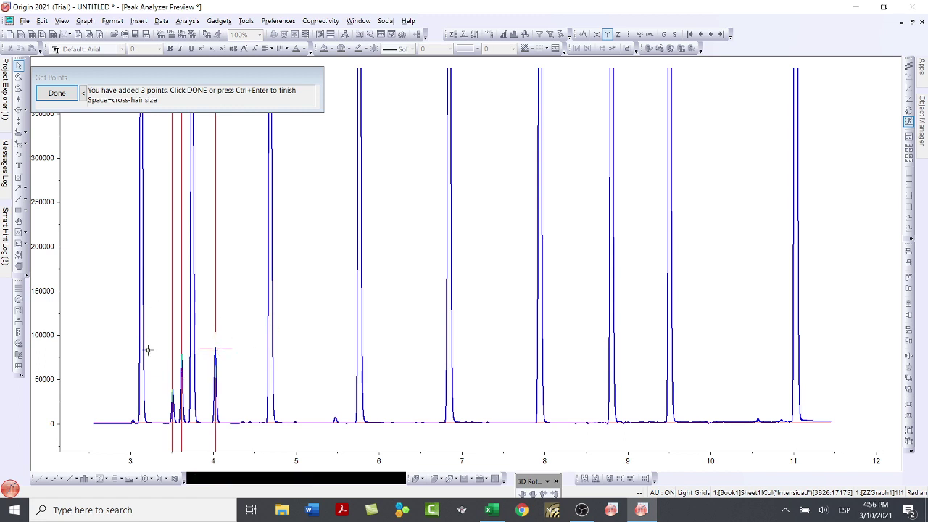
{"action": "left_click", "coordinate": [57, 93]}
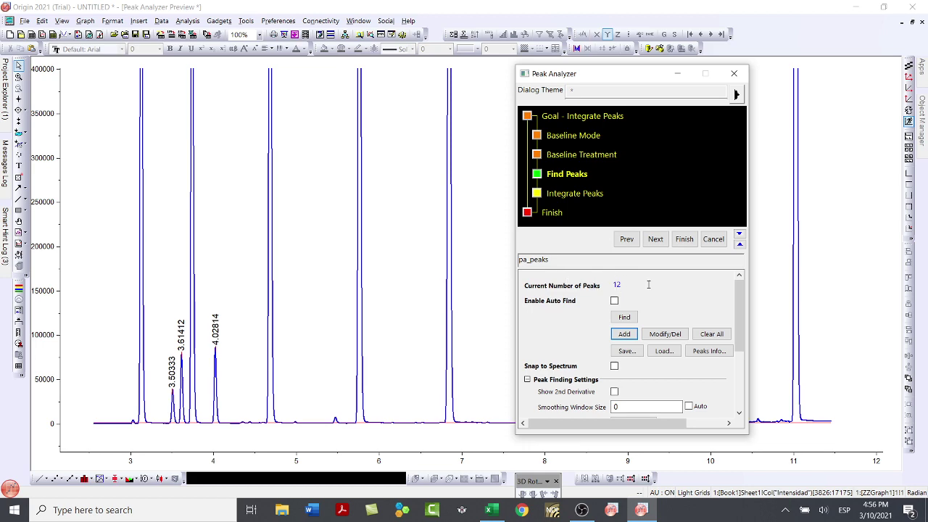
Step: Check the integration ranges in the preview and finish integrating all peaks with the Auto window width
{"action": "left_click_drag", "start_coordinate": [610, 75], "coordinate": [511, 81]}
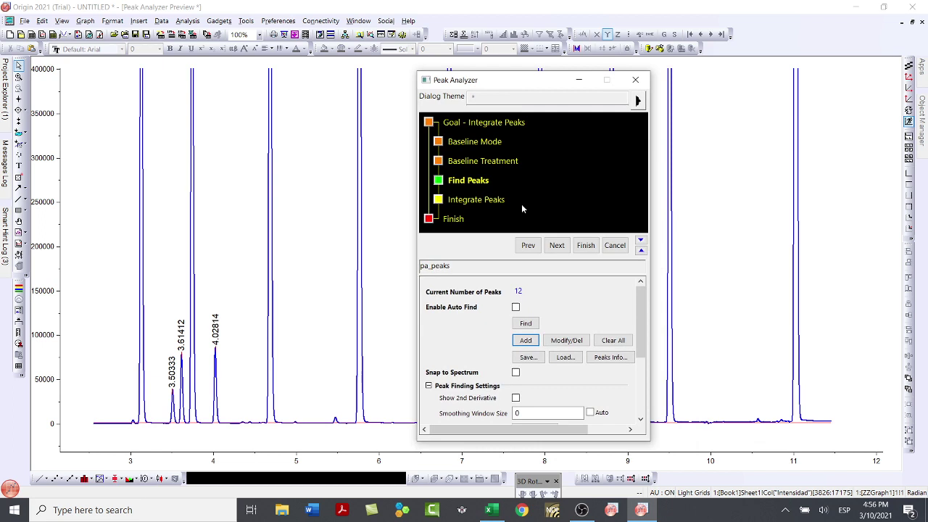
{"action": "left_click", "coordinate": [557, 245]}
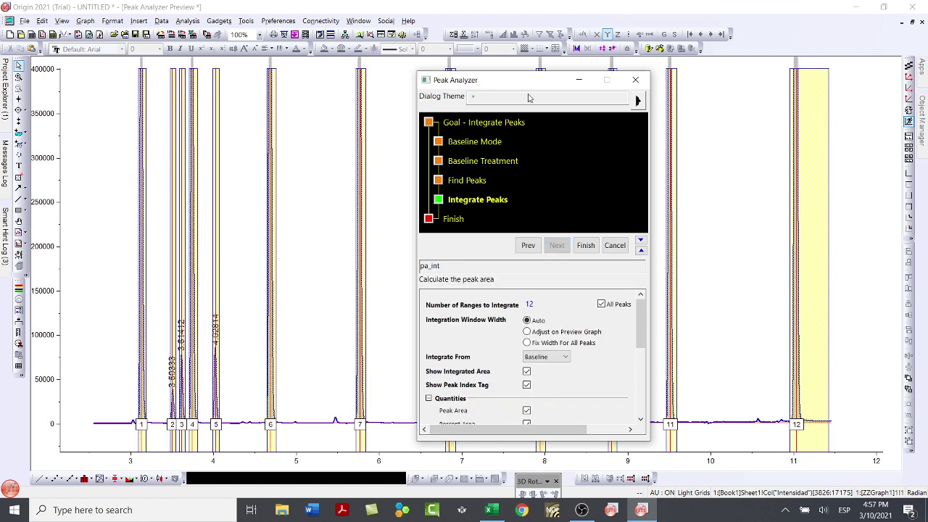
{"action": "left_click_drag", "start_coordinate": [520, 87], "coordinate": [747, 365]}
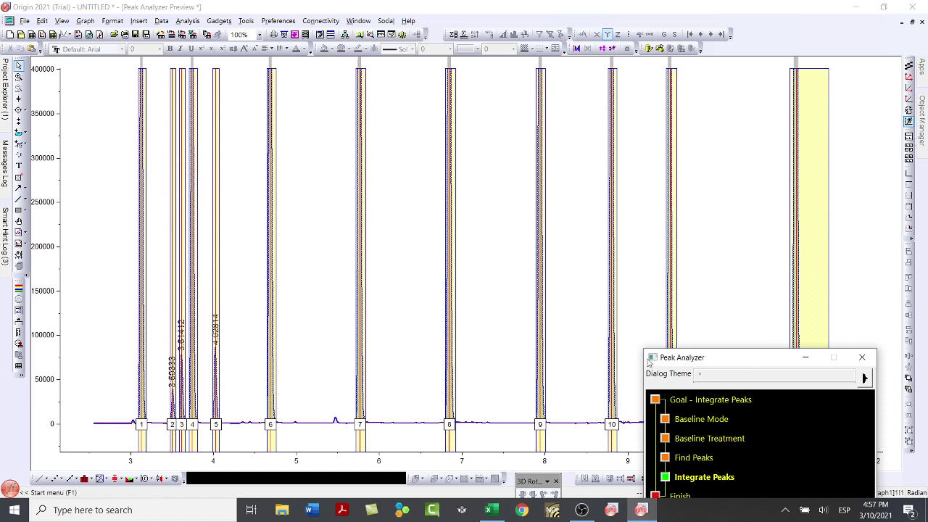
{"action": "left_click_drag", "start_coordinate": [739, 359], "coordinate": [488, 16]}
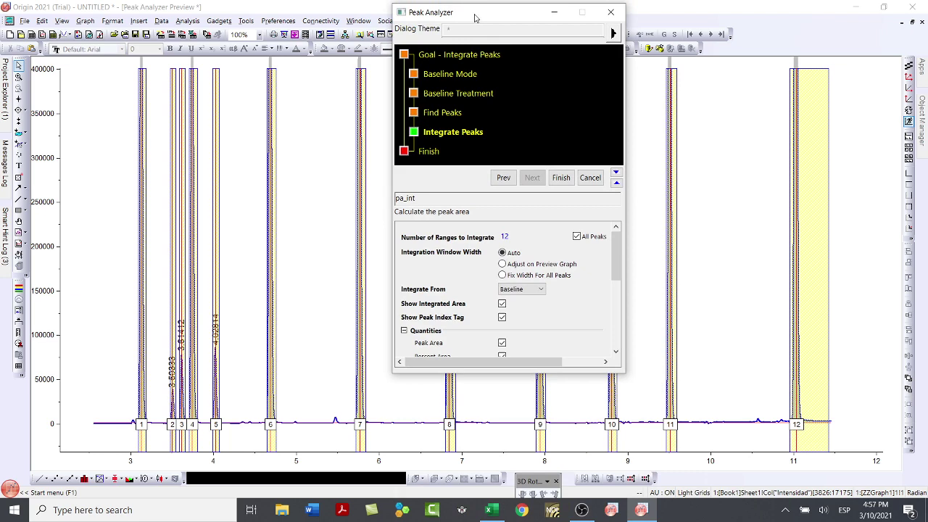
{"action": "left_click_drag", "start_coordinate": [475, 17], "coordinate": [550, 74]}
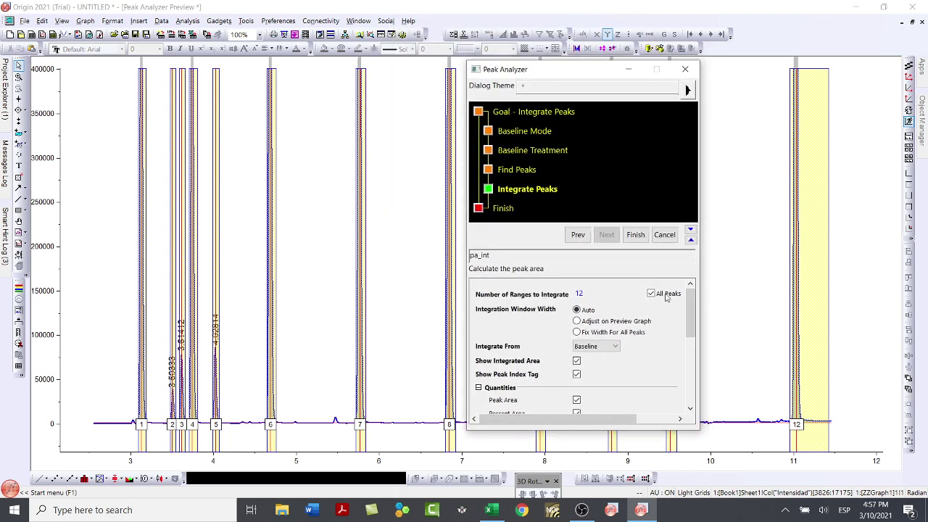
{"action": "left_click", "coordinate": [637, 239]}
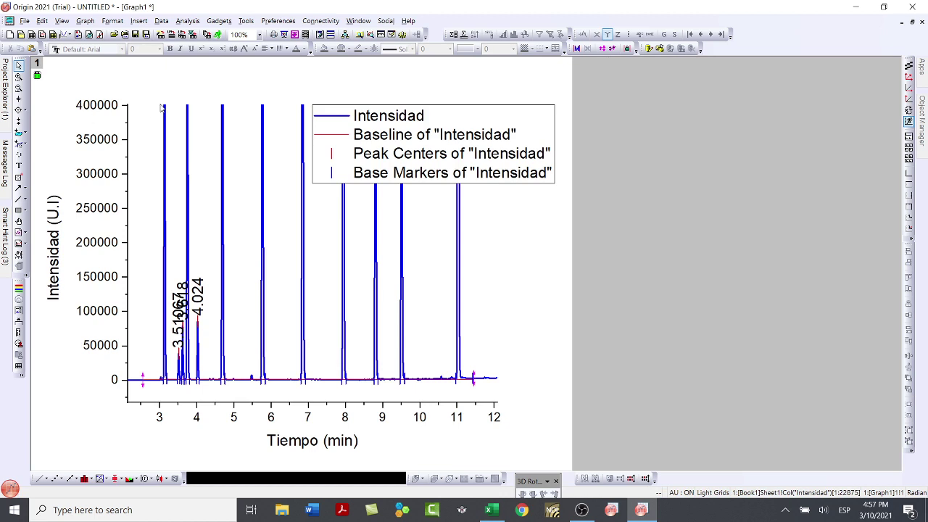
Step: Delete the legend from the chromatogram graph
{"action": "left_click", "coordinate": [457, 125]}
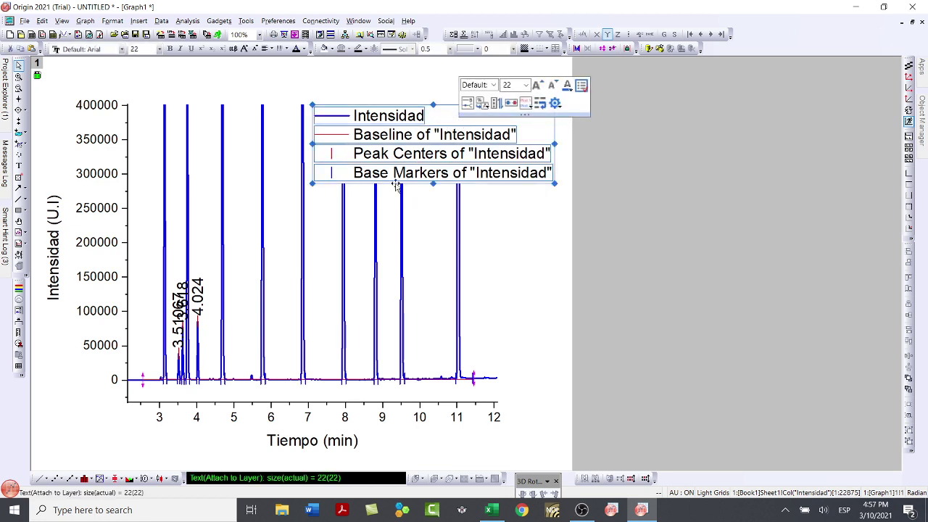
{"action": "right_click", "coordinate": [402, 142]}
{"action": "left_click", "coordinate": [433, 227]}
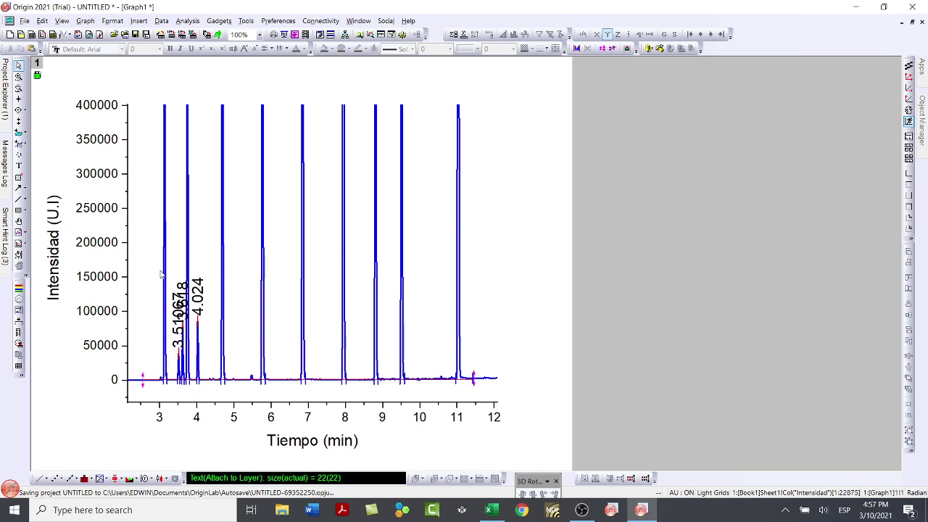
Step: Examine the manually added small peaks between about 3.3 and 4.5 min up close, and restore the previous graph range
{"action": "left_click", "coordinate": [18, 77]}
{"action": "left_click_drag", "start_coordinate": [171, 267], "coordinate": [217, 391]}
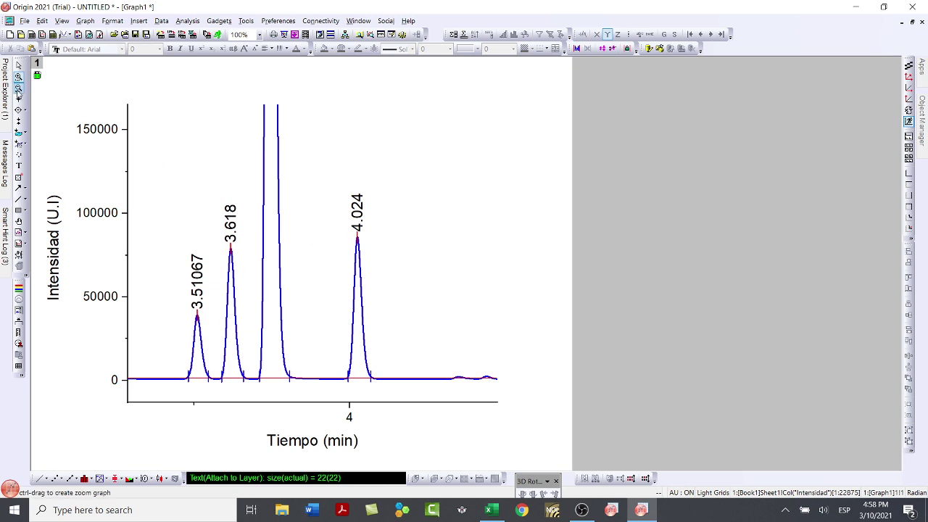
{"action": "left_click", "coordinate": [19, 89]}
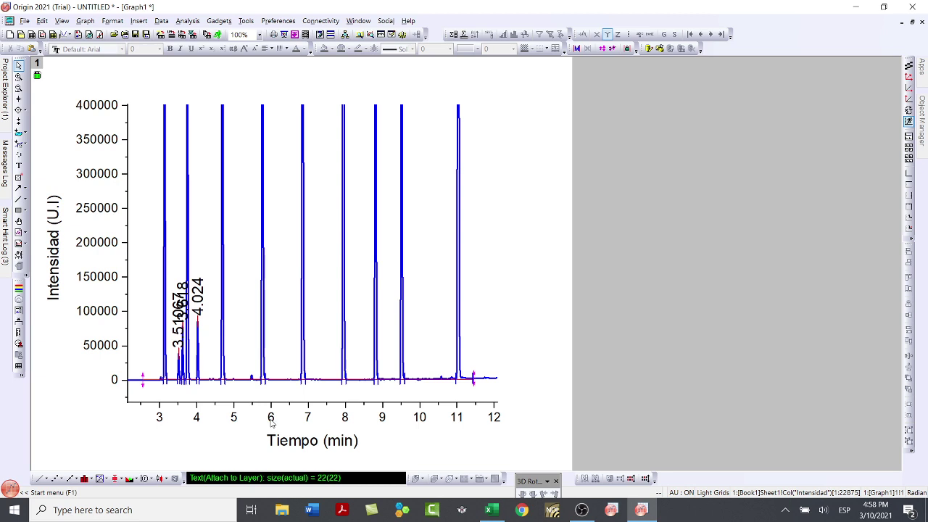
Step: Set the Y axis scale to start at -20000 and apply it
{"action": "double_click", "coordinate": [96, 247]}
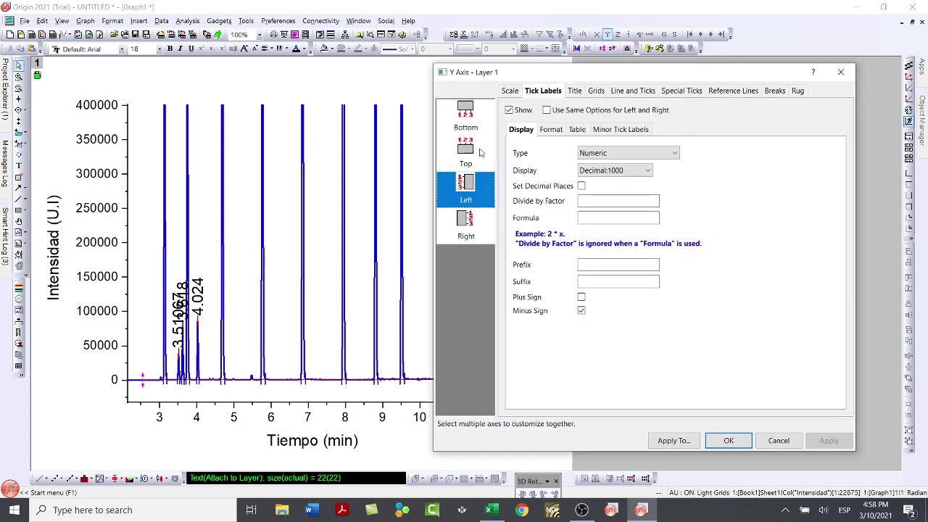
{"action": "left_click", "coordinate": [509, 90]}
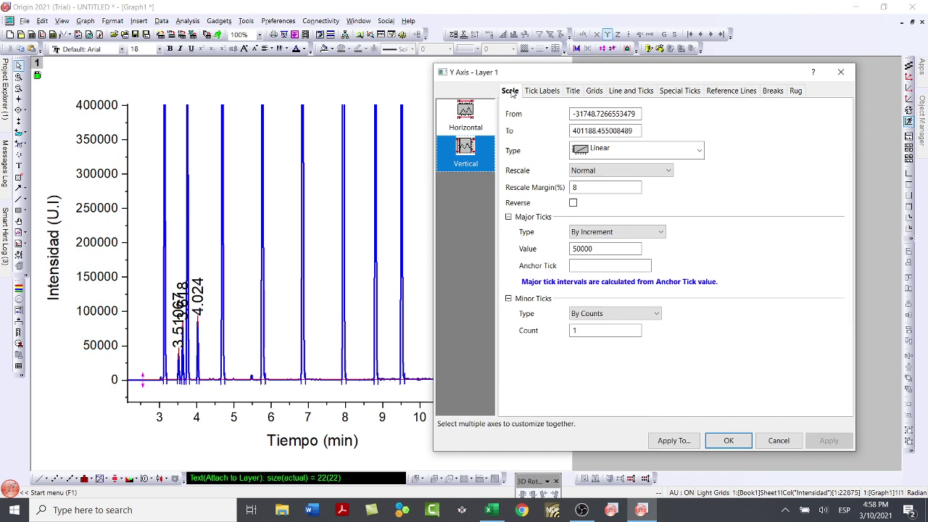
{"action": "left_click", "coordinate": [575, 114]}
{"action": "left_click_drag", "start_coordinate": [574, 114], "coordinate": [638, 113]}
{"action": "type", "text": "-20000"}
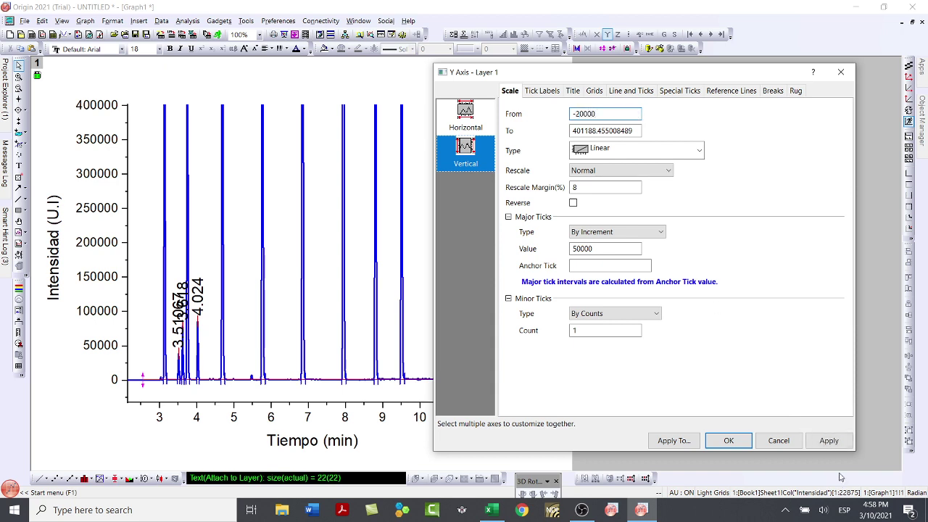
{"action": "left_click", "coordinate": [832, 444]}
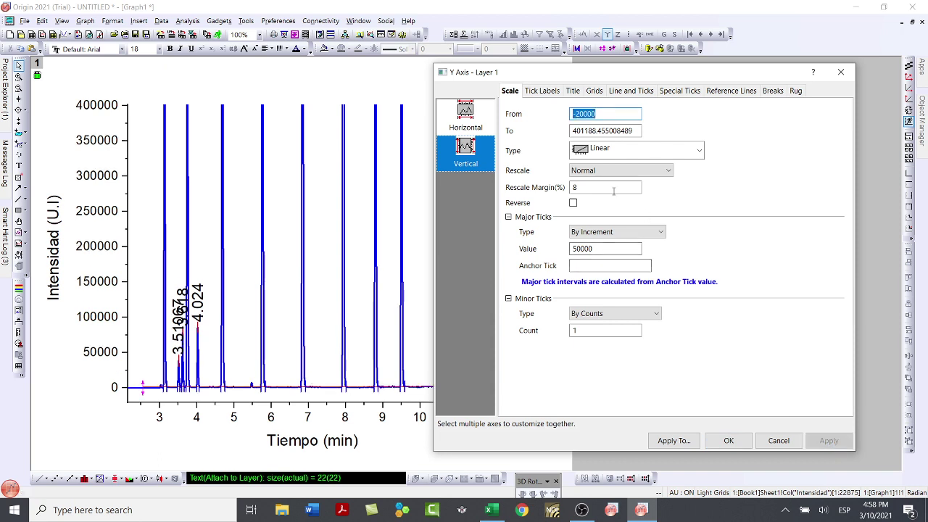
Step: Set the Y axis scale to start at -10000 and apply it
{"action": "left_click", "coordinate": [577, 114]}
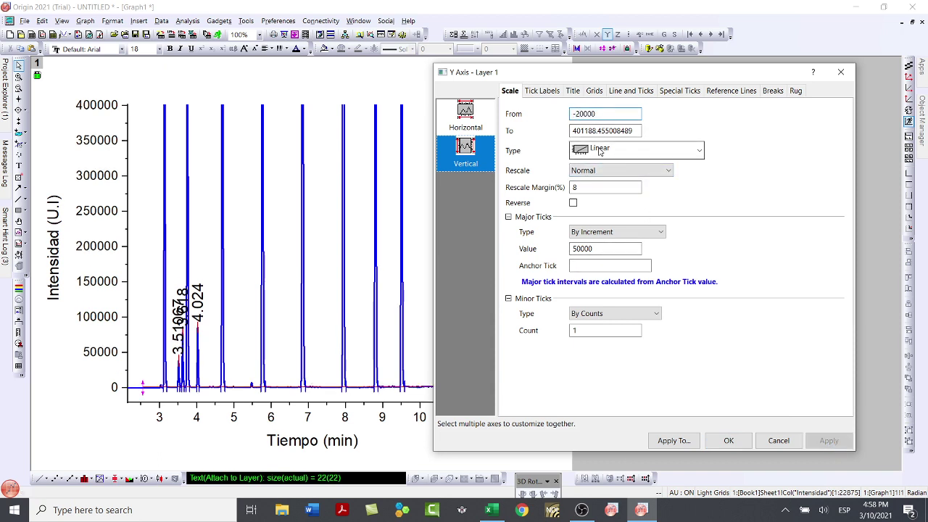
{"action": "key", "text": "BackSpace"}
{"action": "type", "text": "1"}
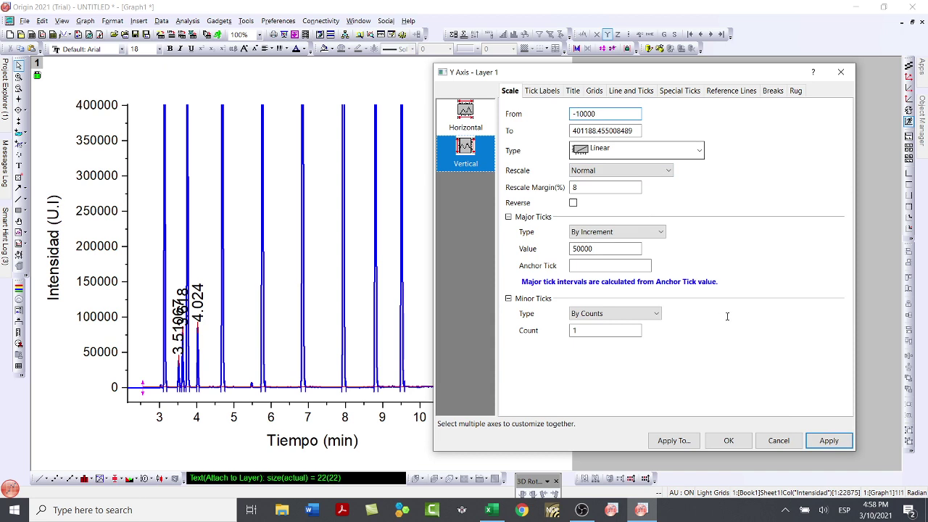
{"action": "left_click", "coordinate": [832, 442]}
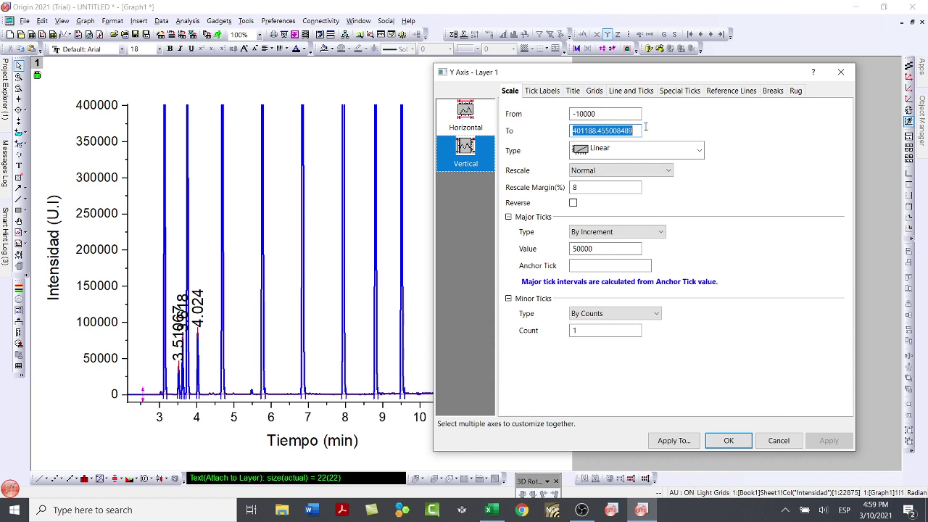
Step: Try Y axis upper limits of 1000000 and 1500000, applying each to the chromatogram
{"action": "type", "text": "1000000"}
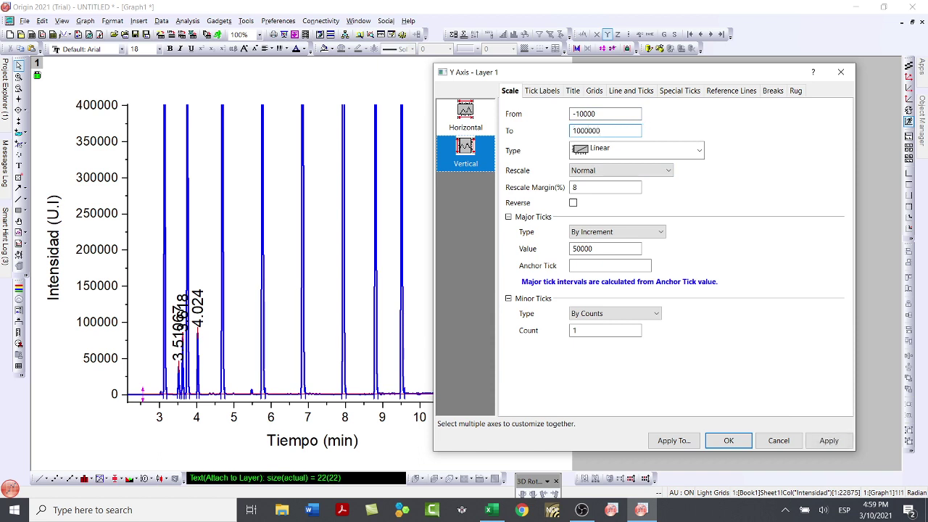
{"action": "left_click", "coordinate": [829, 440]}
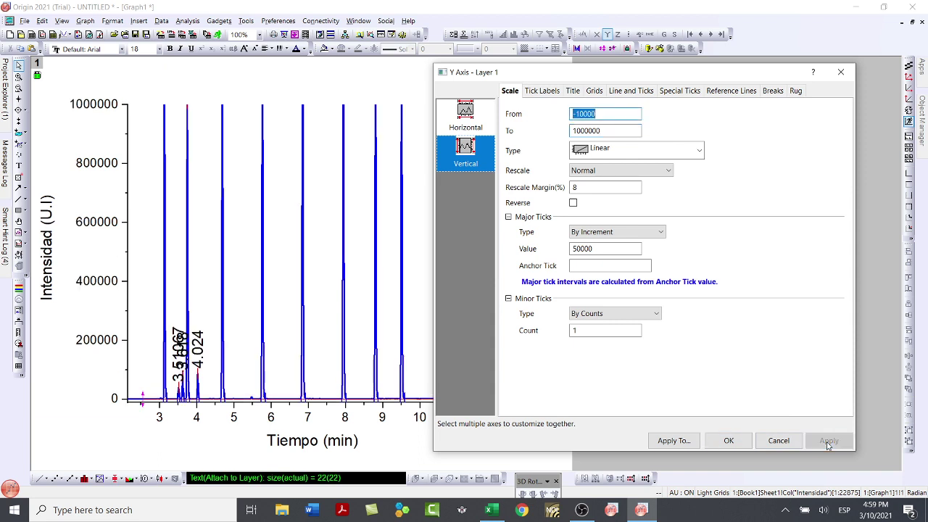
{"action": "left_click", "coordinate": [582, 133]}
{"action": "key", "text": "BackSpace"}
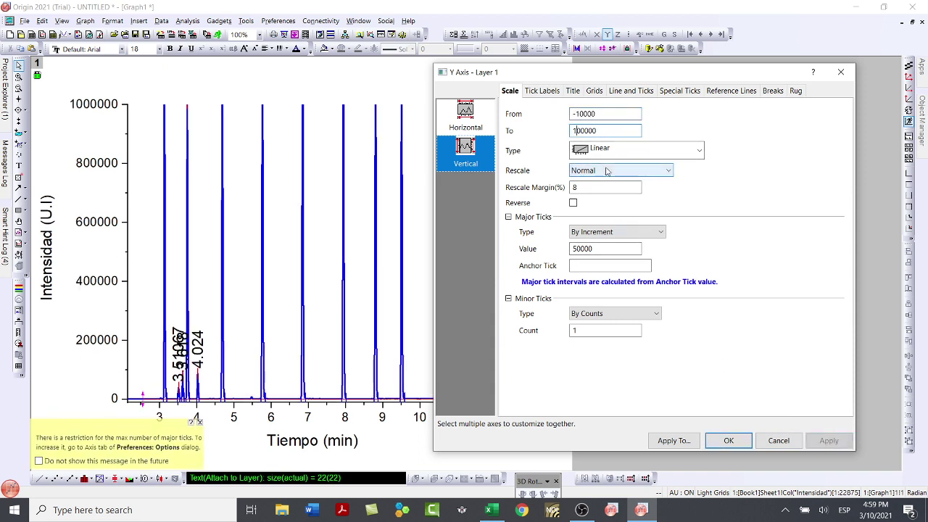
{"action": "type", "text": "5"}
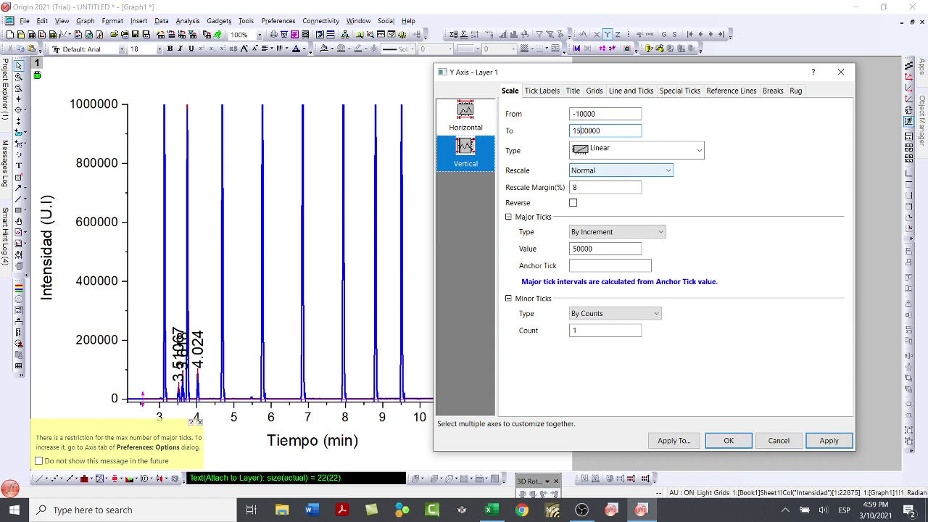
{"action": "left_click", "coordinate": [831, 444]}
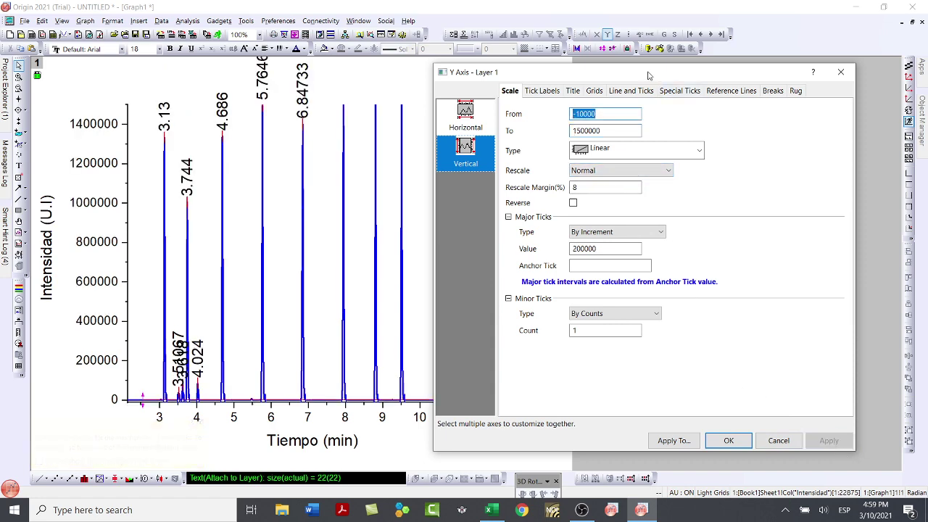
Step: Try raising the Y axis upper limit to 1800000 and 2000000, applying each and keeping the graph in view
{"action": "left_click_drag", "start_coordinate": [650, 75], "coordinate": [688, 69]}
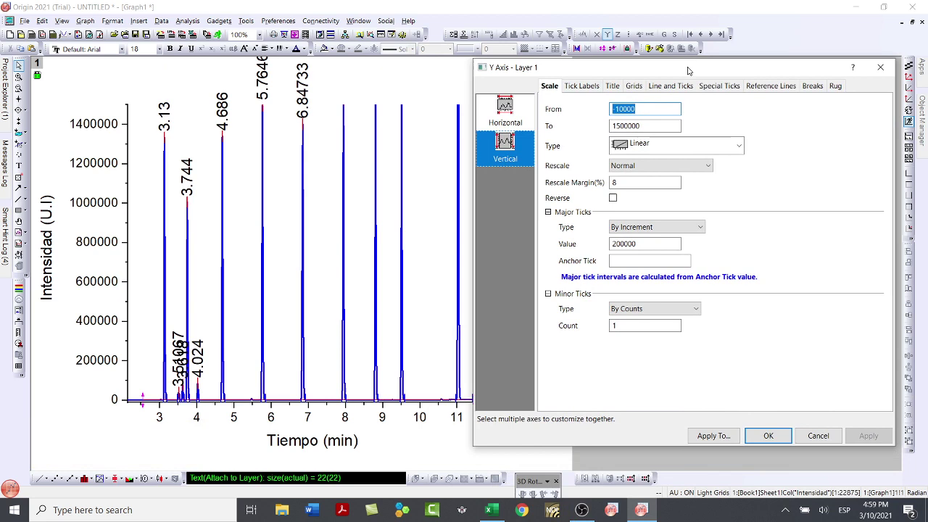
{"action": "left_click", "coordinate": [621, 126]}
{"action": "left_click", "coordinate": [620, 126]}
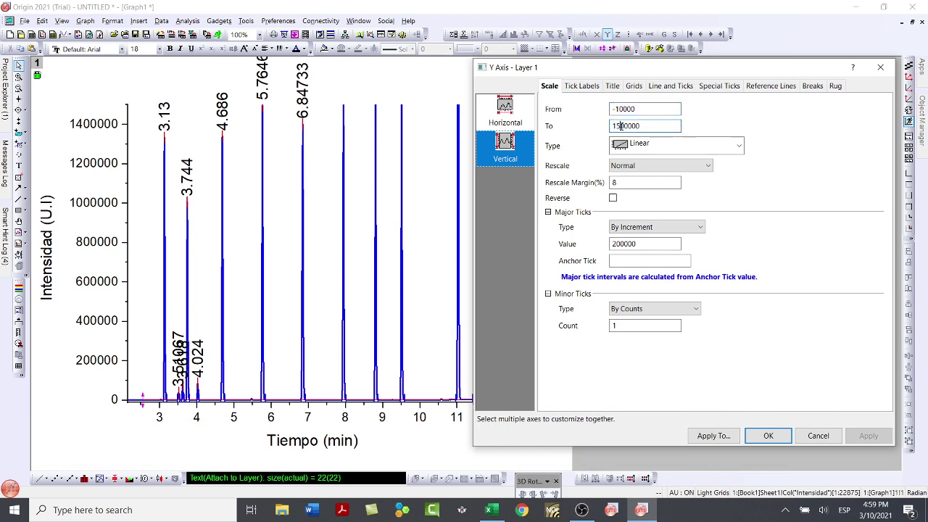
{"action": "key", "text": "BackSpace"}
{"action": "type", "text": "8"}
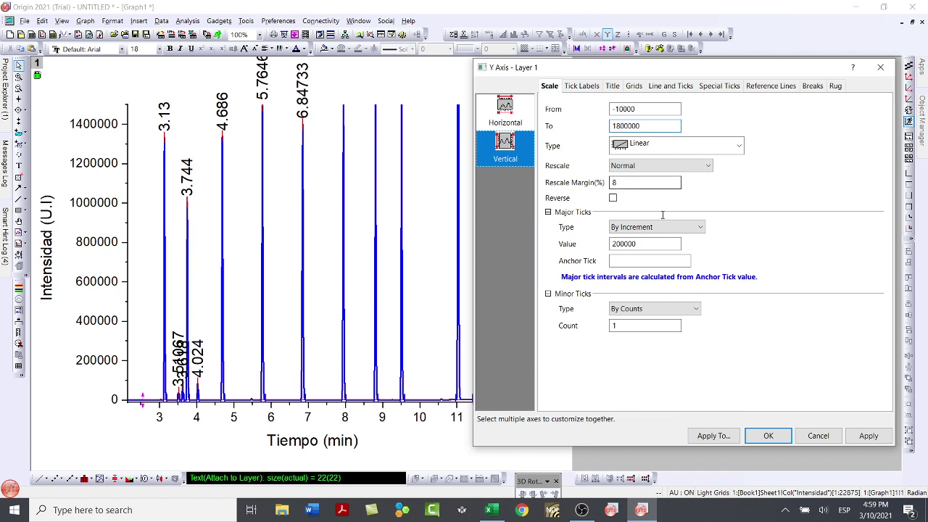
{"action": "left_click", "coordinate": [862, 437]}
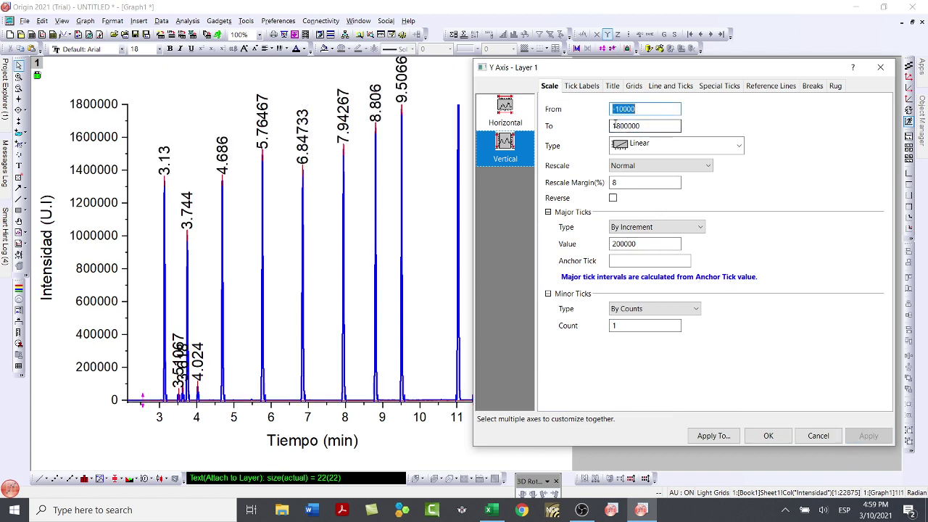
{"action": "left_click_drag", "start_coordinate": [612, 125], "coordinate": [620, 125]}
{"action": "type", "text": "2"}
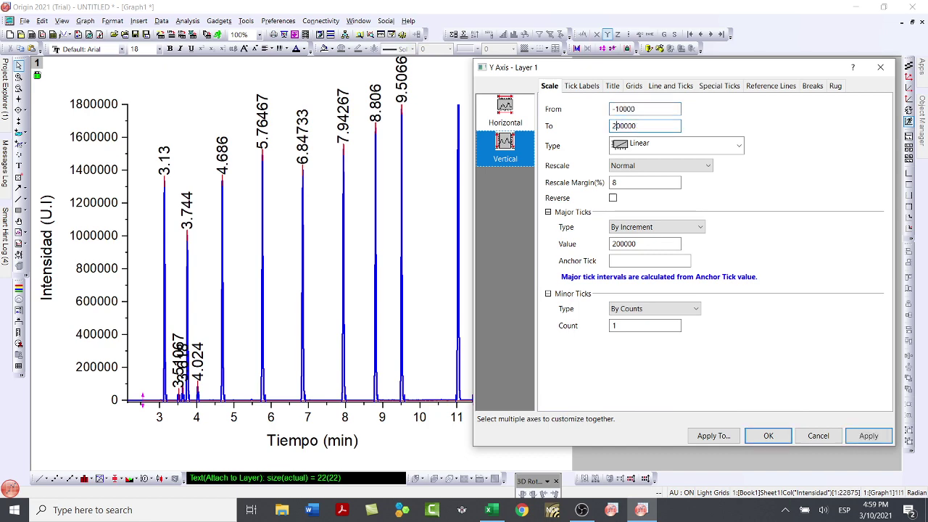
{"action": "left_click", "coordinate": [869, 435]}
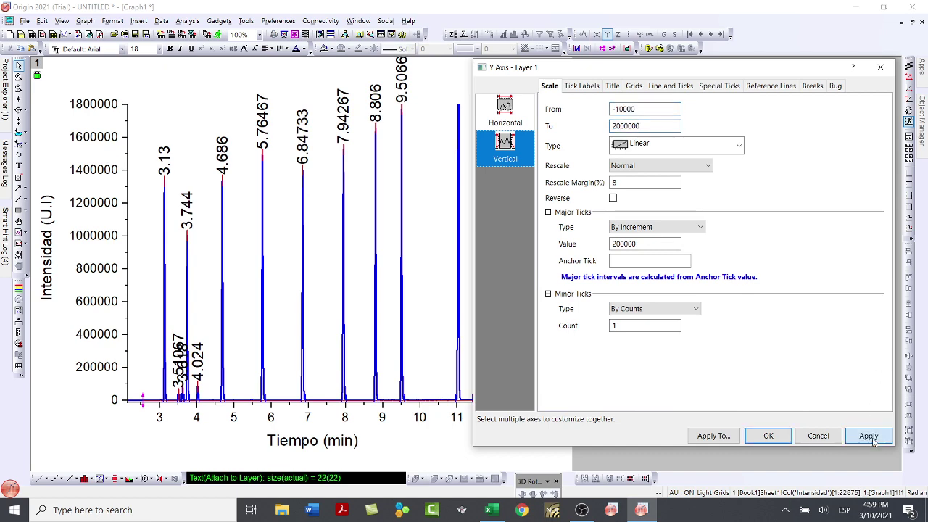
Step: Try Y axis upper limits of 2500000 and 3000000, applying each to the graph
{"action": "mouse_move", "coordinate": [659, 71]}
{"action": "left_mouse_down"}
{"action": "mouse_move", "coordinate": [767, 208]}
{"action": "mouse_move", "coordinate": [674, 78]}
{"action": "left_mouse_up"}
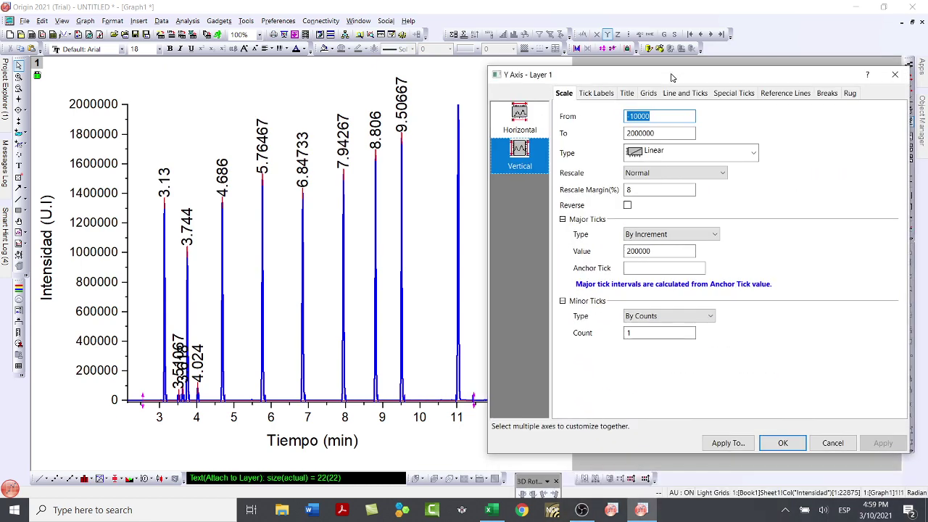
{"action": "key", "text": "Tab"}
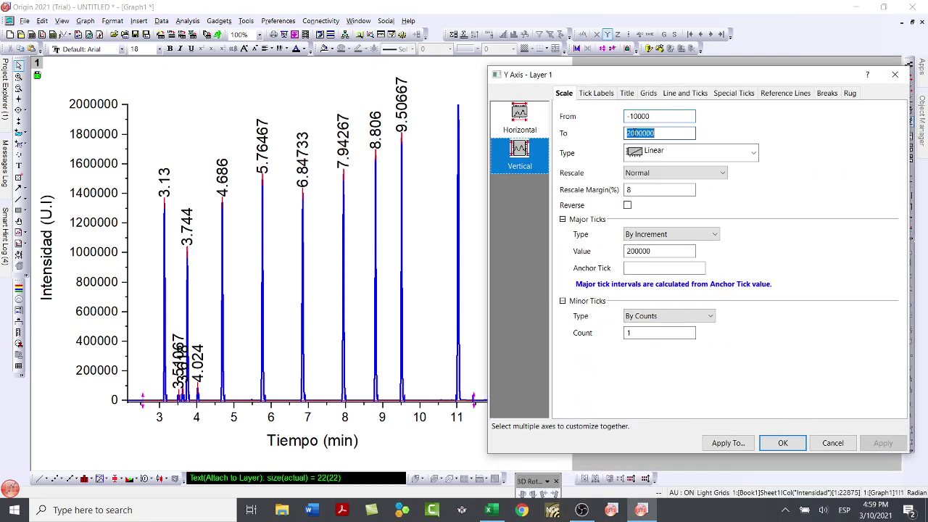
{"action": "left_click", "coordinate": [636, 134]}
{"action": "key", "text": "BackSpace"}
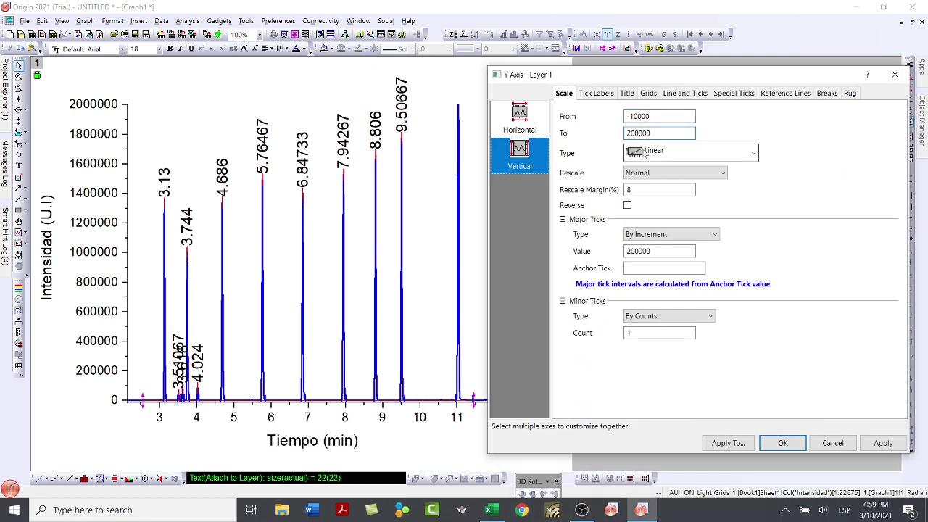
{"action": "type", "text": "5"}
{"action": "left_click", "coordinate": [883, 443]}
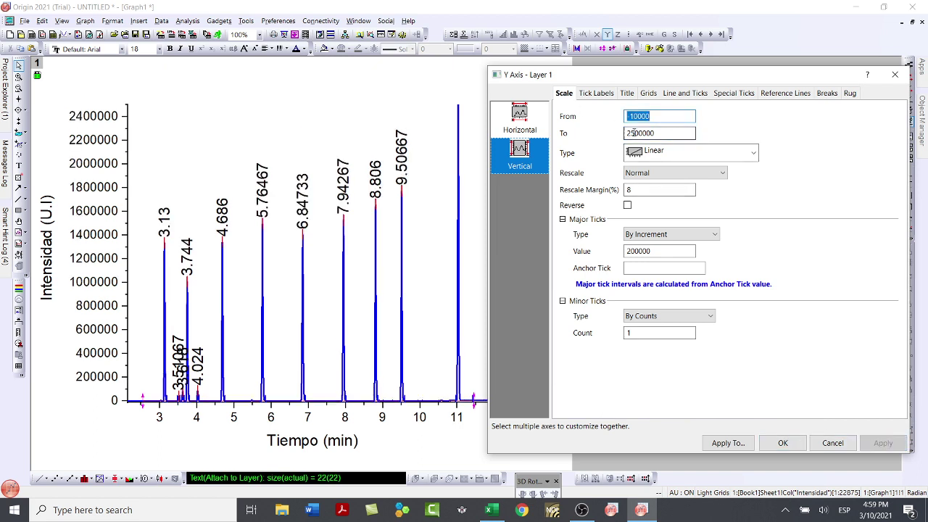
{"action": "left_click_drag", "start_coordinate": [626, 134], "coordinate": [636, 134]}
{"action": "type", "text": "30"}
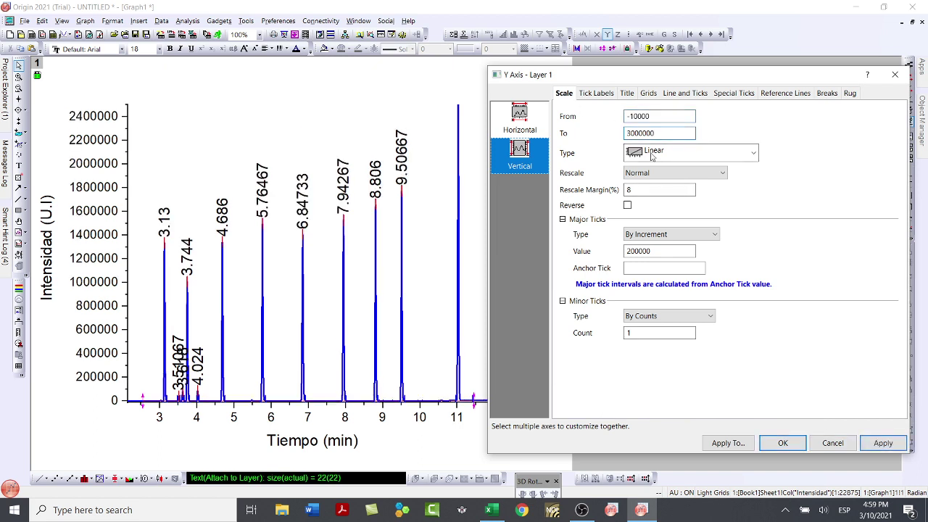
{"action": "left_click", "coordinate": [896, 439]}
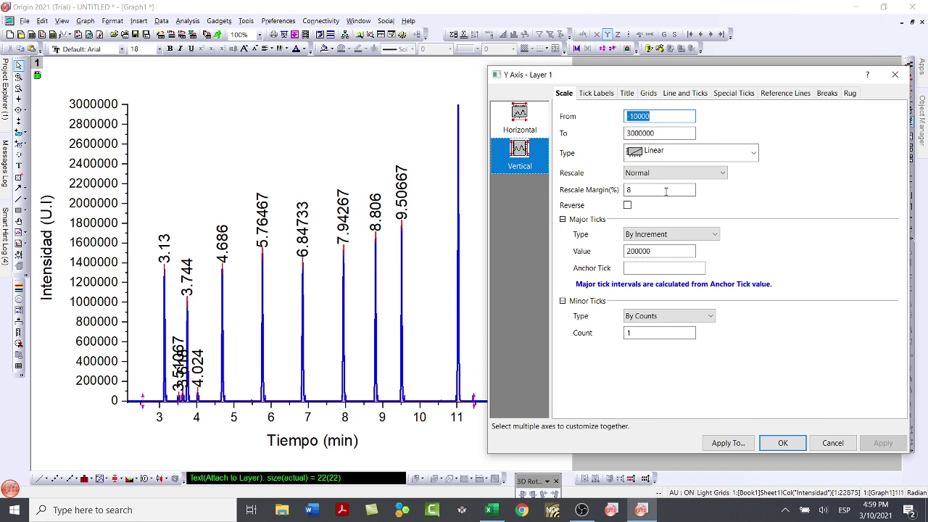
Step: Set the Y axis upper limit to 4500000, correcting the 45000000 entry, and accept the axis settings
{"action": "double_click", "coordinate": [636, 132]}
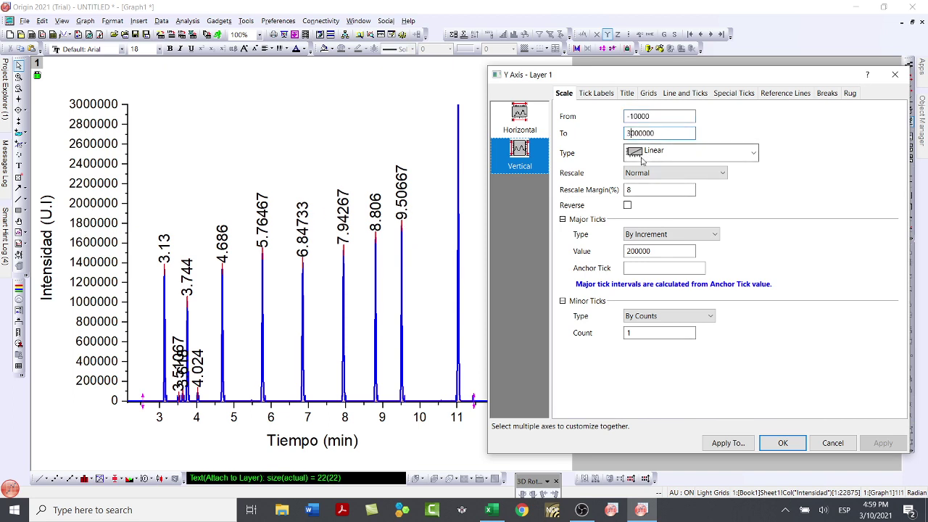
{"action": "type", "text": "4"}
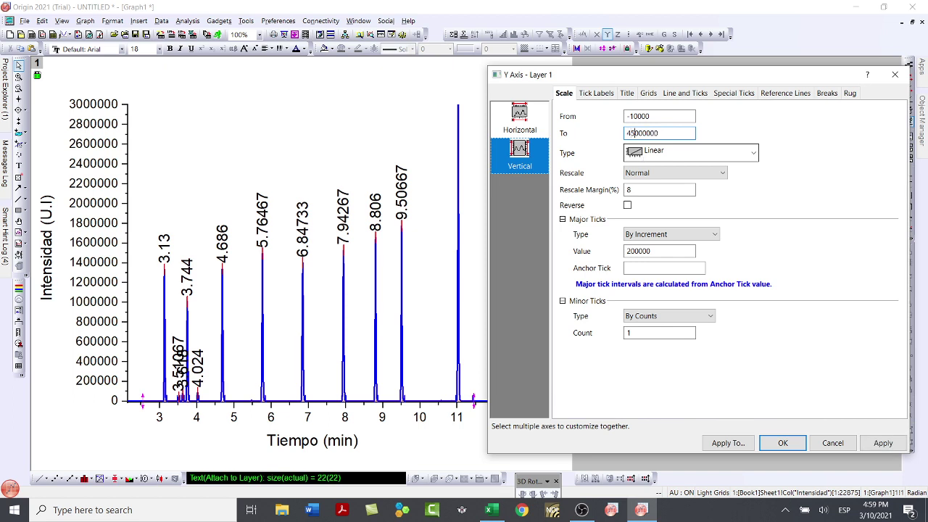
{"action": "type", "text": "5"}
{"action": "left_click", "coordinate": [882, 443]}
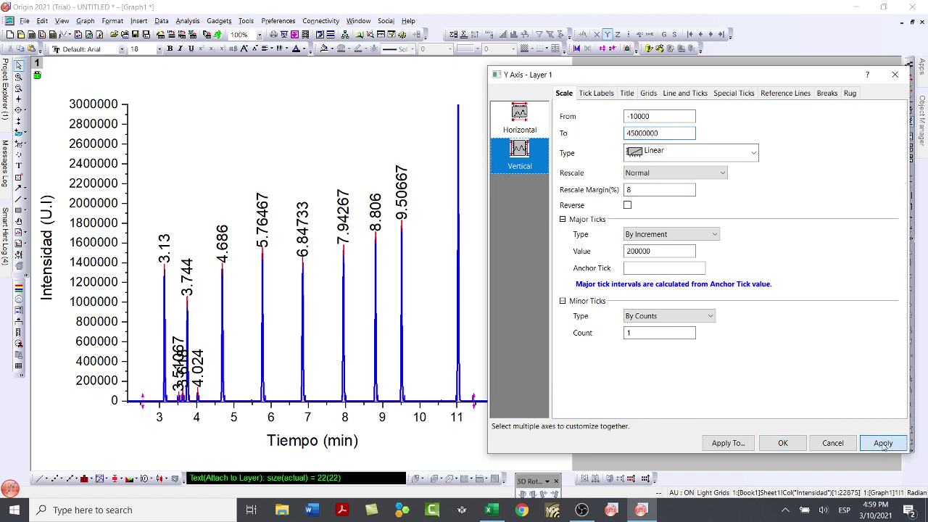
{"action": "left_click", "coordinate": [667, 130]}
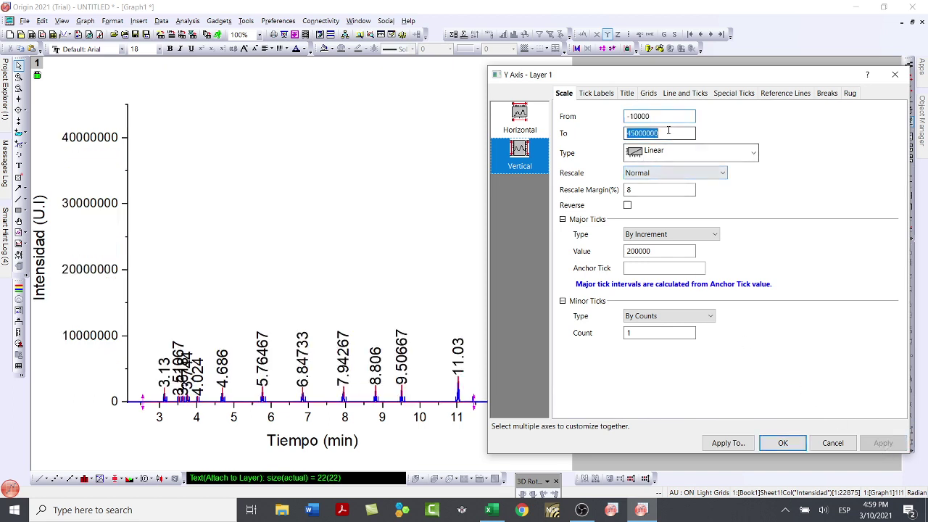
{"action": "left_click", "coordinate": [667, 133]}
{"action": "key", "text": "BackSpace"}
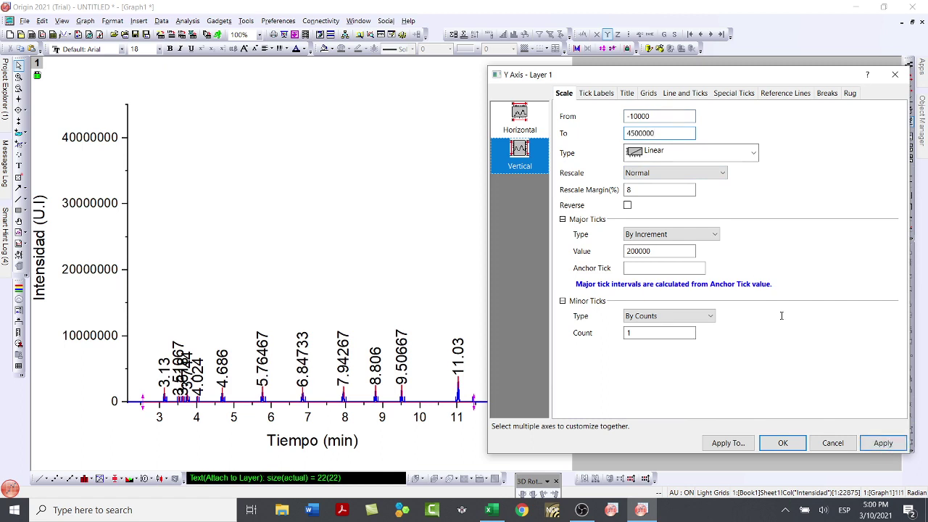
{"action": "left_click", "coordinate": [883, 443]}
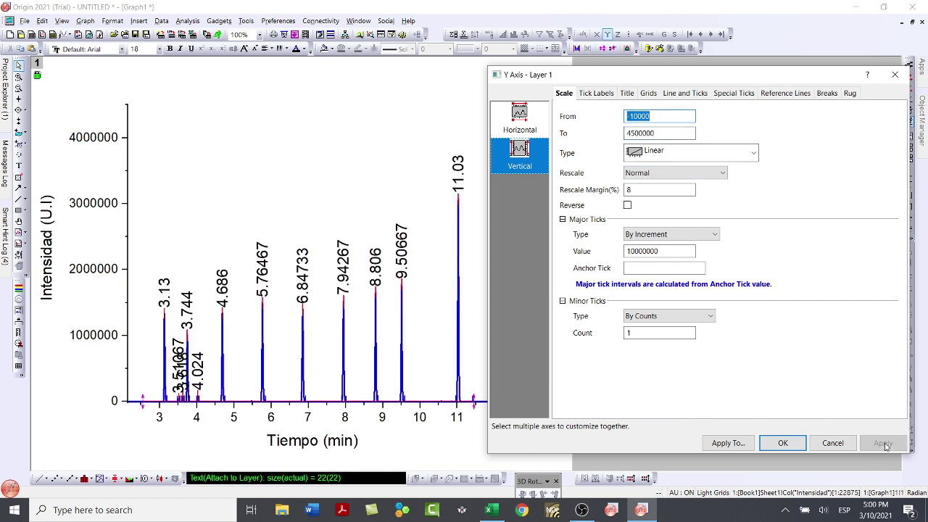
{"action": "left_click", "coordinate": [783, 443]}
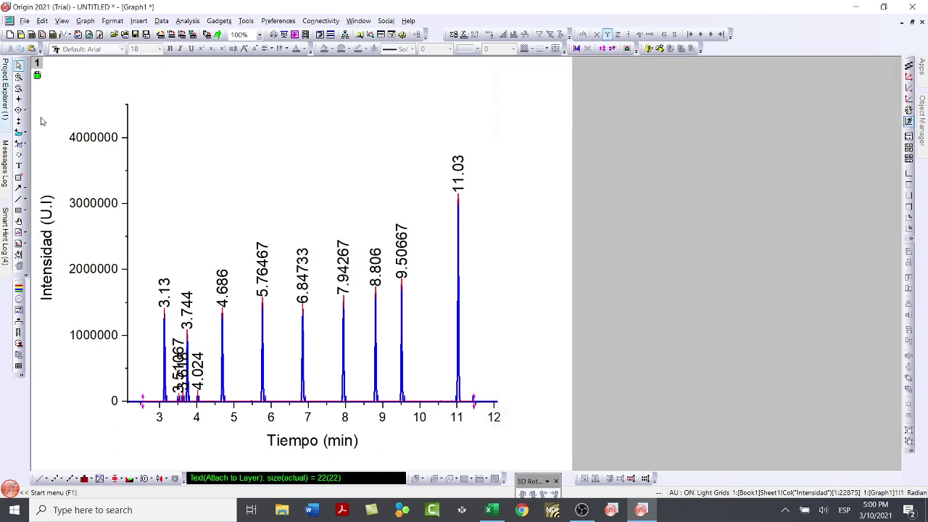
Step: Zoom the graph scales to the region enclosing all labelled peaks, about 2.5 to 11.5 min
{"action": "left_click", "coordinate": [18, 76]}
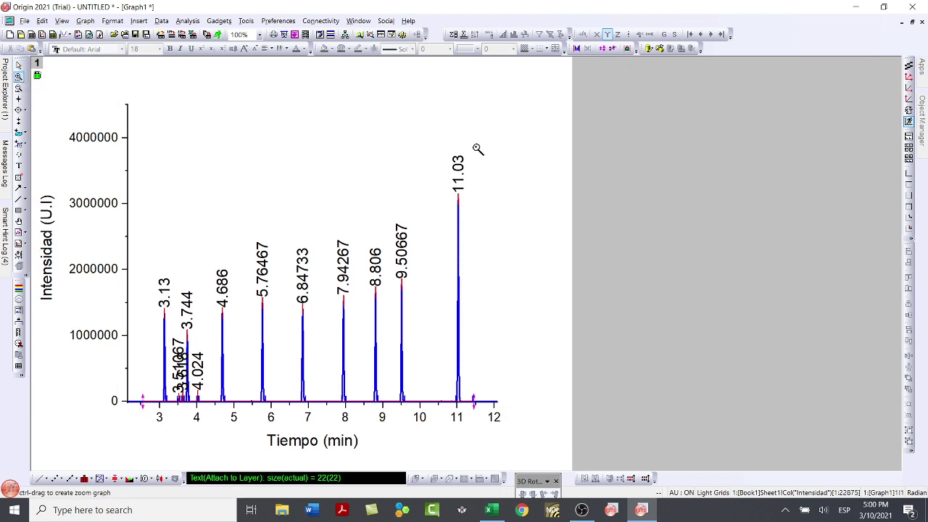
{"action": "left_click_drag", "start_coordinate": [478, 143], "coordinate": [142, 428]}
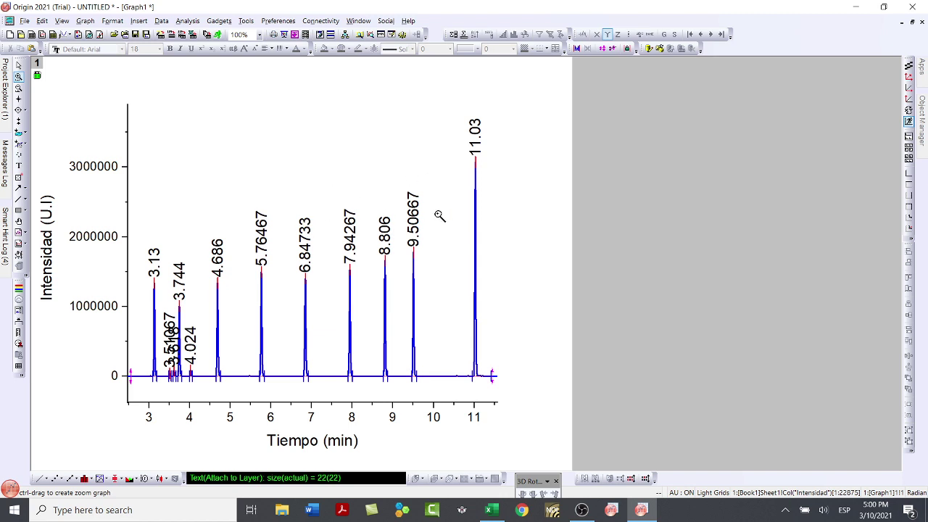
{"action": "key", "text": "Escape"}
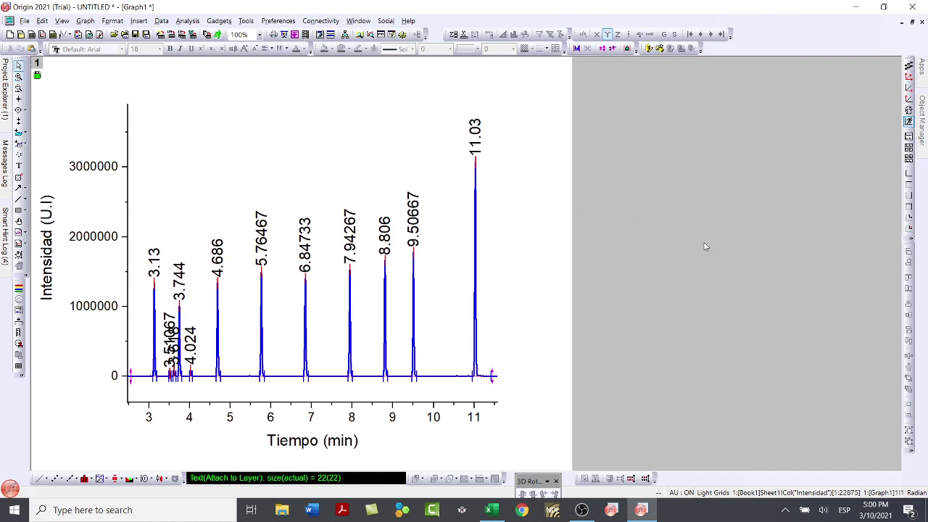
Step: Copy the chromatogram graph layer and switch to Word
{"action": "left_click", "coordinate": [297, 184]}
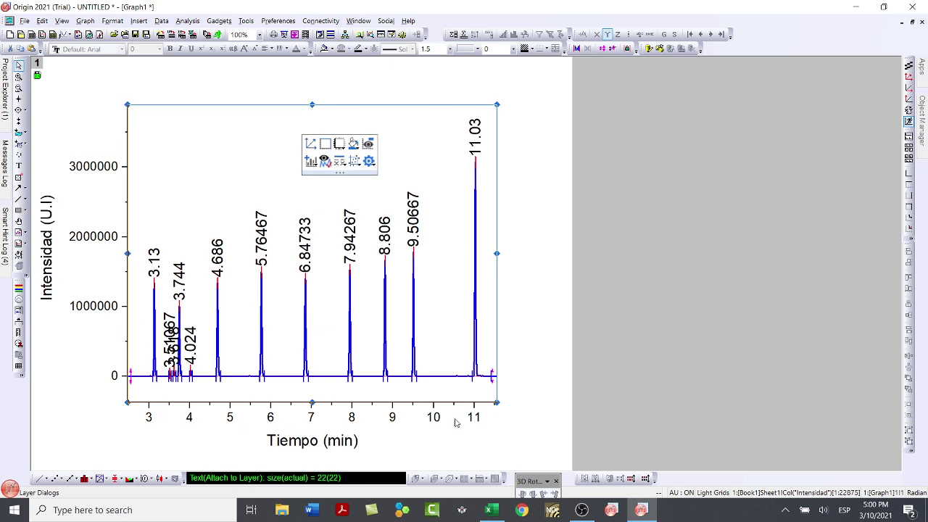
{"action": "right_click", "coordinate": [211, 150]}
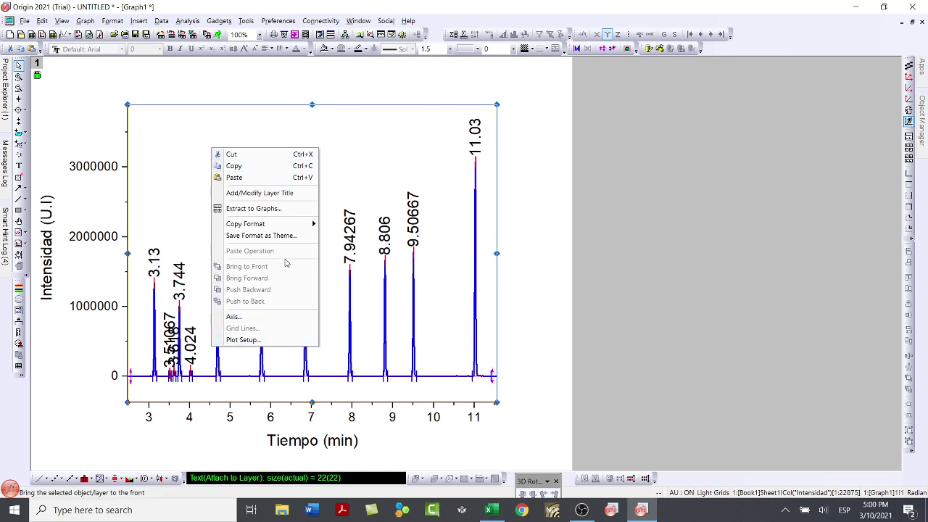
{"action": "mouse_move", "coordinate": [271, 223]}
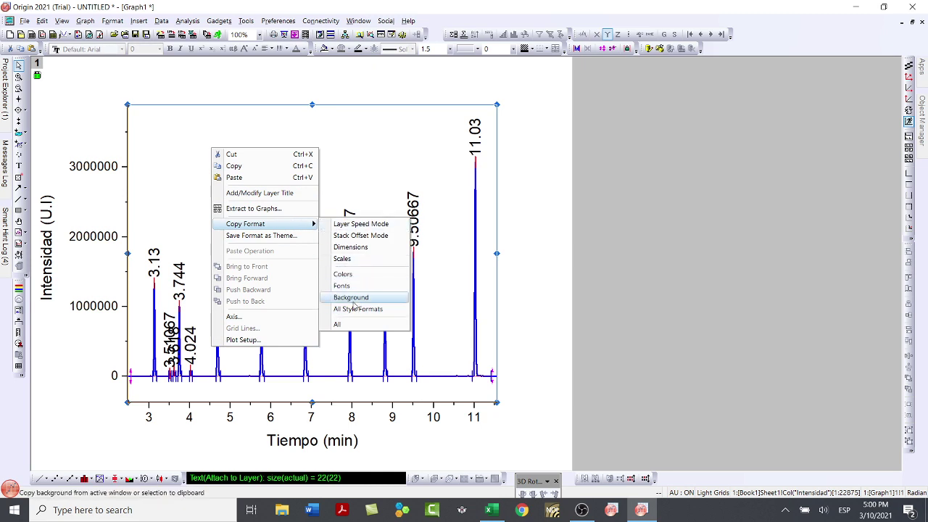
{"action": "left_click", "coordinate": [249, 167]}
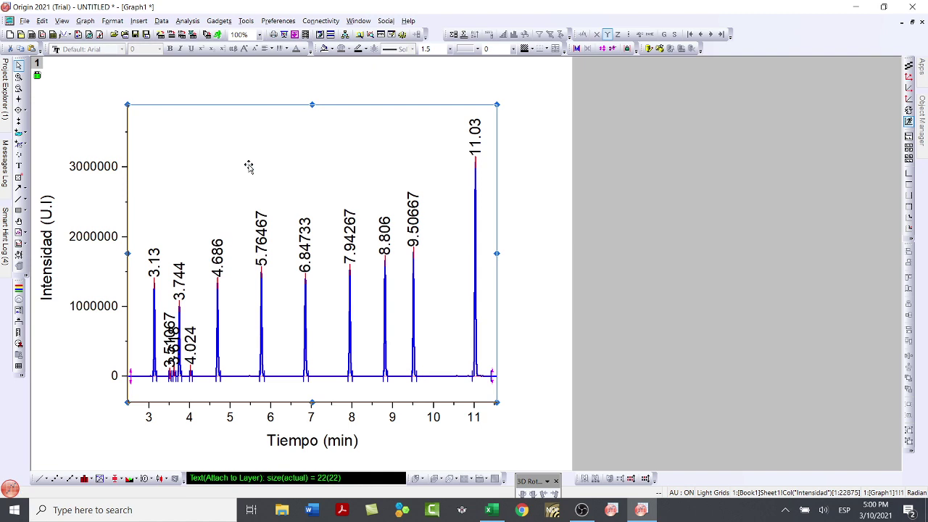
{"action": "left_click", "coordinate": [313, 510]}
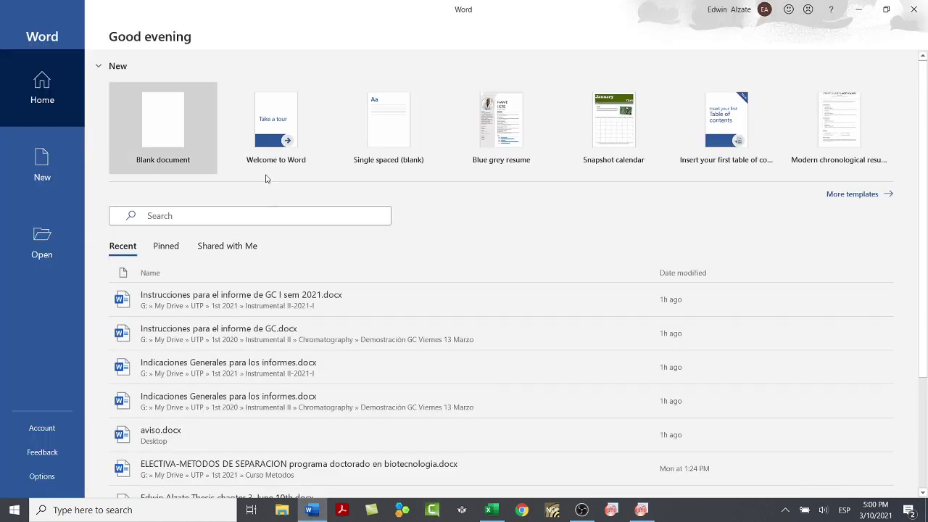
Step: Create a blank Word document and try to paste the copied chromatogram layer into it
{"action": "left_click", "coordinate": [147, 131]}
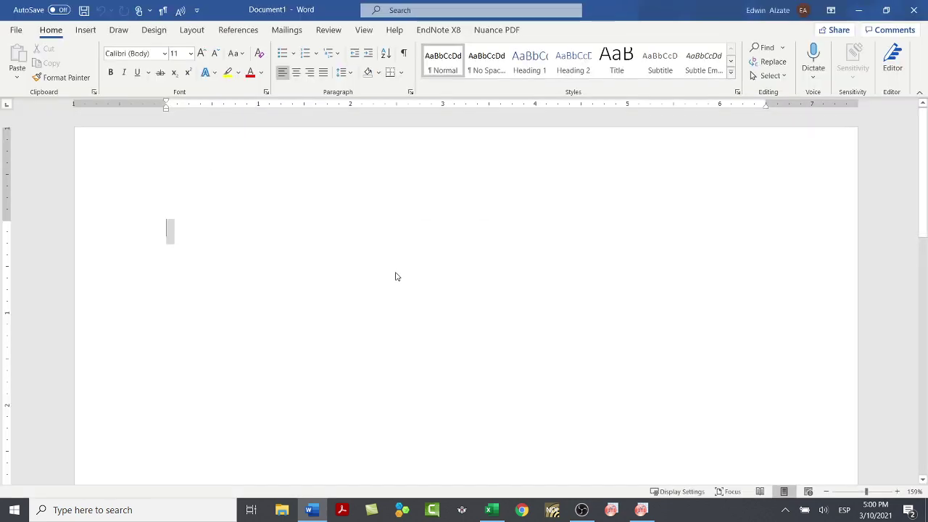
{"action": "right_click", "coordinate": [350, 280]}
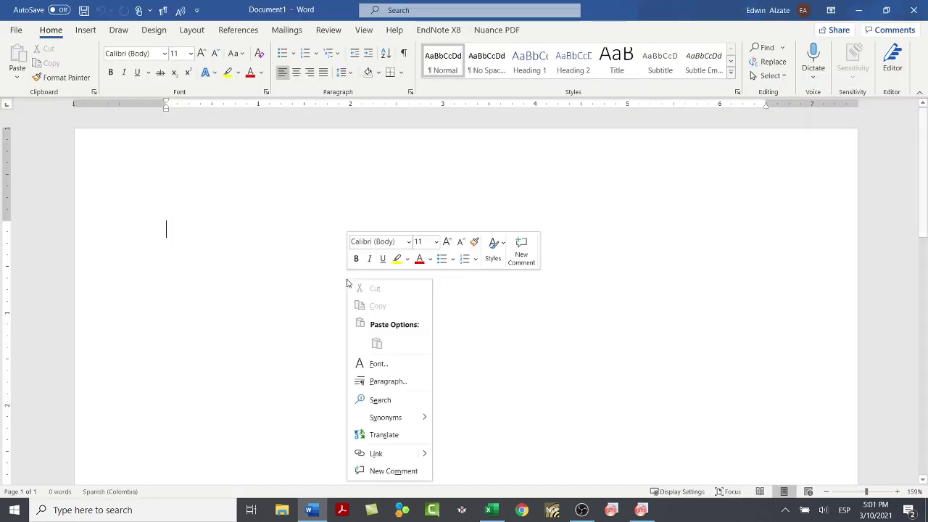
{"action": "left_click", "coordinate": [471, 325]}
Step: Copy the chromatogram layer in Origin again and try to paste it into the blank Word document
{"action": "left_click", "coordinate": [641, 509]}
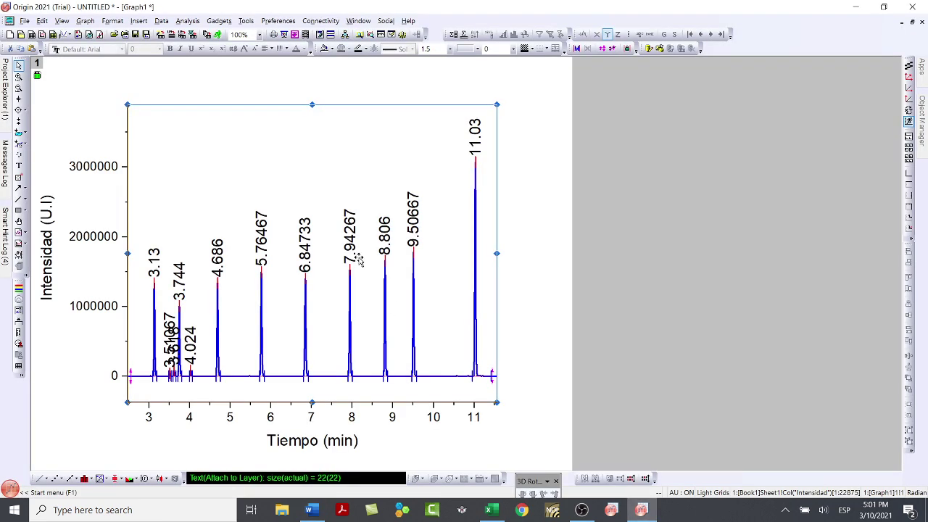
{"action": "right_click", "coordinate": [320, 177]}
{"action": "left_click", "coordinate": [336, 189]}
{"action": "left_click", "coordinate": [311, 510]}
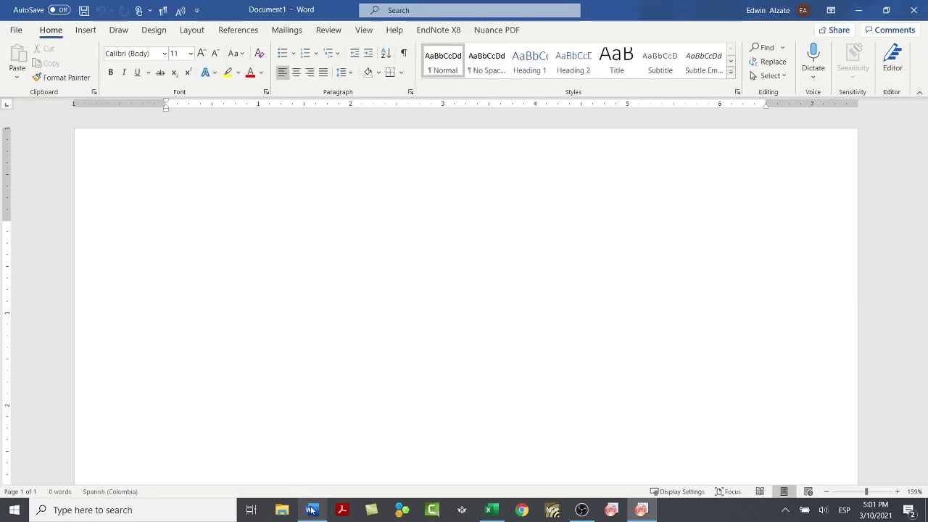
{"action": "right_click", "coordinate": [299, 257]}
{"action": "left_click", "coordinate": [648, 446]}
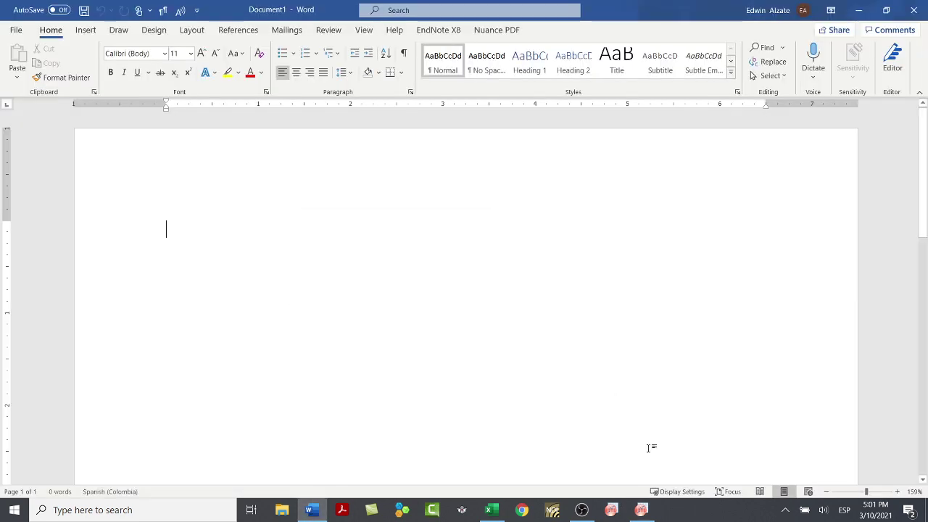
Step: Switch back to Origin, check the selected layer's copy options, and deselect the layer
{"action": "left_click", "coordinate": [641, 510]}
{"action": "right_click", "coordinate": [334, 158]}
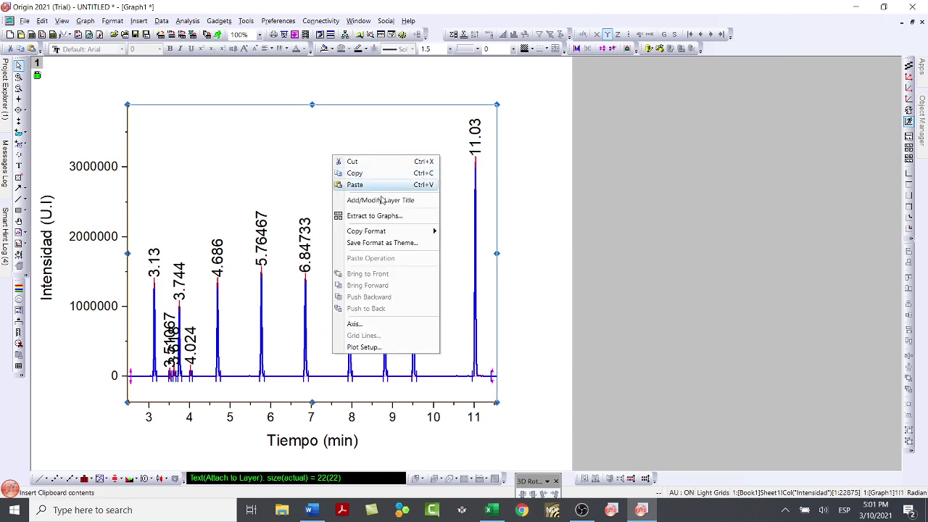
{"action": "mouse_move", "coordinate": [389, 231]}
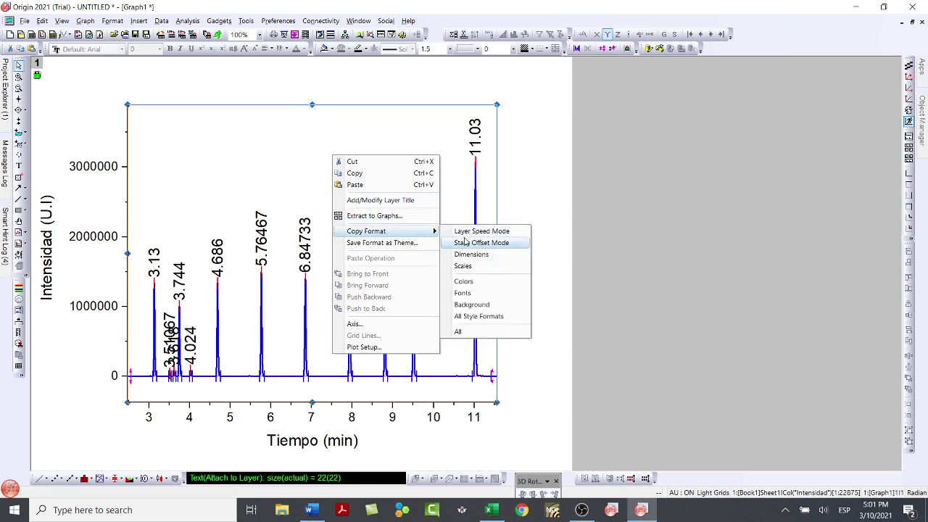
{"action": "left_click", "coordinate": [538, 148]}
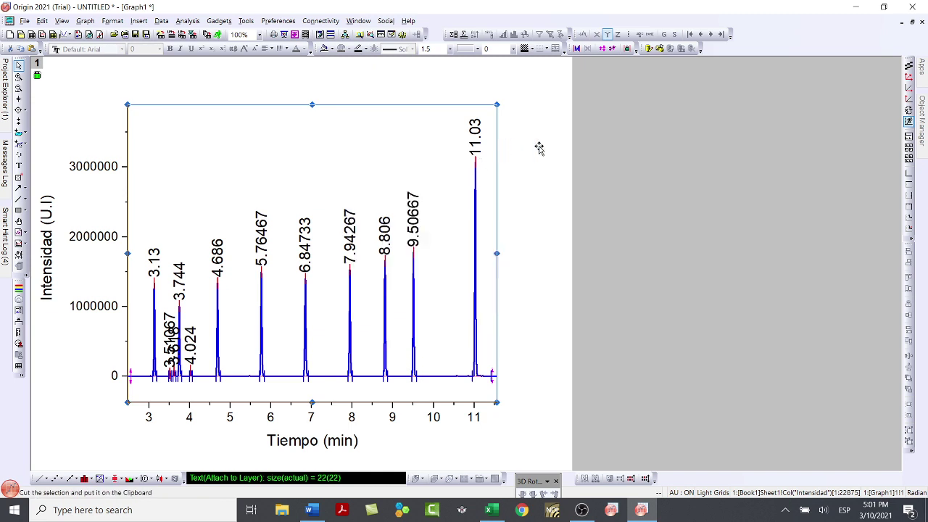
{"action": "left_click", "coordinate": [538, 148]}
{"action": "right_click", "coordinate": [353, 156]}
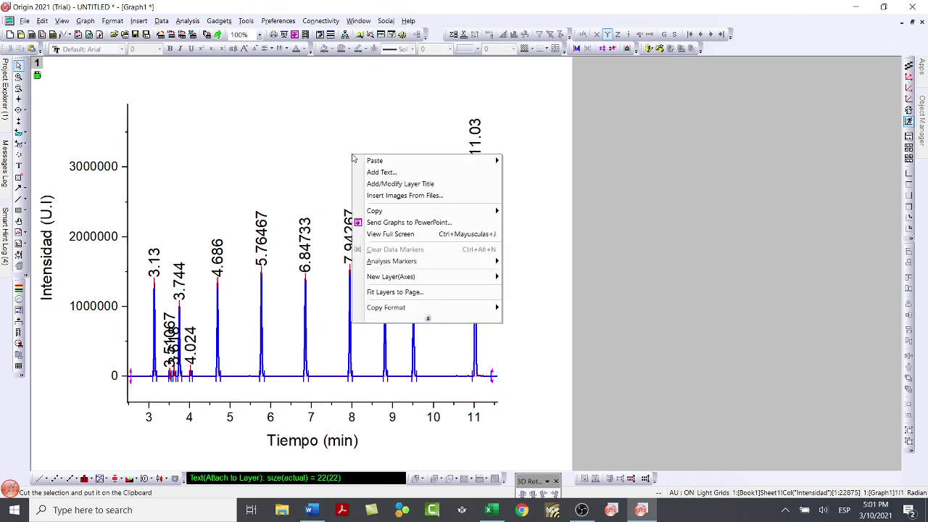
{"action": "left_click", "coordinate": [538, 134]}
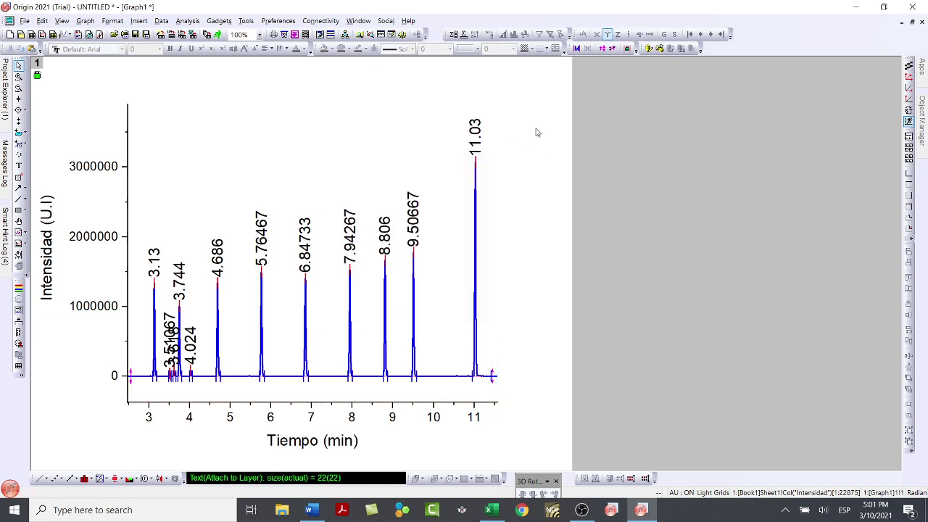
Step: Copy the whole graph page in Origin and paste it into the blank Word document
{"action": "right_click", "coordinate": [283, 161]}
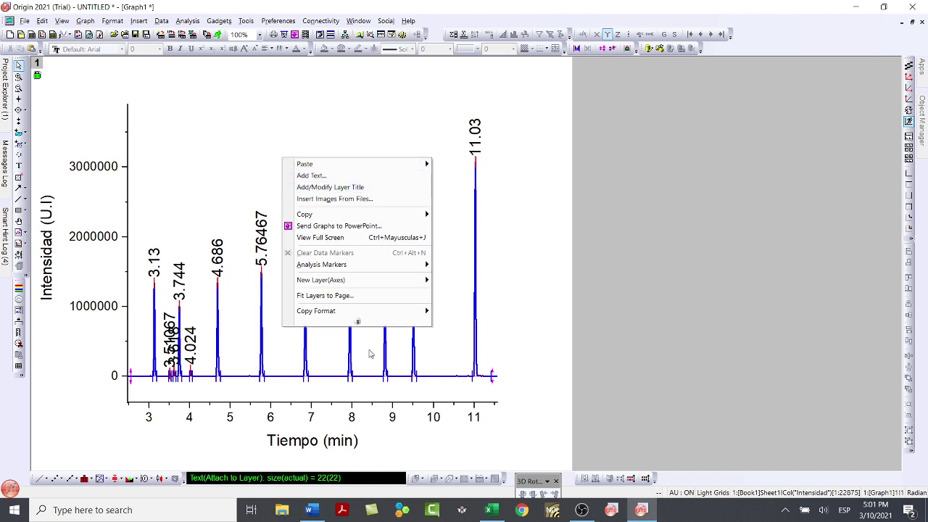
{"action": "left_click", "coordinate": [360, 323]}
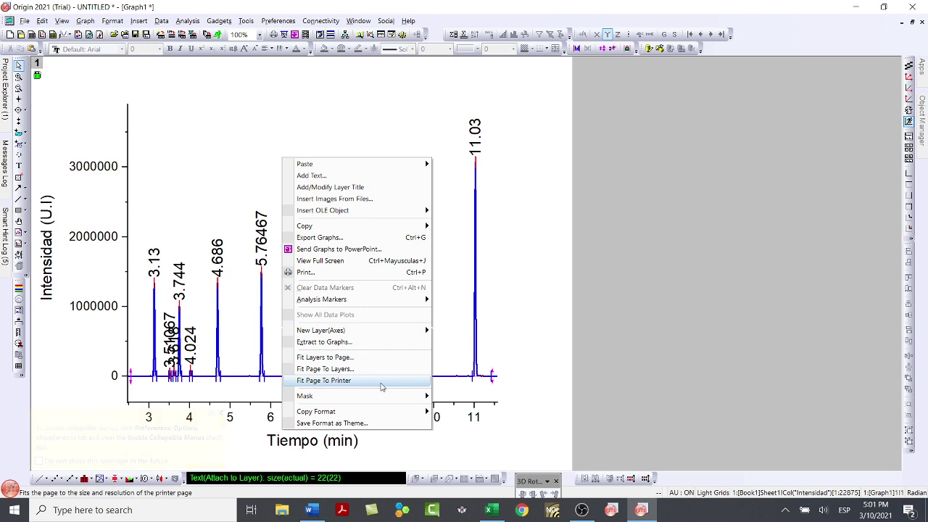
{"action": "mouse_move", "coordinate": [391, 412]}
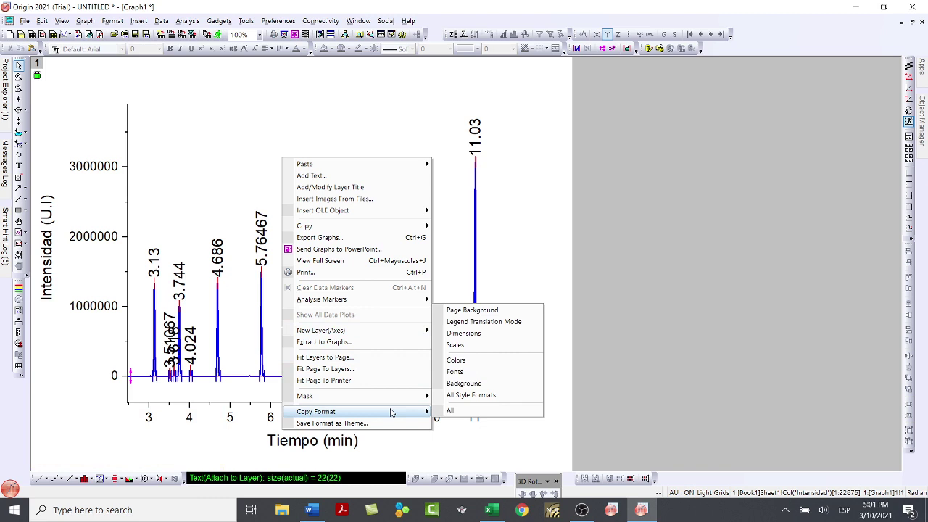
{"action": "mouse_move", "coordinate": [427, 229]}
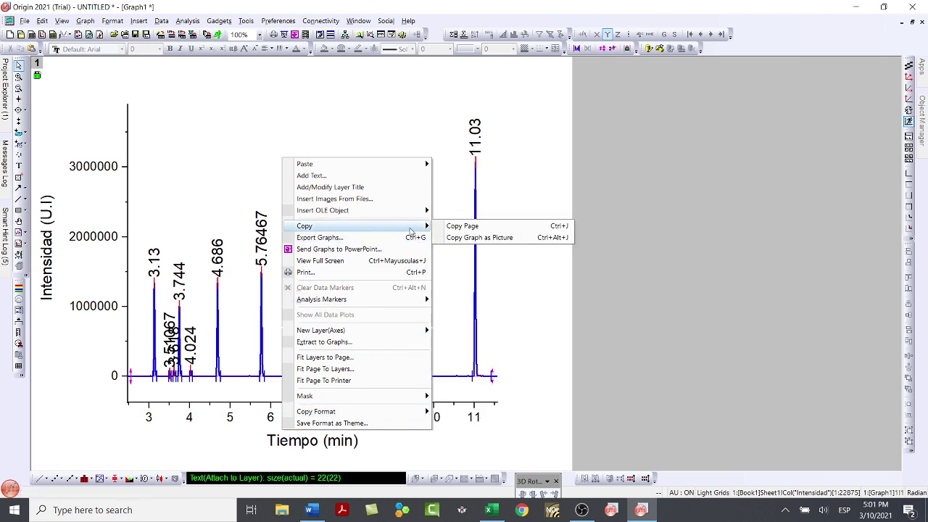
{"action": "left_click", "coordinate": [474, 231]}
{"action": "left_click", "coordinate": [312, 510]}
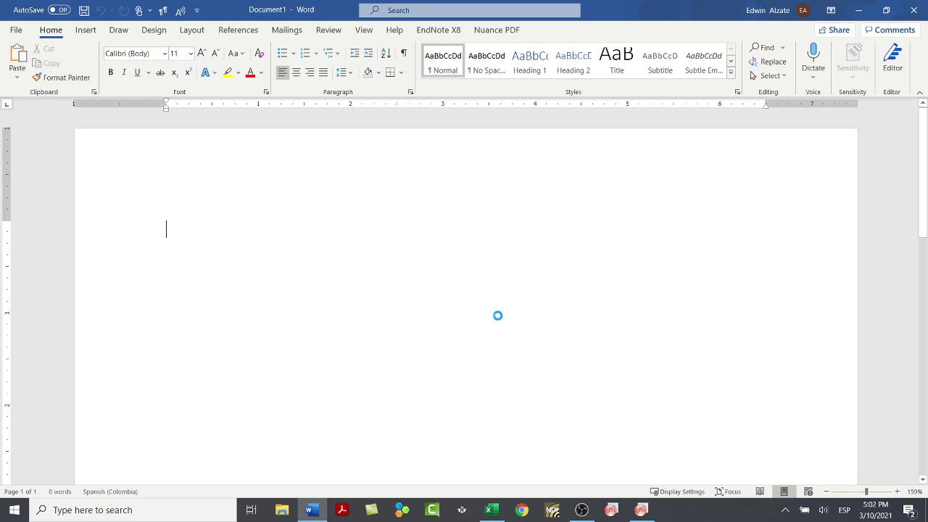
{"action": "left_click", "coordinate": [549, 391]}
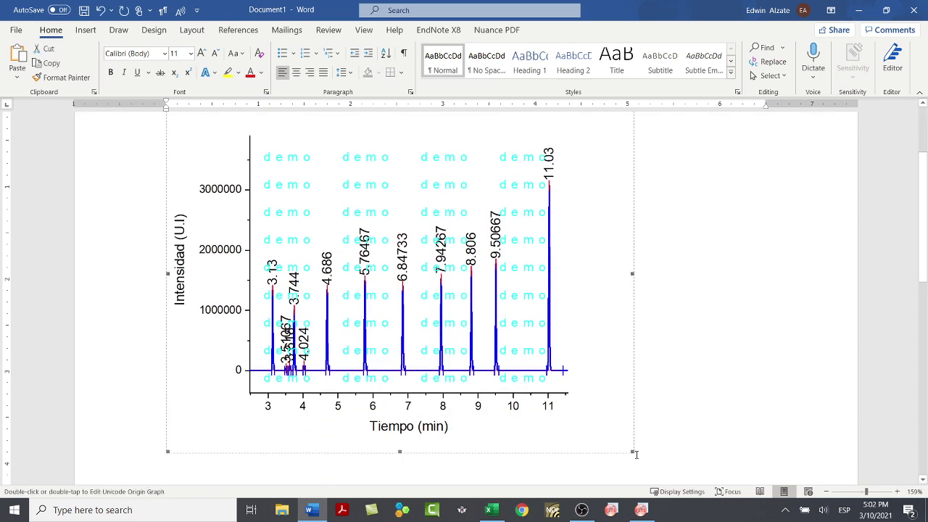
Step: Enlarge the pasted chromatogram proportionally to about 7.2 inches wide and review it on the page
{"action": "left_click_drag", "start_coordinate": [630, 452], "coordinate": [679, 410]}
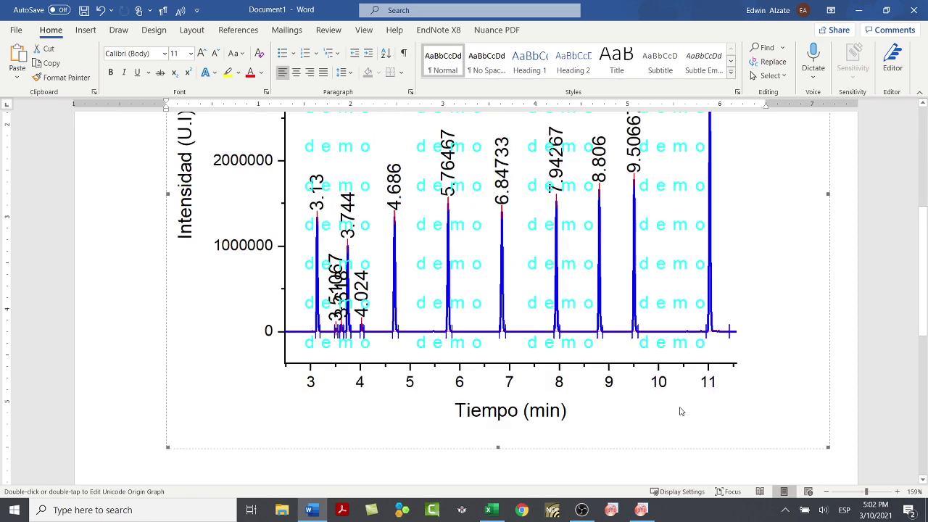
{"action": "scroll", "coordinate": [609, 363], "scroll_direction": "up", "scroll_amount": 1}
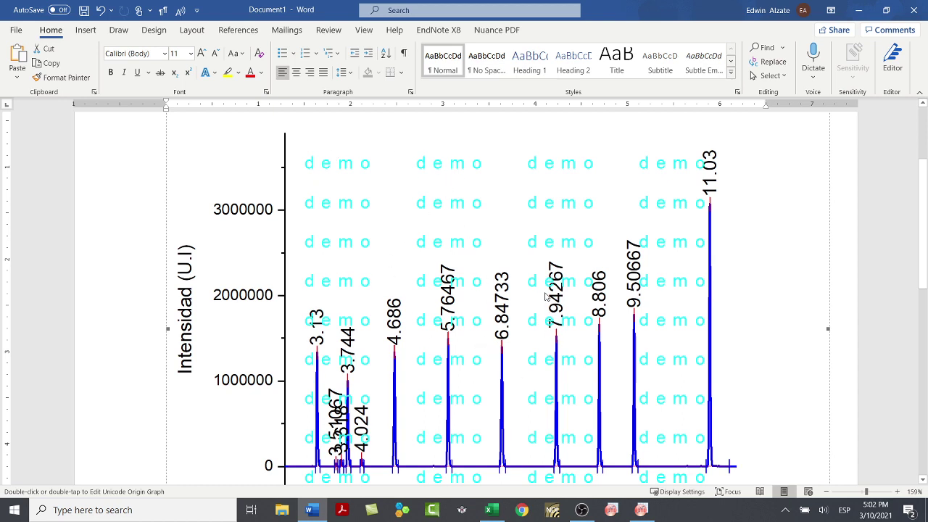
{"action": "scroll", "coordinate": [545, 296], "scroll_direction": "down", "scroll_amount": 1}
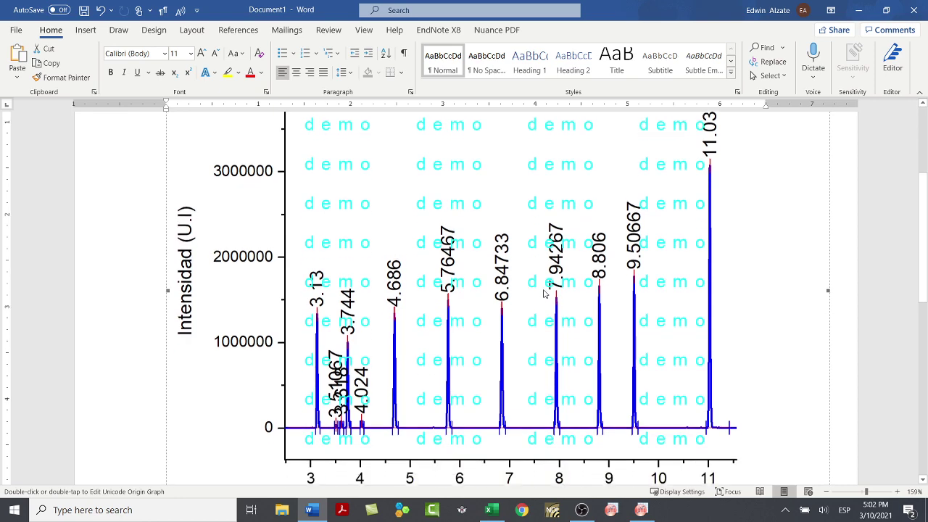
{"action": "left_click", "coordinate": [846, 242]}
{"action": "scroll", "coordinate": [500, 350], "scroll_direction": "up", "scroll_amount": 6}
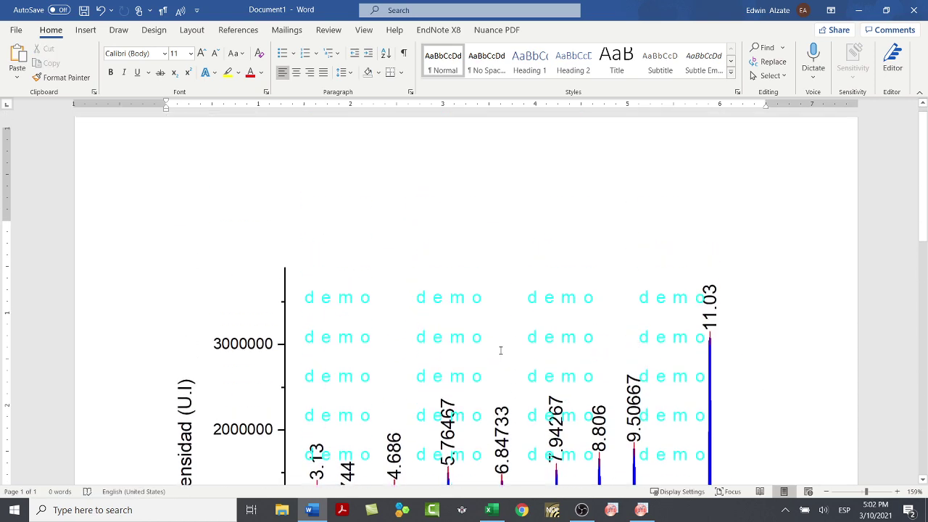
{"action": "left_click", "coordinate": [444, 208]}
{"action": "scroll", "coordinate": [443, 209], "scroll_direction": "down", "scroll_amount": 6}
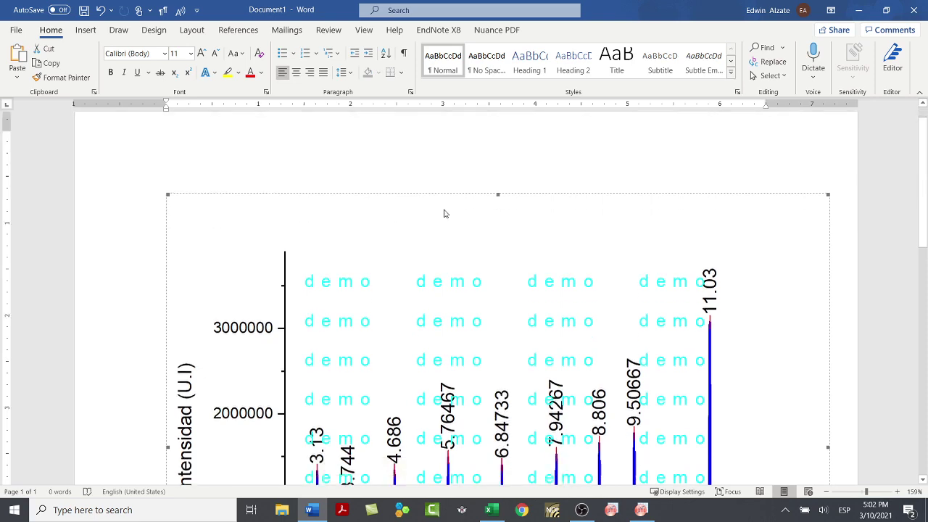
Step: Switch to Origin, deselect the graph layer, and open the Book1 workbook from the project's Folder1
{"action": "left_click", "coordinate": [641, 510]}
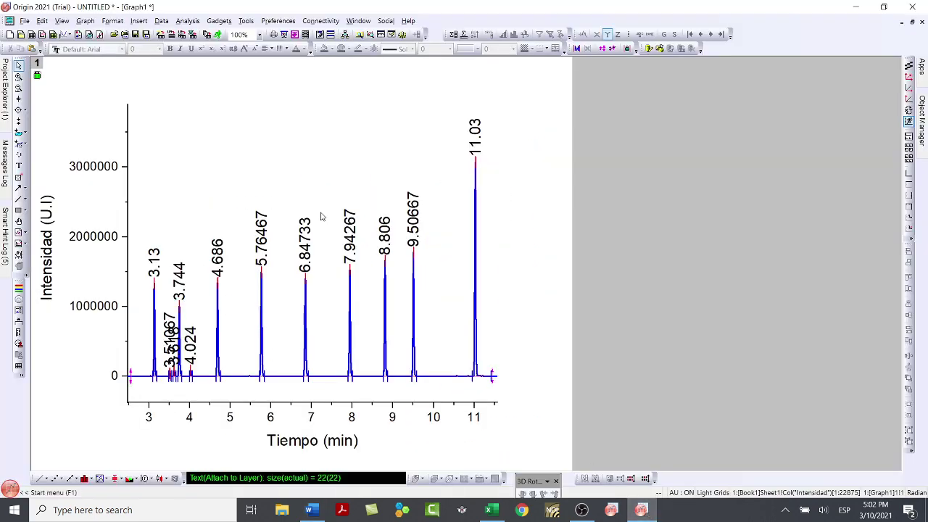
{"action": "left_click", "coordinate": [6, 120]}
{"action": "left_click", "coordinate": [339, 123]}
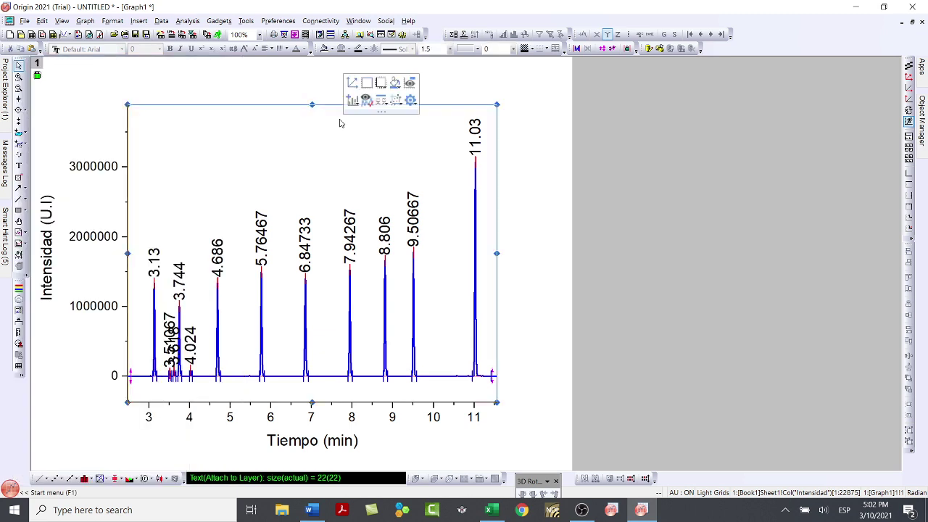
{"action": "left_click", "coordinate": [524, 107]}
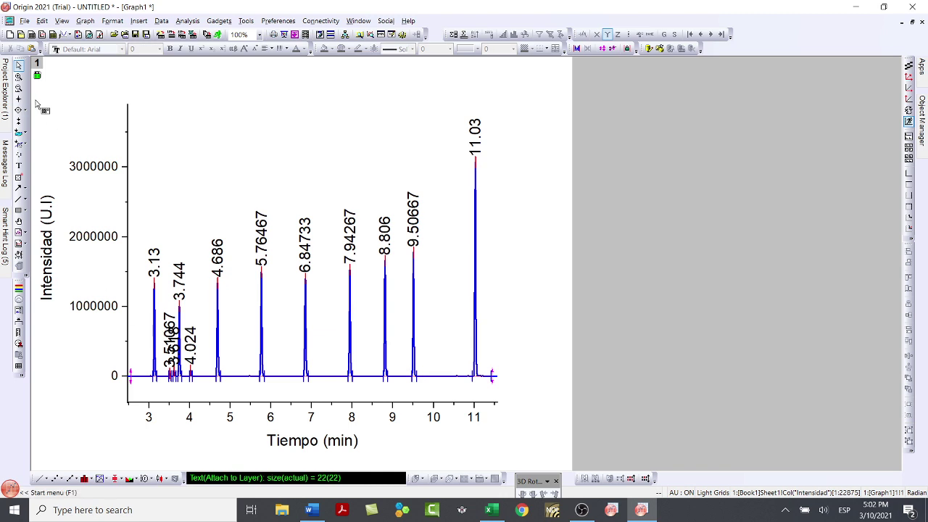
{"action": "left_click", "coordinate": [6, 85]}
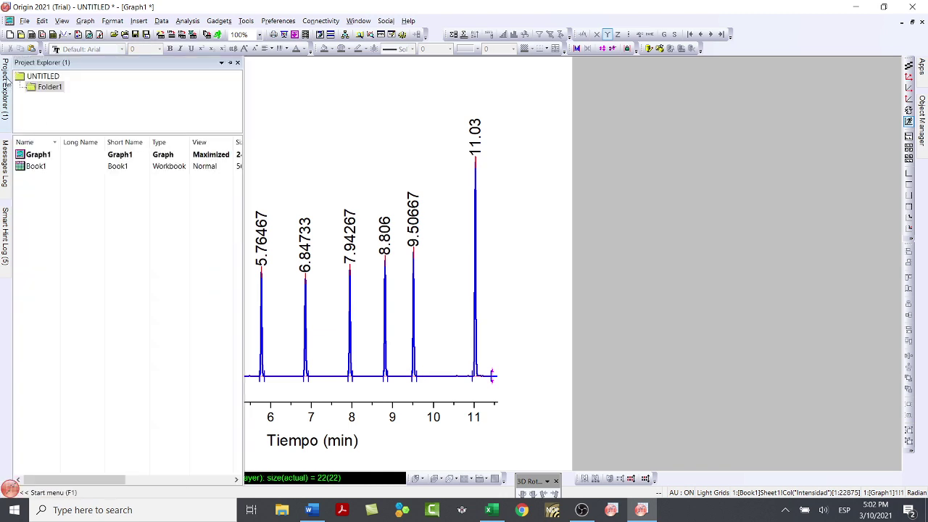
{"action": "left_click", "coordinate": [32, 168]}
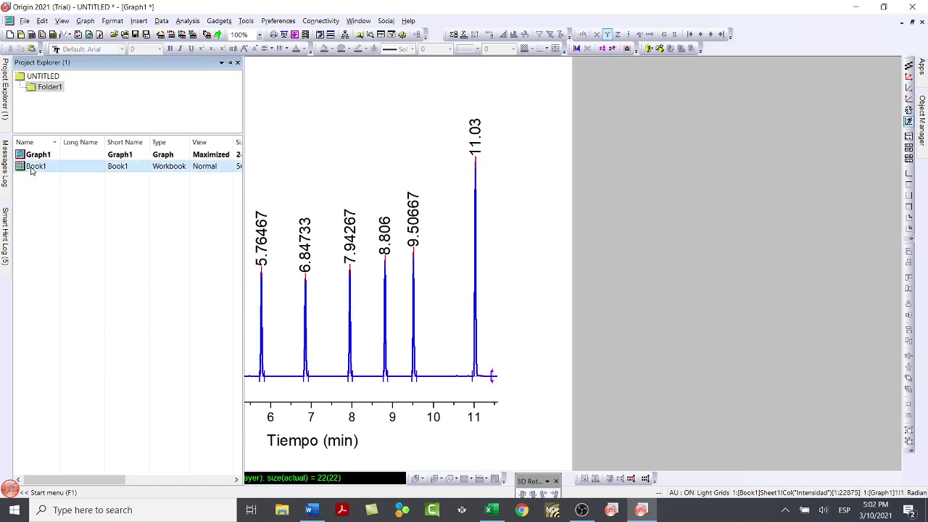
{"action": "double_click", "coordinate": [31, 168]}
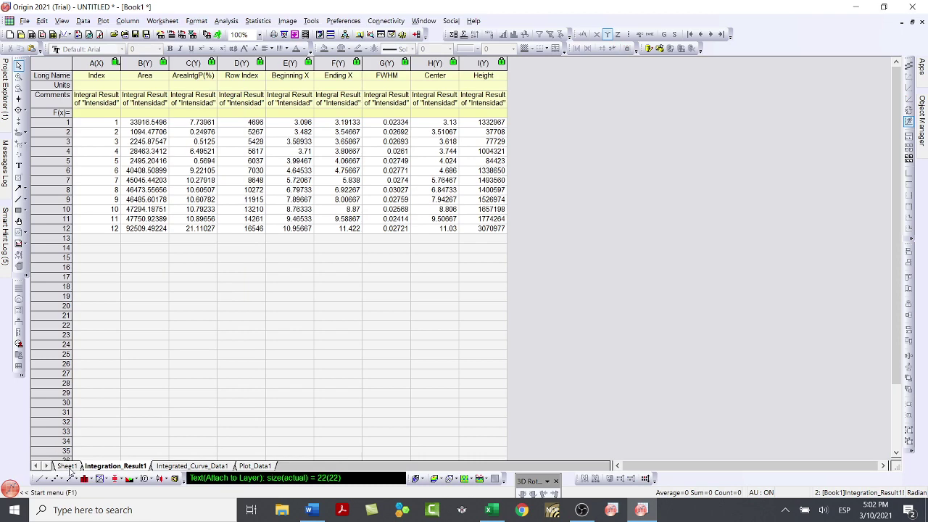
Step: Review the data in Sheet1, Integrated_Curve_Data1 and Plot_Data1, and return to the Integration_Result1 sheet
{"action": "left_click", "coordinate": [67, 465]}
{"action": "left_click", "coordinate": [196, 118]}
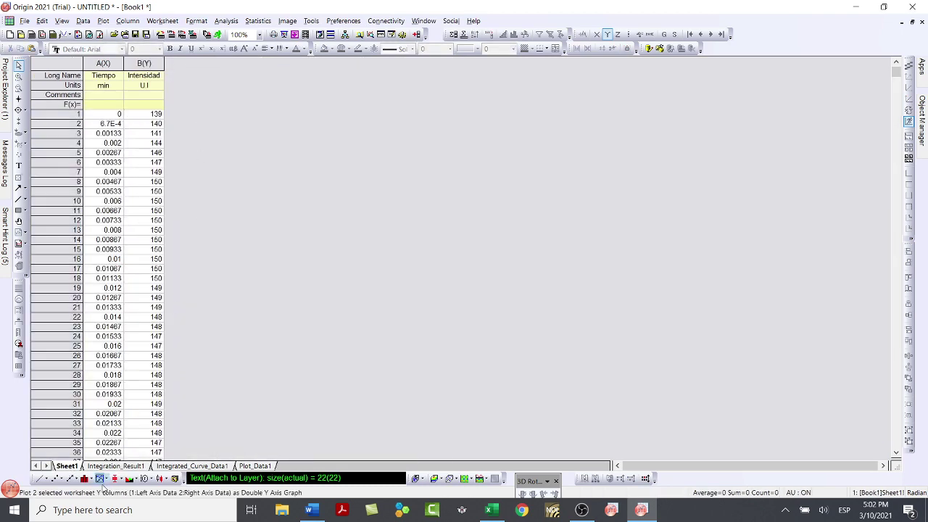
{"action": "left_click", "coordinate": [115, 465]}
{"action": "left_click", "coordinate": [192, 466]}
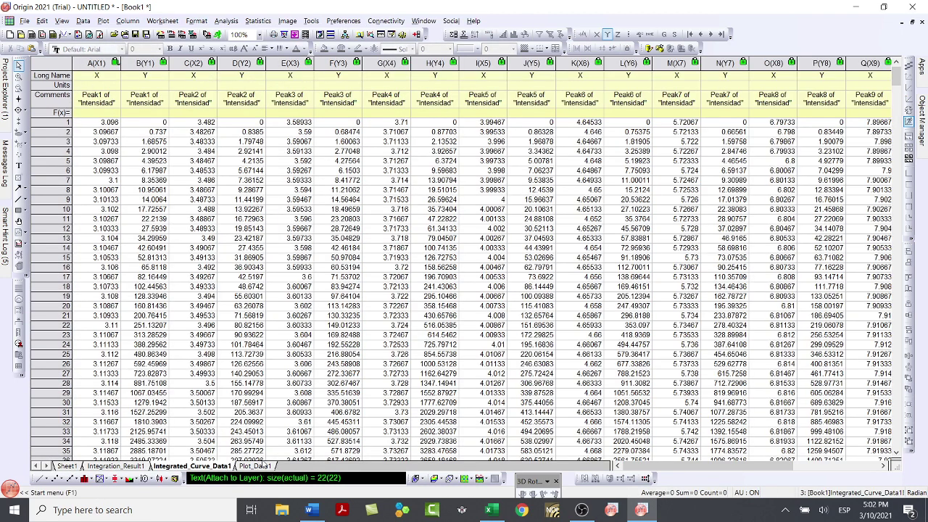
{"action": "left_click", "coordinate": [263, 465]}
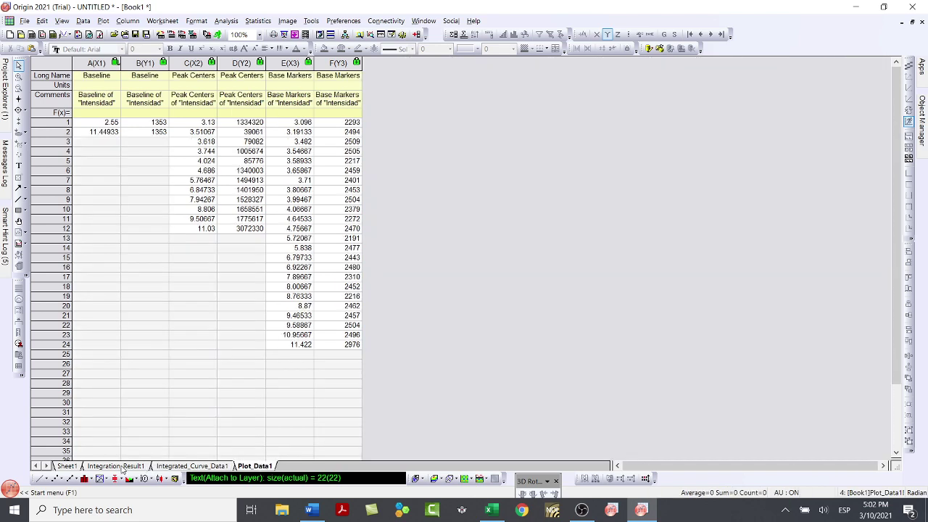
{"action": "left_click", "coordinate": [120, 467]}
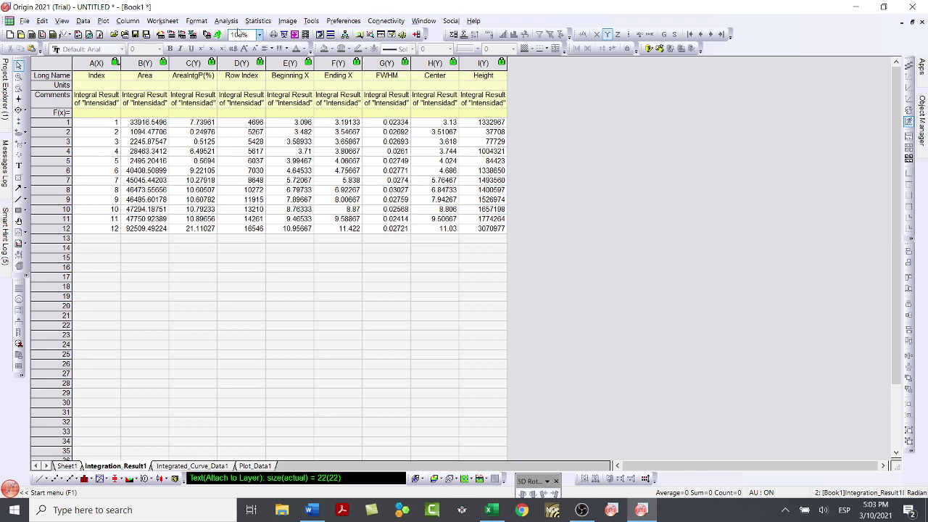
Step: Enlarge the Integration_Result1 sheet view to 164% and select the Index values in rows 1 to 12
{"action": "left_click", "coordinate": [259, 35]}
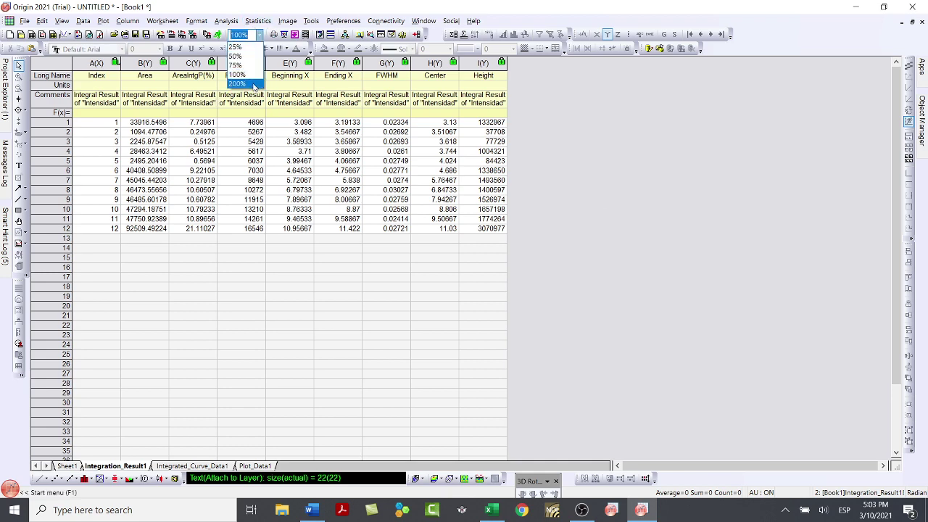
{"action": "left_click", "coordinate": [254, 84]}
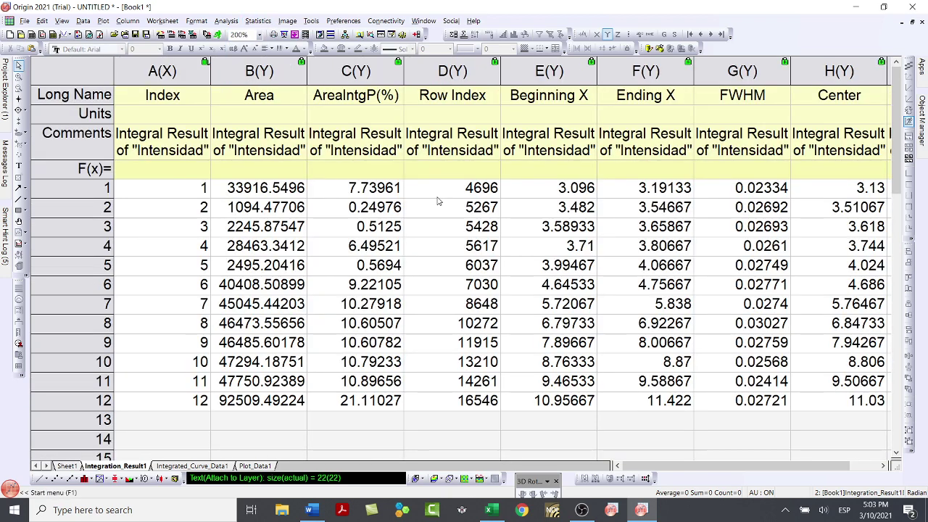
{"action": "scroll", "coordinate": [443, 197], "scroll_direction": "down", "scroll_amount": 2}
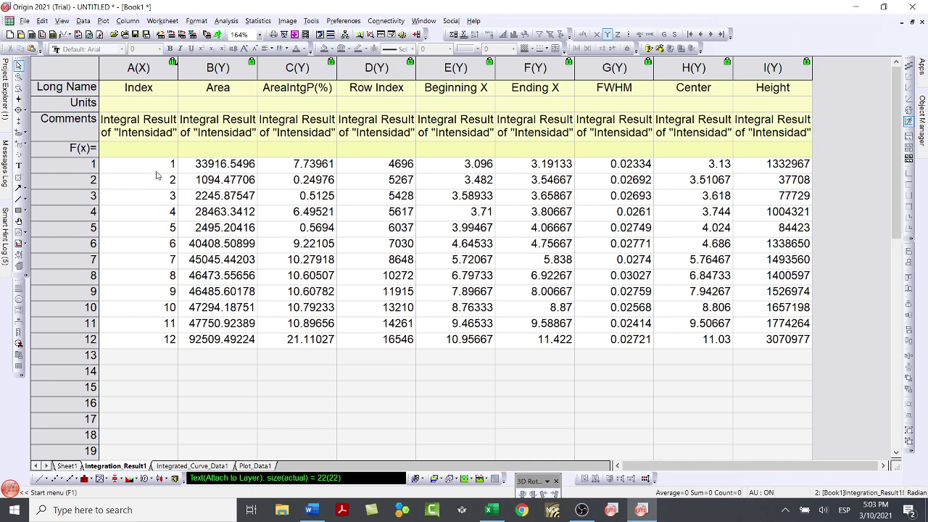
{"action": "left_click_drag", "start_coordinate": [151, 164], "coordinate": [165, 342]}
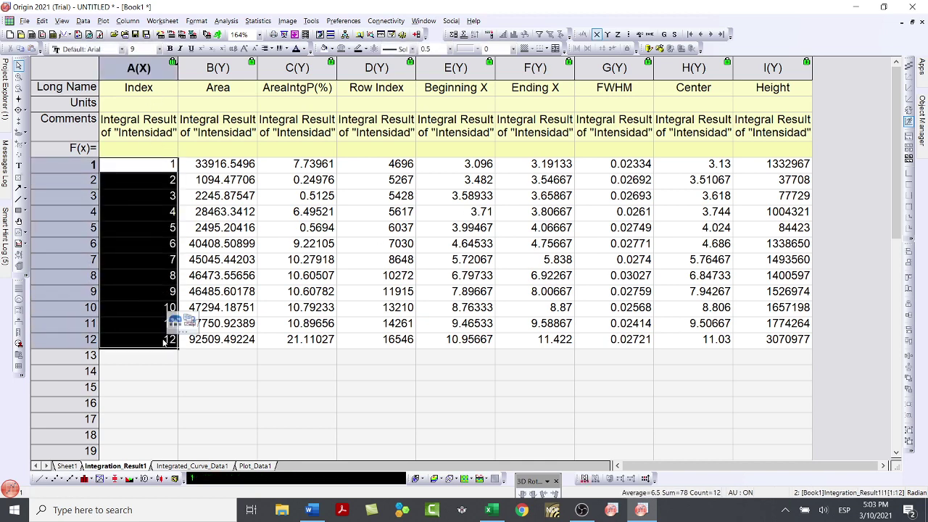
Step: Review the Area and AreaIntgP(%) values of the twelve peaks in the Integration_Result1 sheet, selecting their cells
{"action": "left_click_drag", "start_coordinate": [222, 165], "coordinate": [217, 343]}
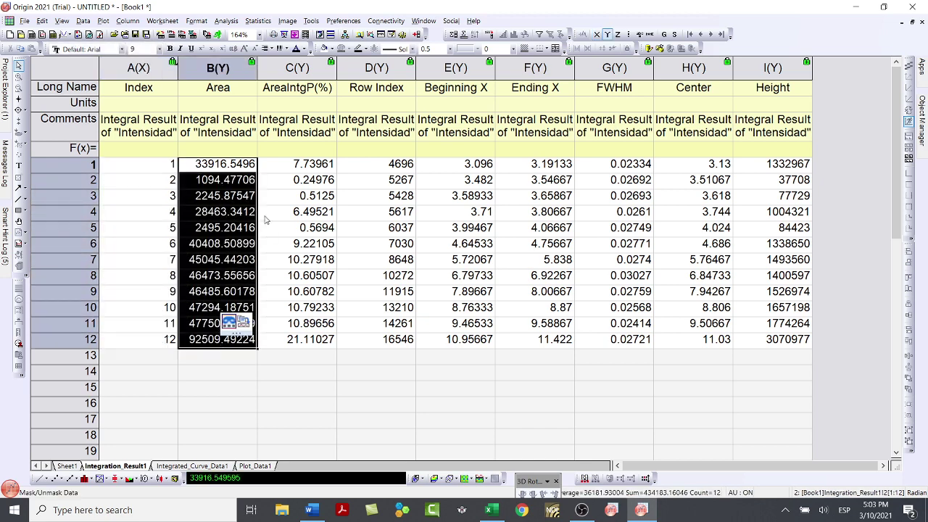
{"action": "left_click_drag", "start_coordinate": [288, 166], "coordinate": [304, 339]}
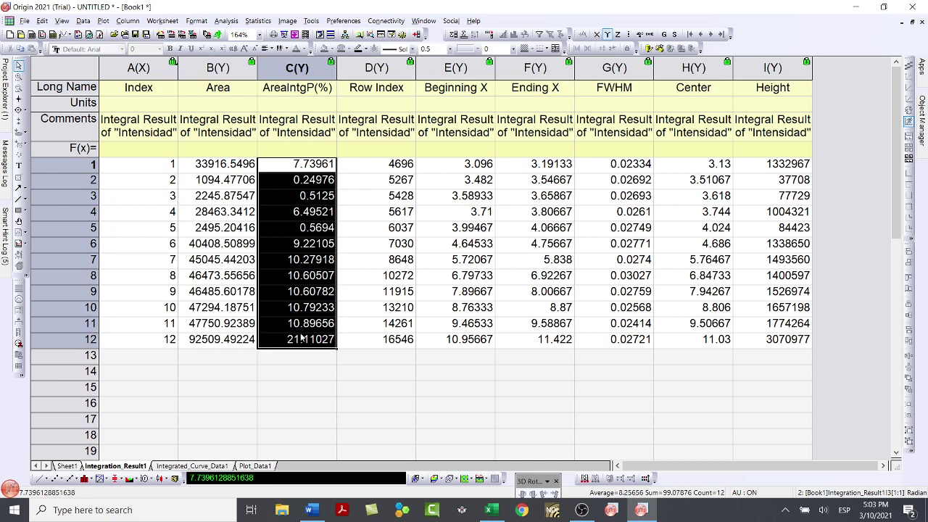
{"action": "left_click", "coordinate": [310, 259]}
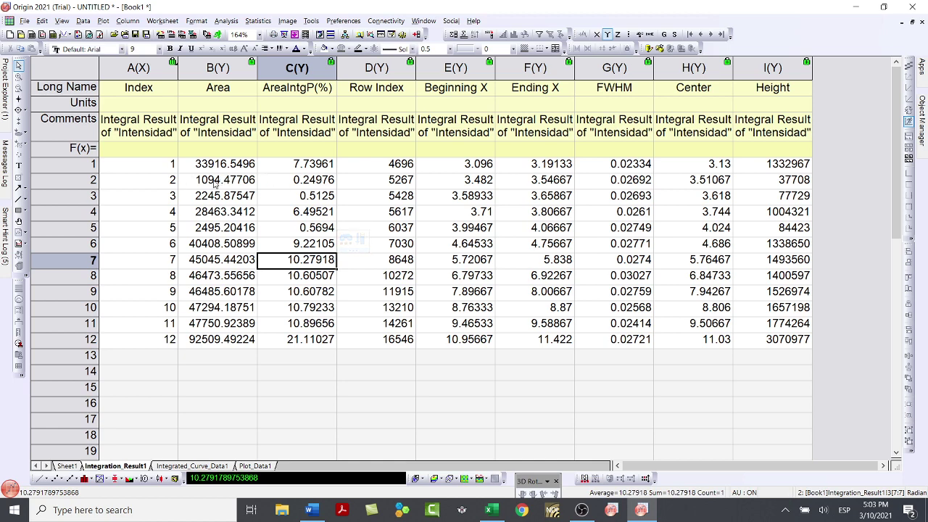
{"action": "left_click_drag", "start_coordinate": [202, 186], "coordinate": [210, 199]}
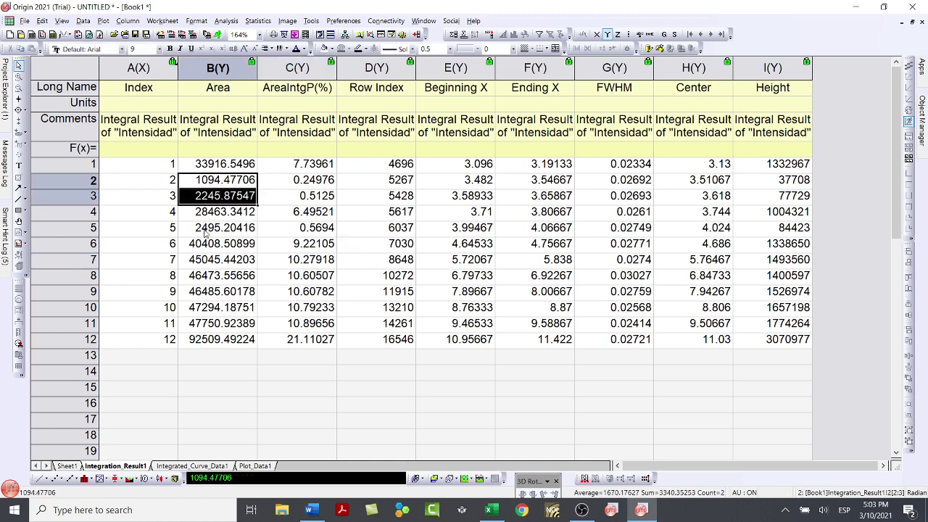
{"action": "left_click", "coordinate": [206, 229]}
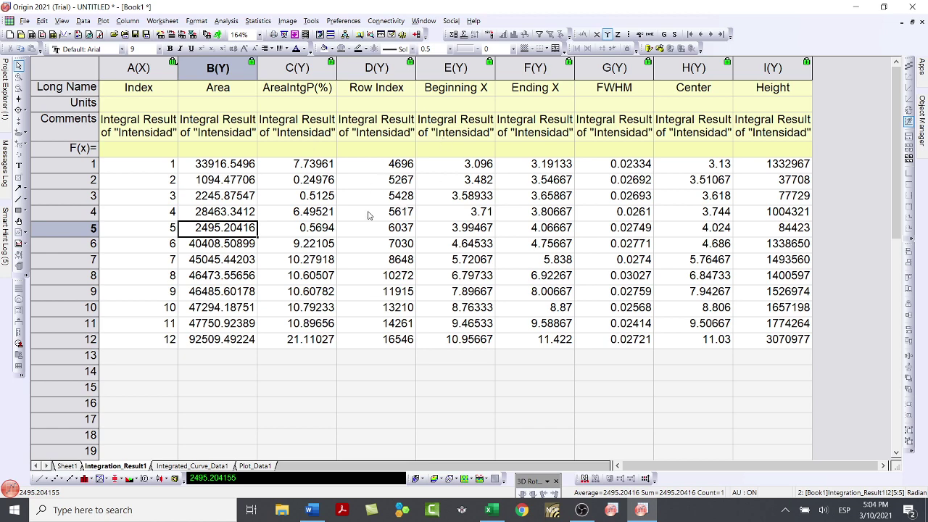
Step: Review the Beginning X, Ending X, Center and Height values of the integrated peaks and clear the selection
{"action": "left_click_drag", "start_coordinate": [473, 168], "coordinate": [463, 323]}
{"action": "left_click", "coordinate": [535, 148]}
{"action": "left_click", "coordinate": [534, 276]}
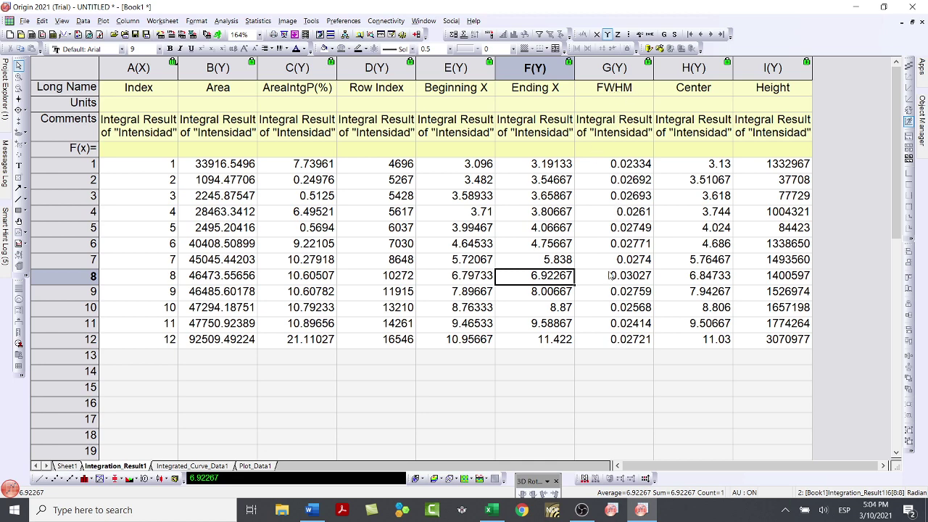
{"action": "left_click_drag", "start_coordinate": [693, 163], "coordinate": [694, 338]}
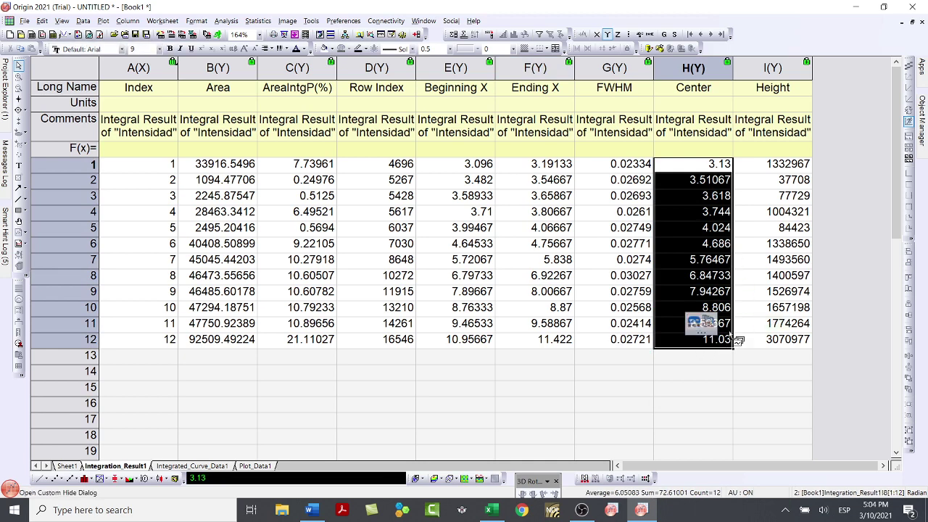
{"action": "left_click_drag", "start_coordinate": [774, 166], "coordinate": [773, 323]}
{"action": "left_click", "coordinate": [772, 372]}
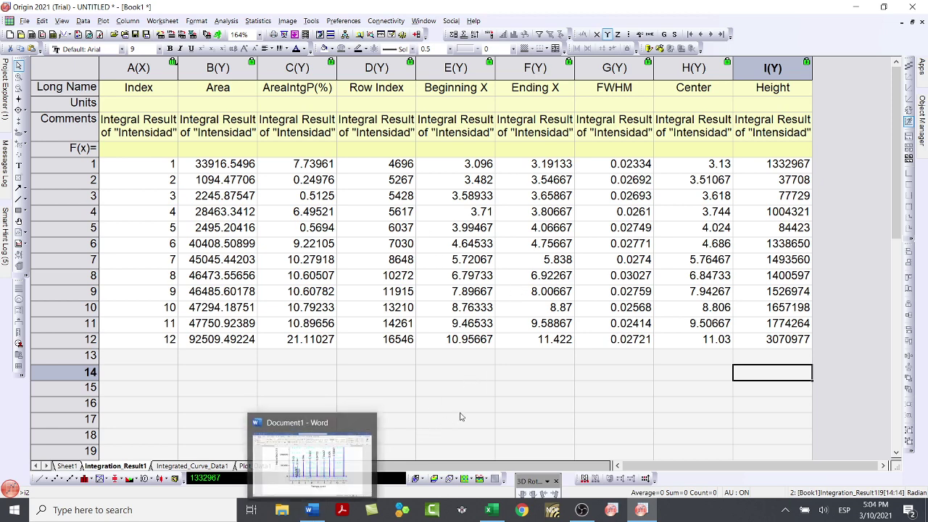
{"action": "left_click", "coordinate": [458, 408]}
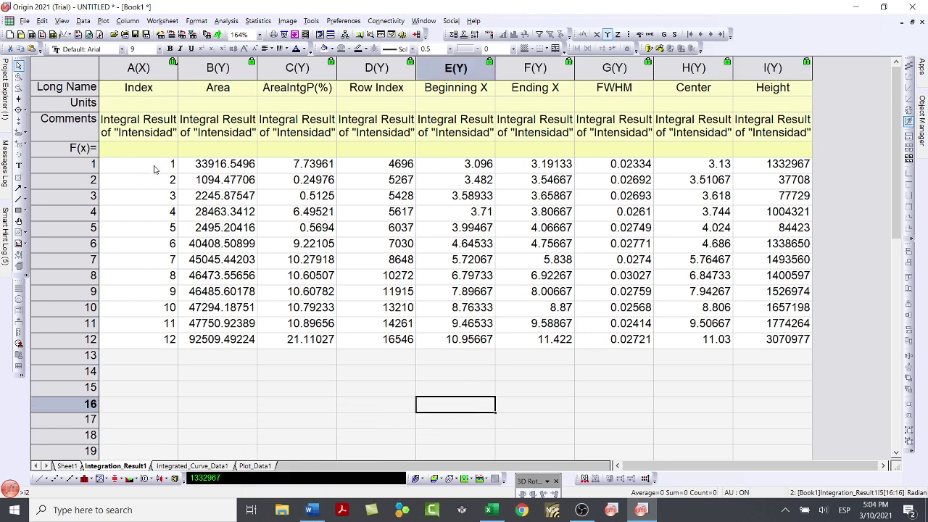
Step: Select the whole integration results table, rows 1 to 12 from Index to Height, and copy it including label rows
{"action": "left_click_drag", "start_coordinate": [154, 170], "coordinate": [766, 341]}
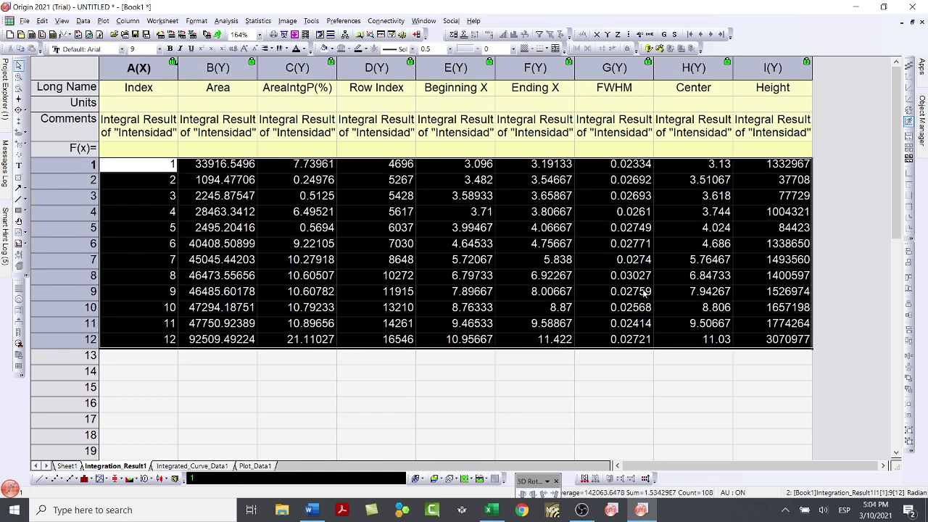
{"action": "right_click", "coordinate": [444, 217]}
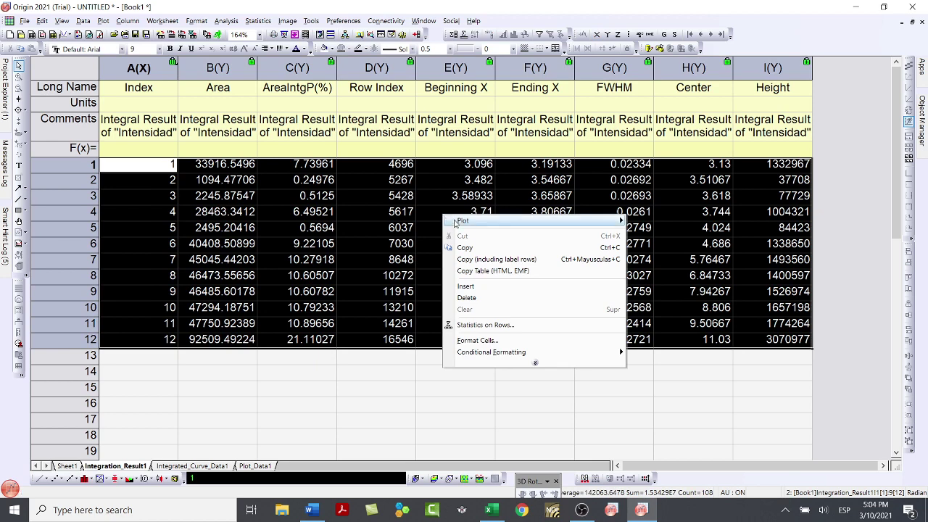
{"action": "left_click", "coordinate": [515, 262]}
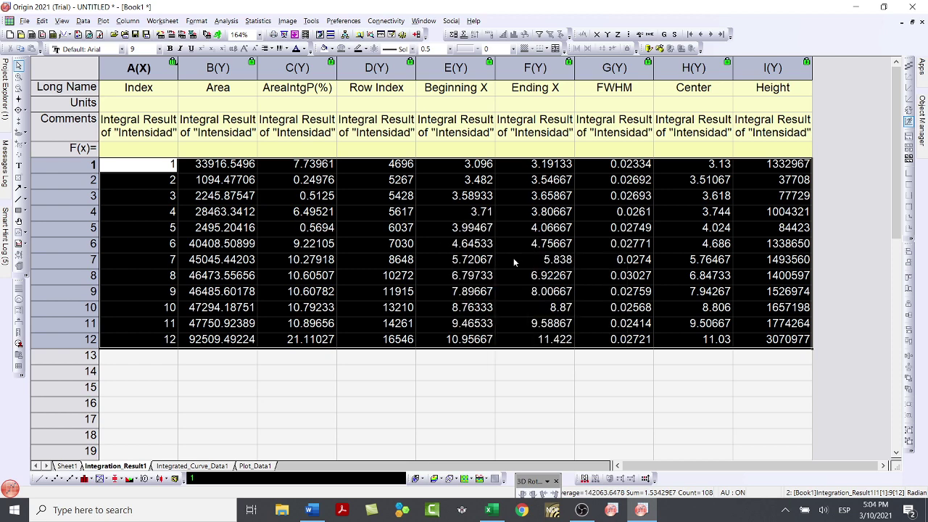
Step: Switch to Excel, try to paste the integration results at cell G6 of Sheet1, and undo the paste
{"action": "left_click", "coordinate": [490, 510]}
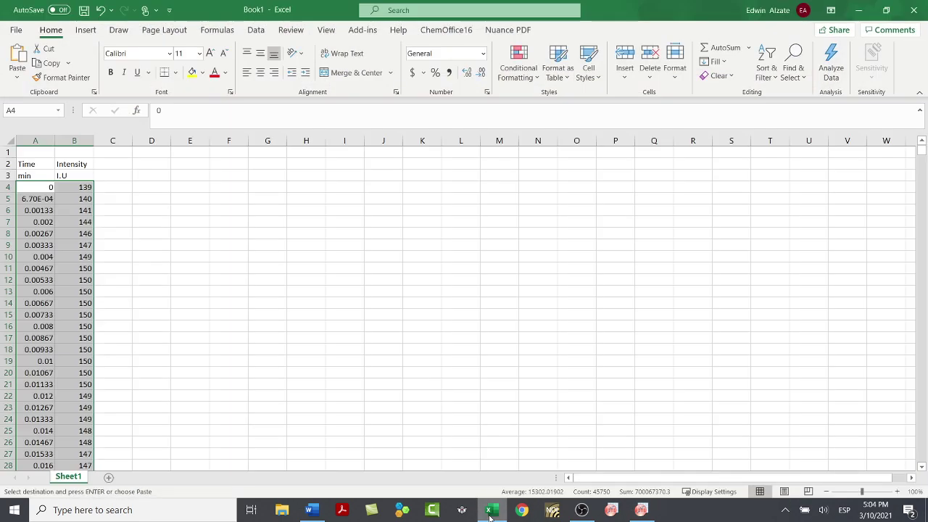
{"action": "left_click", "coordinate": [279, 214]}
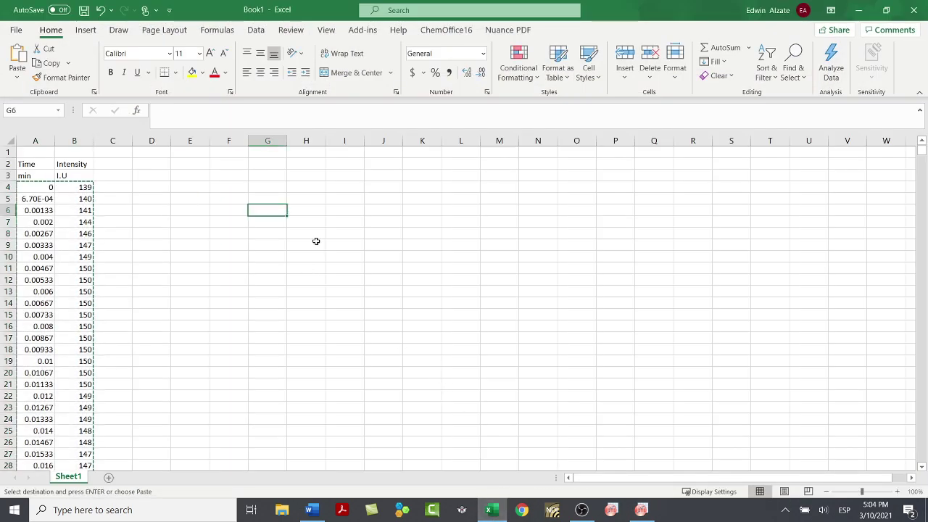
{"action": "right_click", "coordinate": [270, 209]}
{"action": "left_click", "coordinate": [298, 195]}
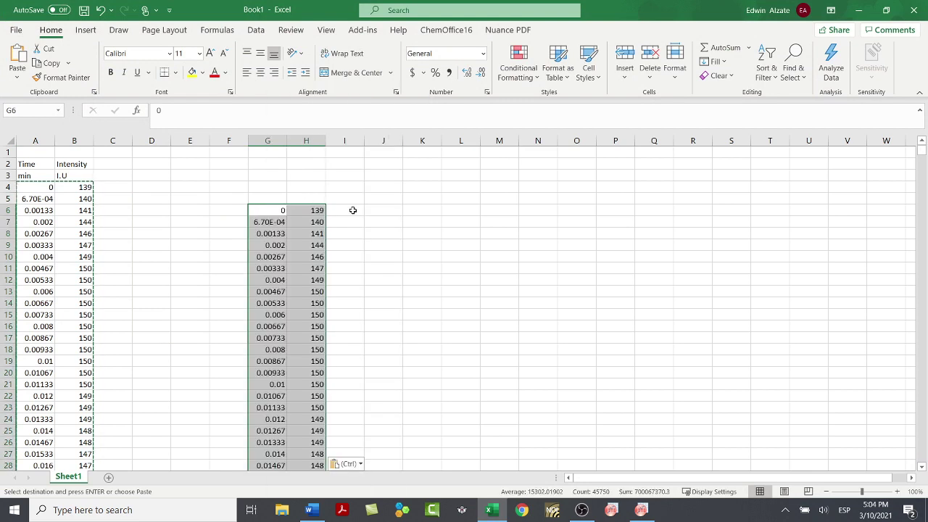
{"action": "key", "text": "ctrl+z"}
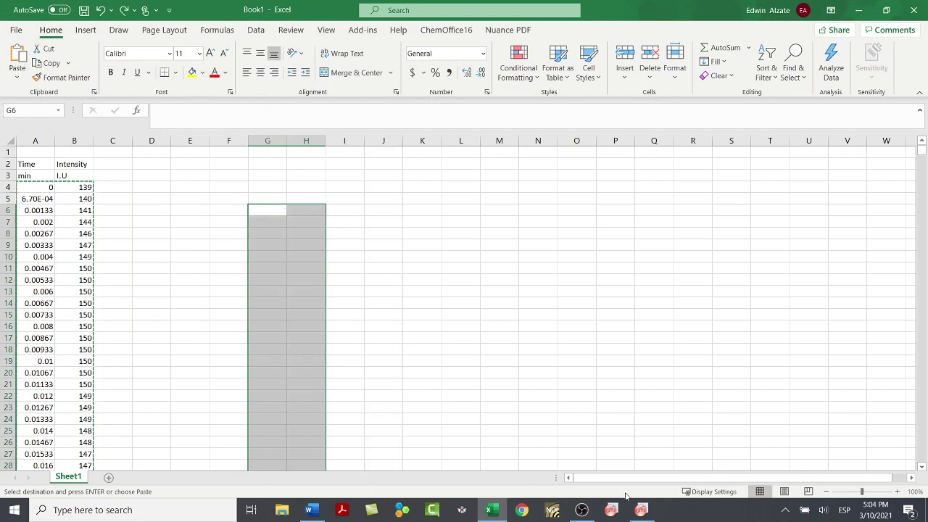
{"action": "left_click", "coordinate": [337, 249]}
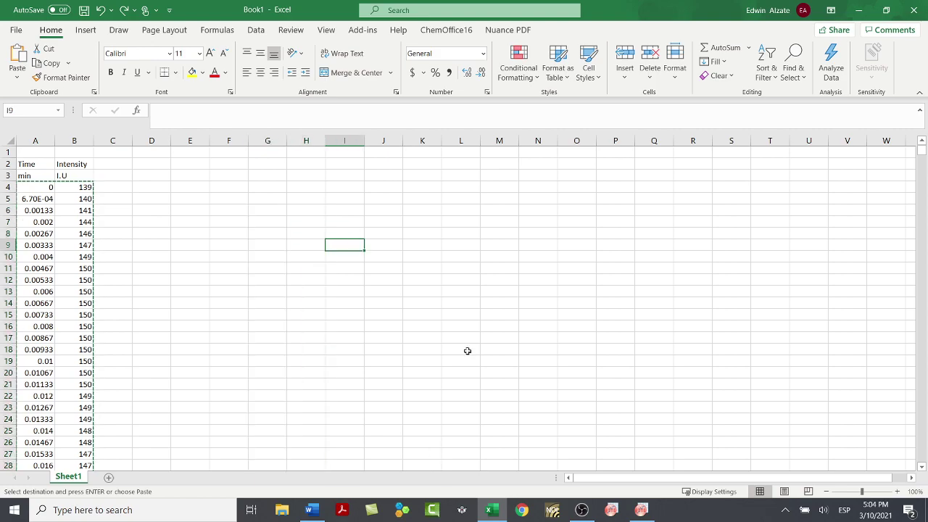
Step: Copy the selected integration results from Origin again including label rows, and paste them into the Excel sheet at cell H8
{"action": "left_click", "coordinate": [652, 507]}
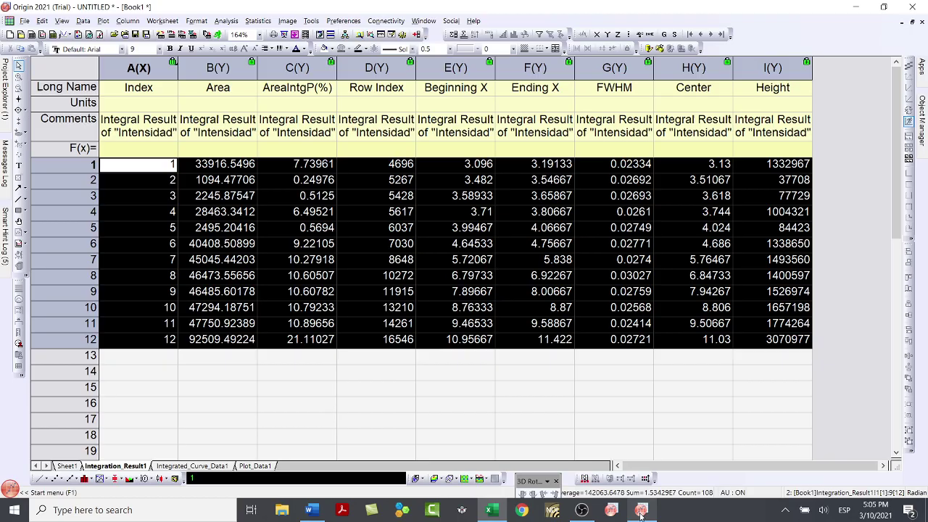
{"action": "right_click", "coordinate": [379, 201]}
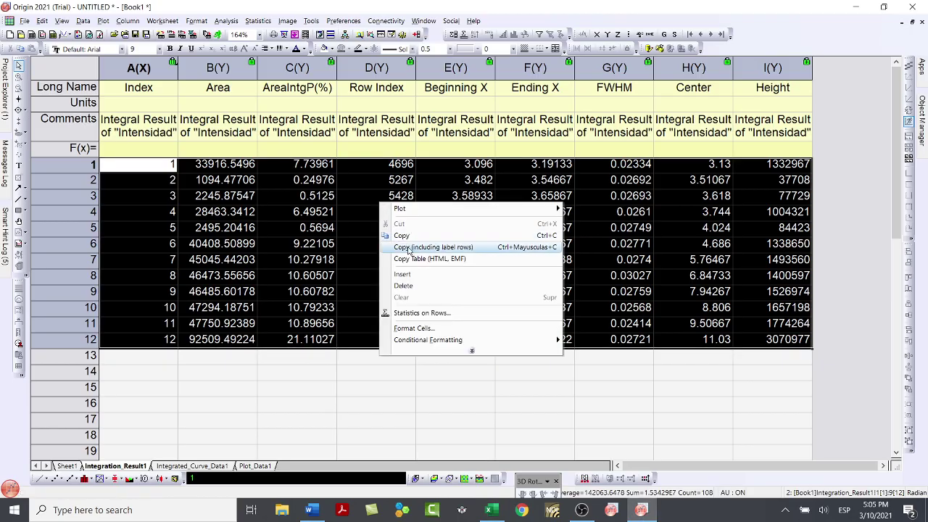
{"action": "left_click", "coordinate": [405, 247]}
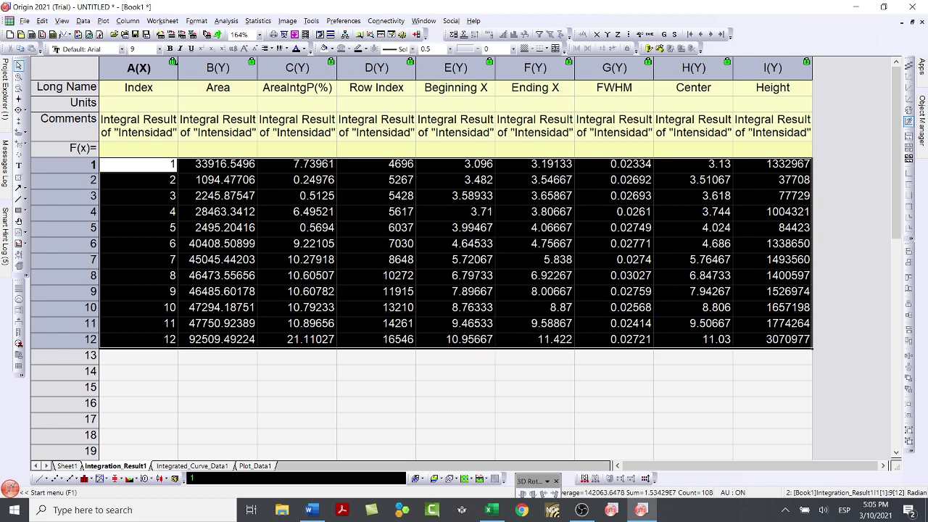
{"action": "left_click", "coordinate": [499, 510]}
{"action": "left_click", "coordinate": [306, 232]}
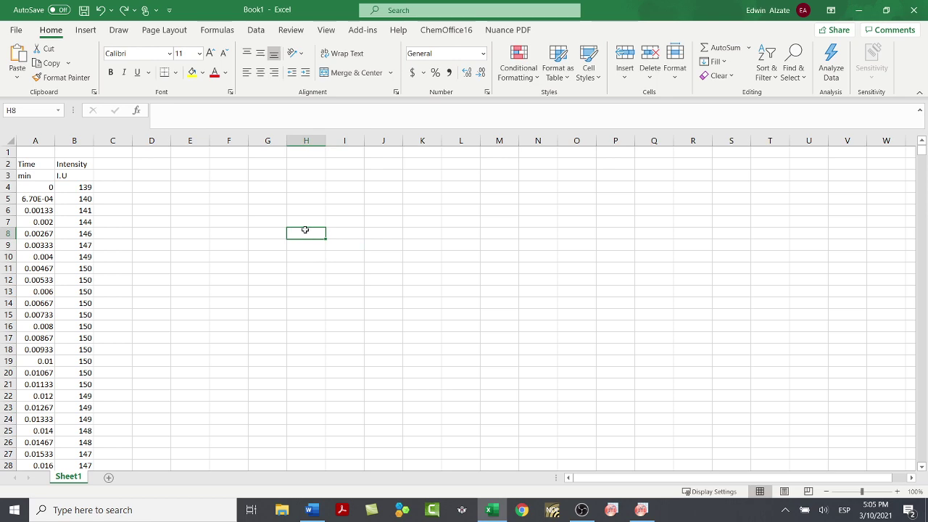
{"action": "right_click", "coordinate": [306, 232]}
{"action": "left_click", "coordinate": [332, 197]}
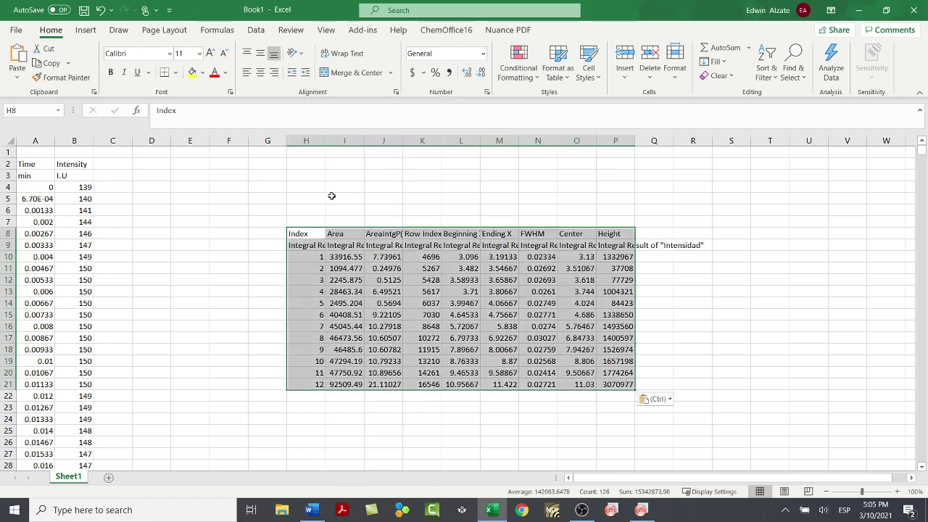
{"action": "left_click", "coordinate": [717, 300]}
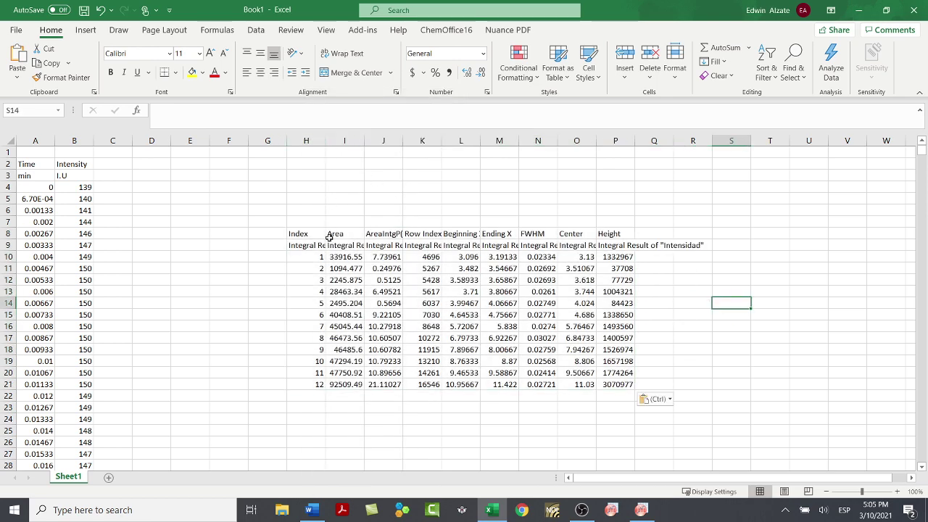
Step: Select the pasted results table and widen columns H to P equally so the values display in full
{"action": "left_click_drag", "start_coordinate": [317, 233], "coordinate": [623, 386]}
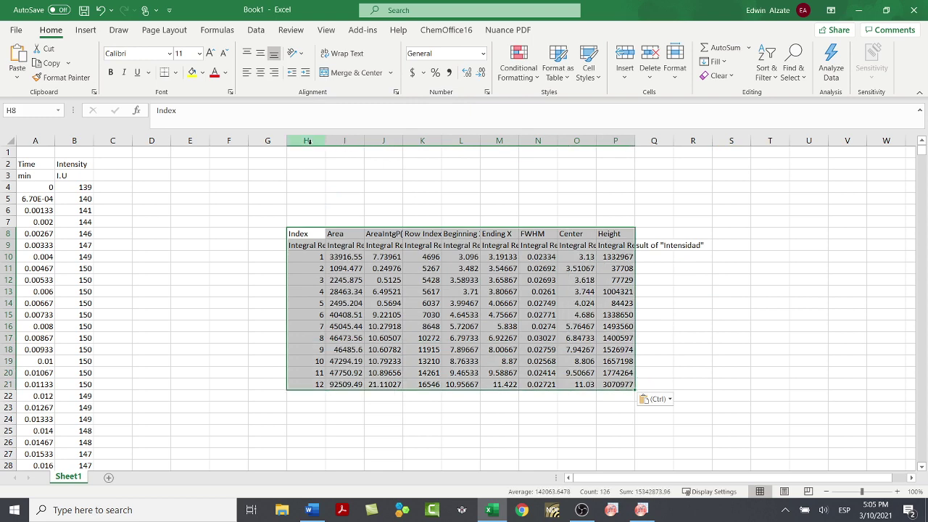
{"action": "left_click_drag", "start_coordinate": [305, 141], "coordinate": [621, 140]}
{"action": "left_click", "coordinate": [652, 267]}
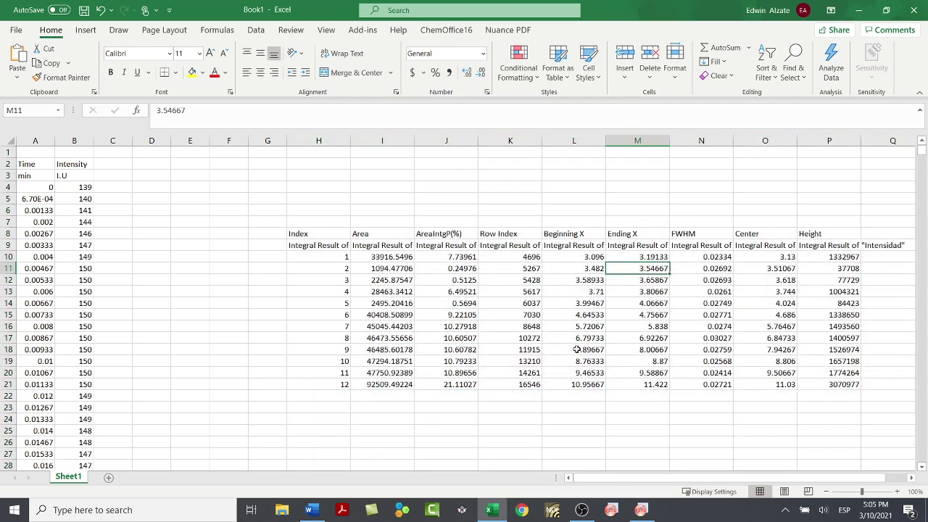
{"action": "scroll", "coordinate": [673, 480], "scroll_direction": "right", "scroll_amount": 1}
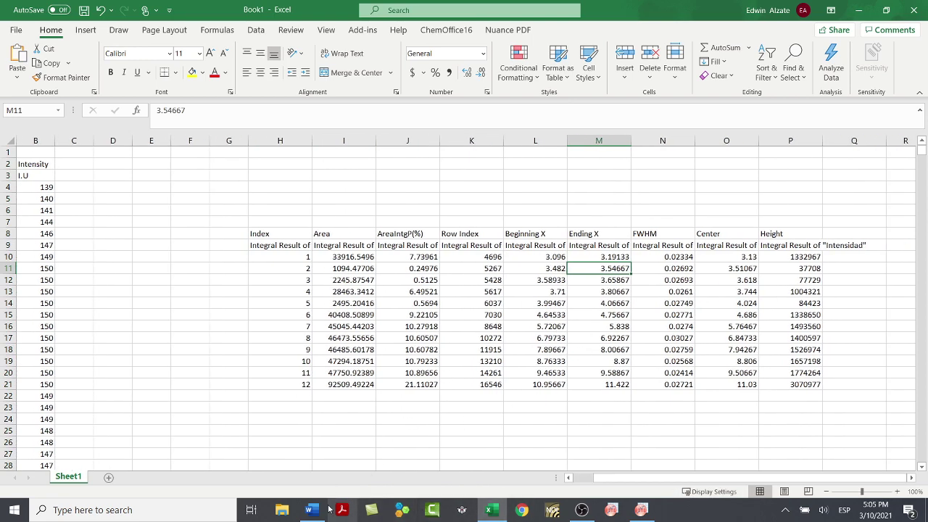
Step: Copy the integration results with label rows from Origin and paste them below the chromatogram in the Word document
{"action": "left_click", "coordinate": [641, 509]}
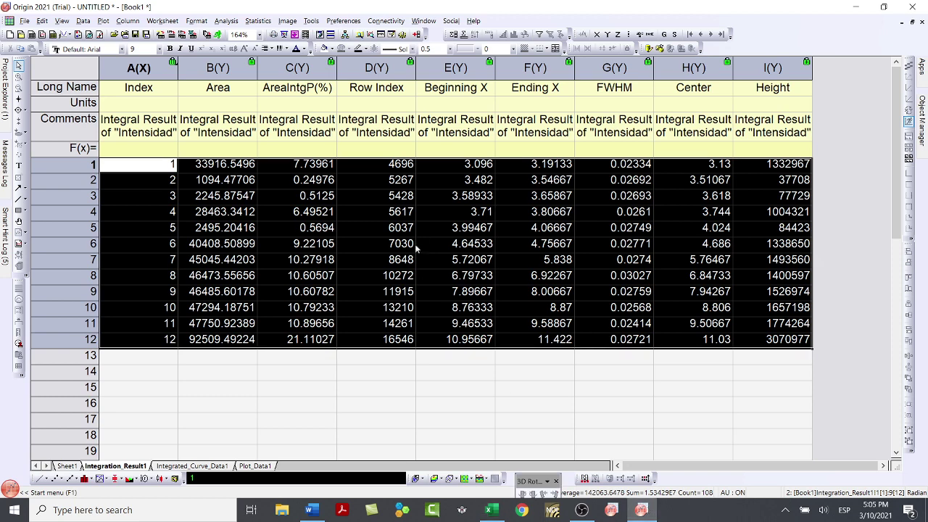
{"action": "right_click", "coordinate": [430, 212]}
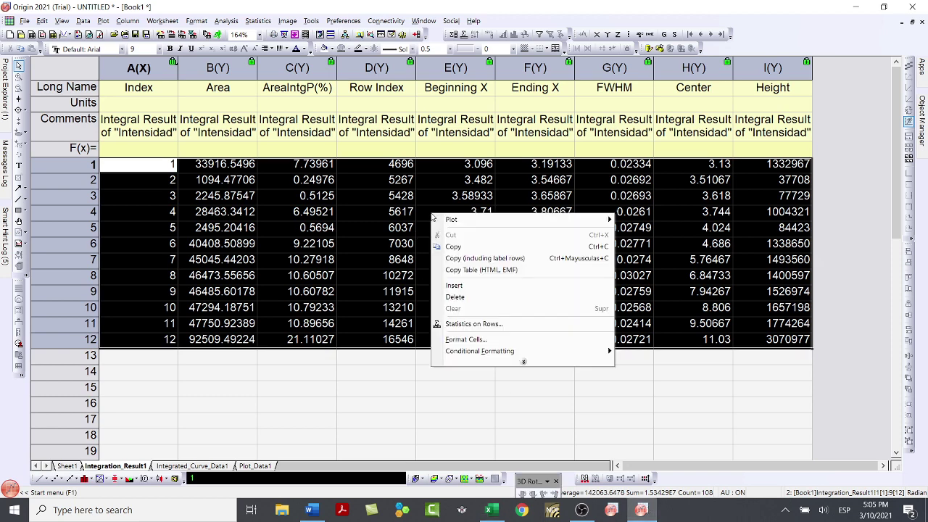
{"action": "left_click", "coordinate": [458, 258]}
{"action": "left_click", "coordinate": [313, 505]}
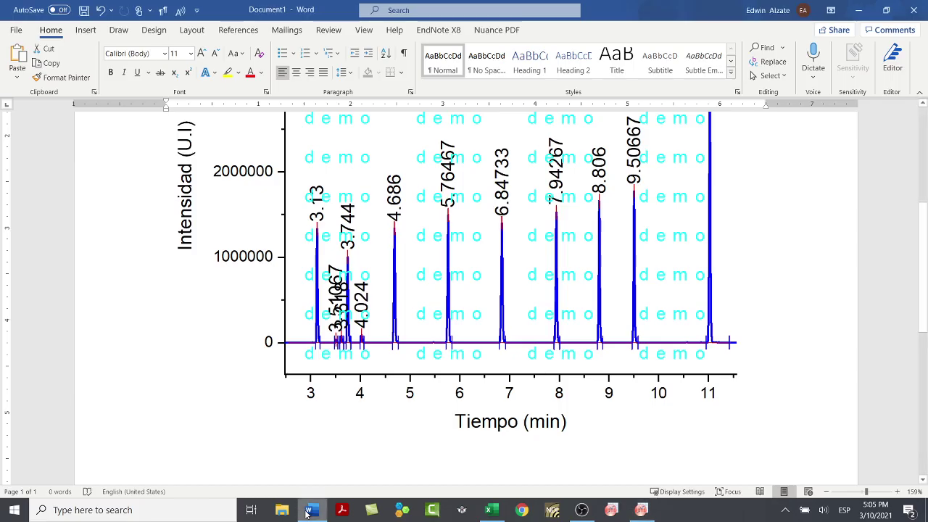
{"action": "scroll", "coordinate": [321, 406], "scroll_direction": "down", "scroll_amount": 6}
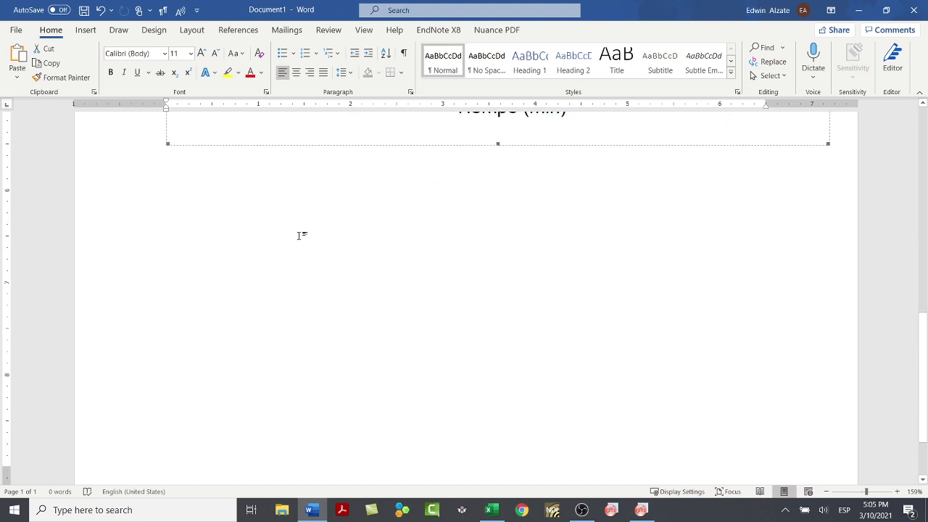
{"action": "left_click", "coordinate": [845, 147]}
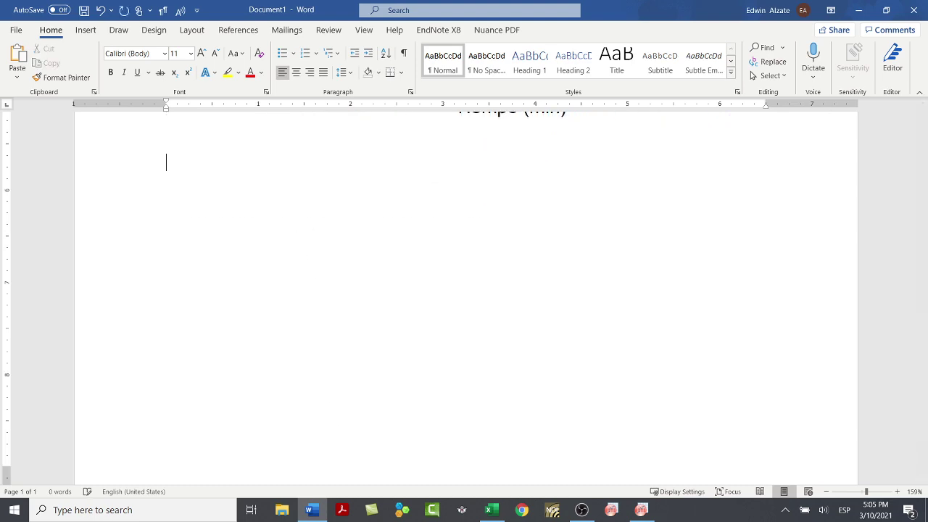
{"action": "key", "text": "ctrl+v"}
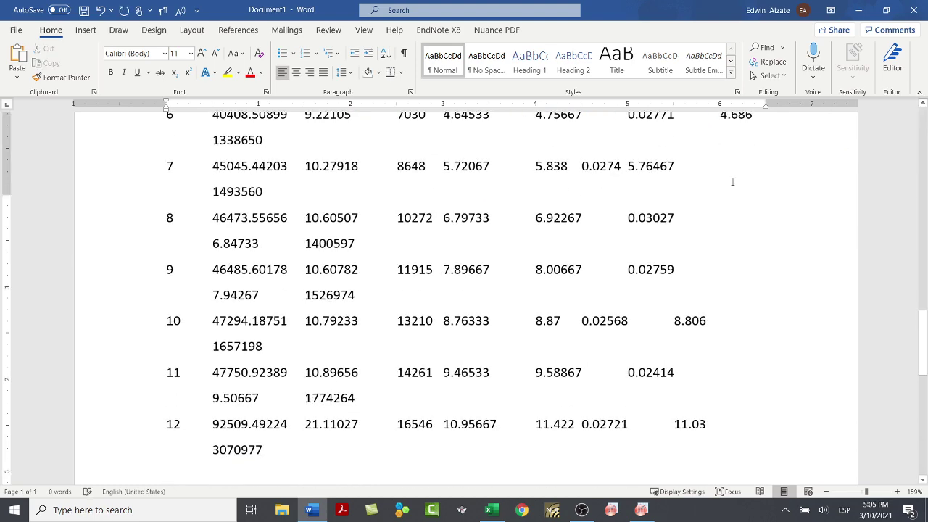
Step: Review the layout of the results pasted in Word and return to the results table in Excel
{"action": "scroll", "coordinate": [732, 182], "scroll_direction": "up", "scroll_amount": 4}
{"action": "scroll", "coordinate": [732, 181], "scroll_direction": "up", "scroll_amount": 2}
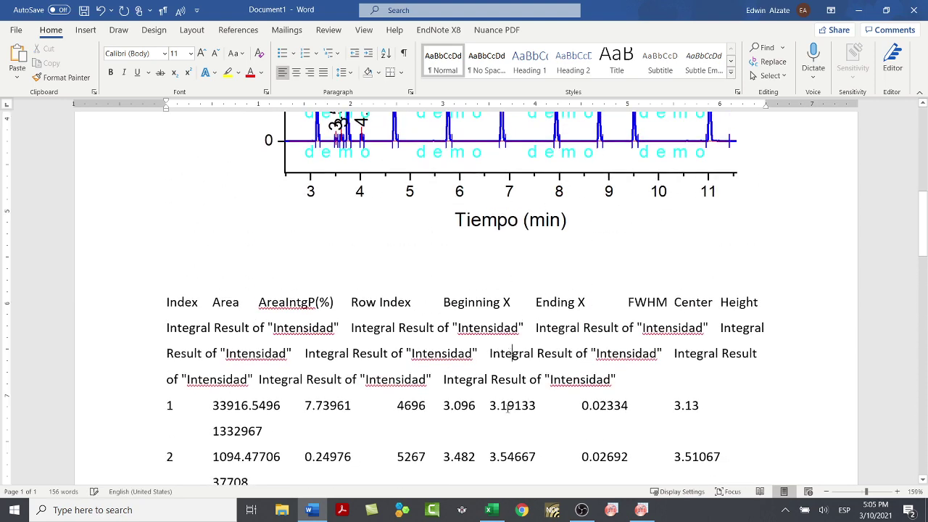
{"action": "scroll", "coordinate": [509, 357], "scroll_direction": "down", "scroll_amount": 1}
{"action": "scroll", "coordinate": [516, 377], "scroll_direction": "down", "scroll_amount": 2}
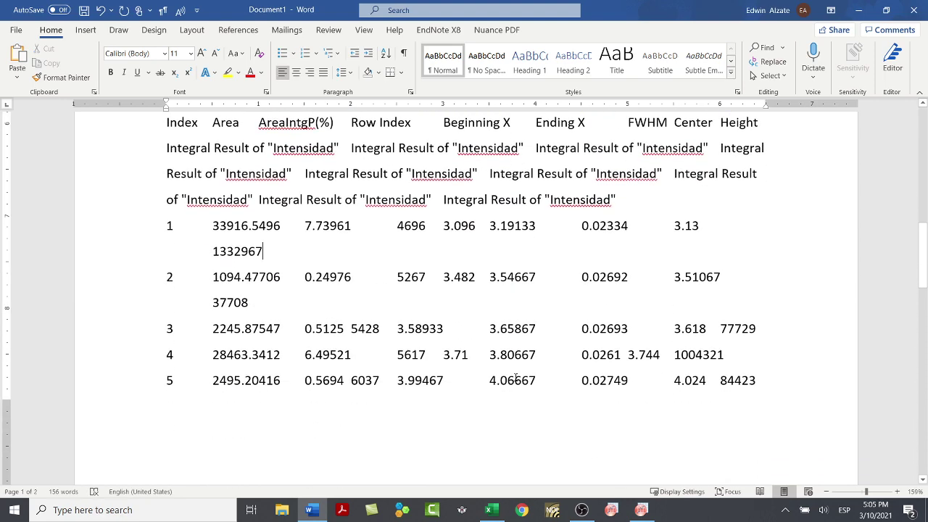
{"action": "scroll", "coordinate": [515, 377], "scroll_direction": "down", "scroll_amount": 2}
{"action": "left_click", "coordinate": [493, 349]}
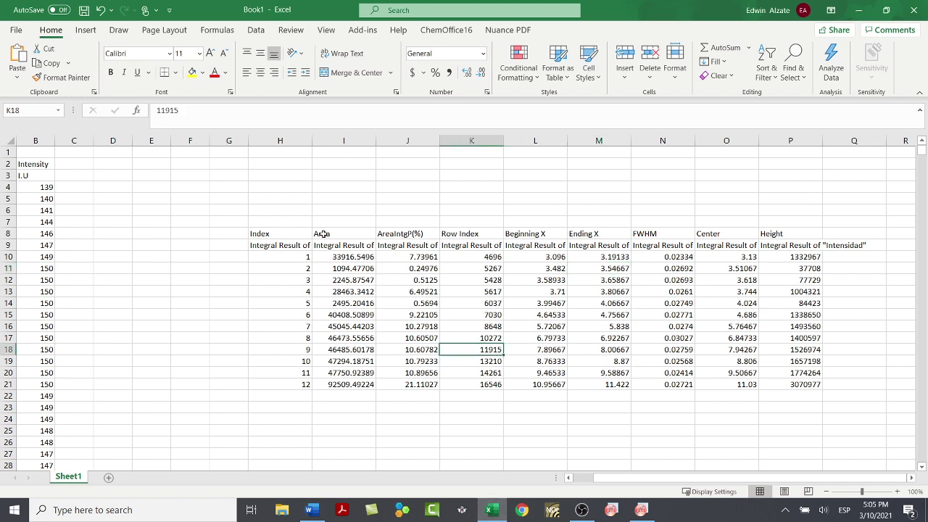
Step: Apply all borders to the integration results table in cells H8 to P21
{"action": "left_click_drag", "start_coordinate": [296, 234], "coordinate": [790, 384]}
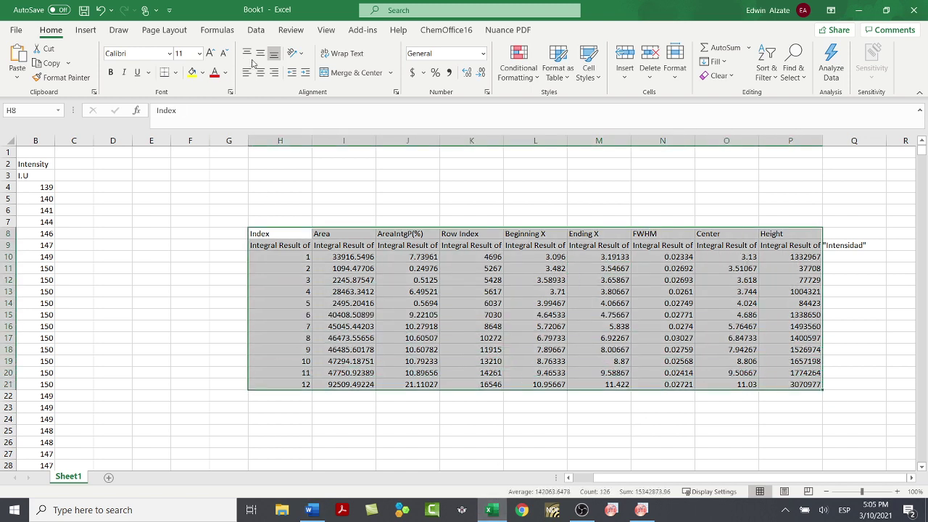
{"action": "left_click", "coordinate": [174, 72]}
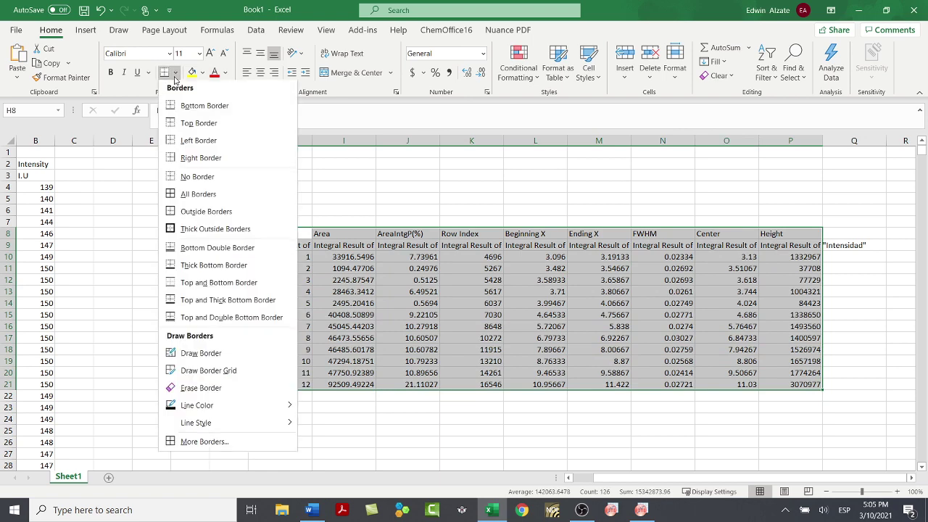
{"action": "left_click", "coordinate": [196, 195]}
Step: Copy the bordered results table from Excel and paste it into the Word document, a few lines below the unformatted results
{"action": "key", "text": "ctrl+c"}
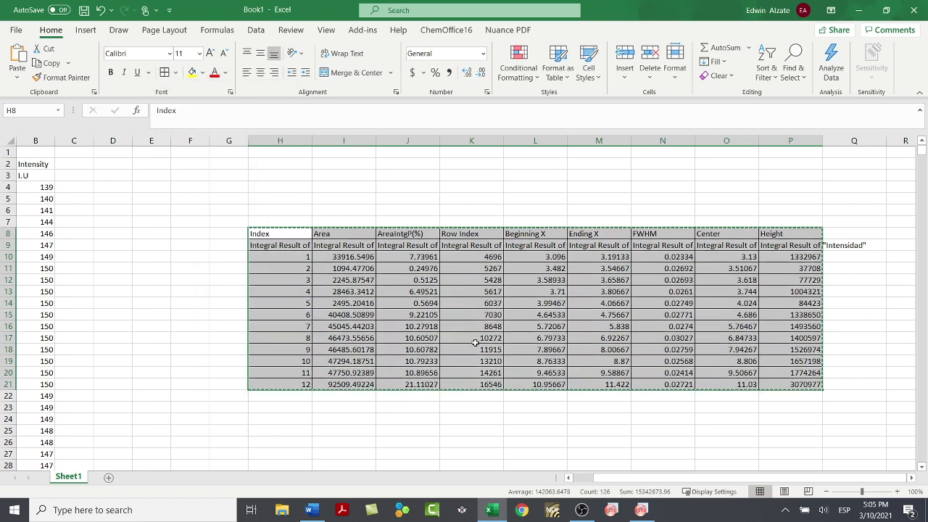
{"action": "left_click", "coordinate": [313, 508]}
{"action": "scroll", "coordinate": [310, 399], "scroll_direction": "down", "scroll_amount": 10}
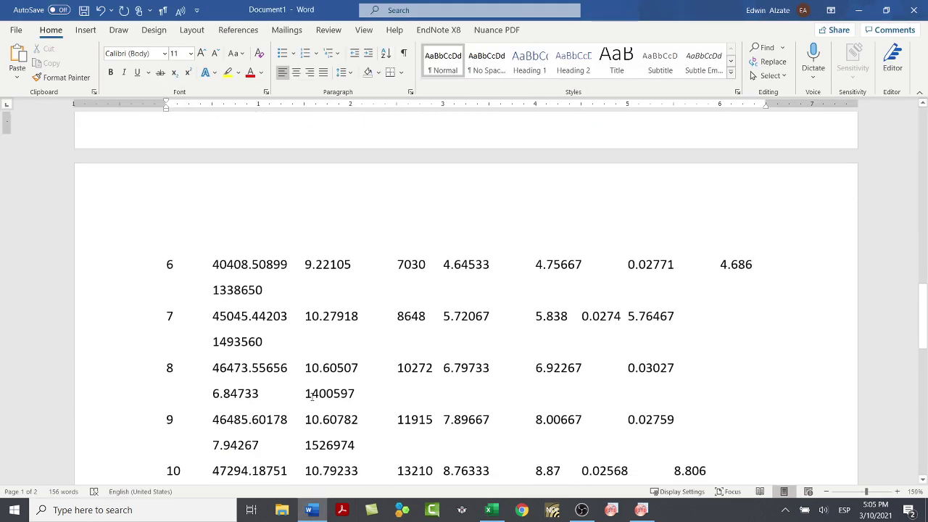
{"action": "left_click", "coordinate": [248, 235]}
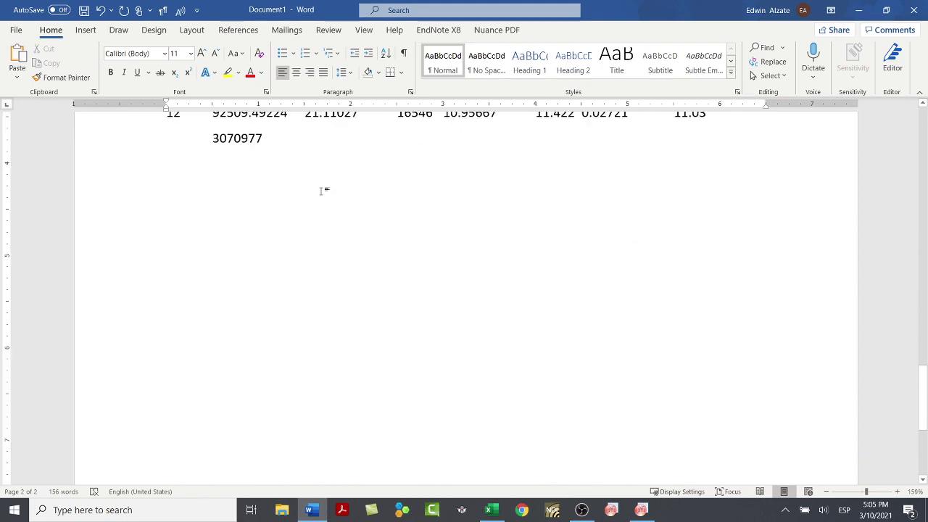
{"action": "key", "text": "Return"}
{"action": "key", "text": "Return"}
{"action": "key", "text": "Return"}
{"action": "key", "text": "ctrl+v"}
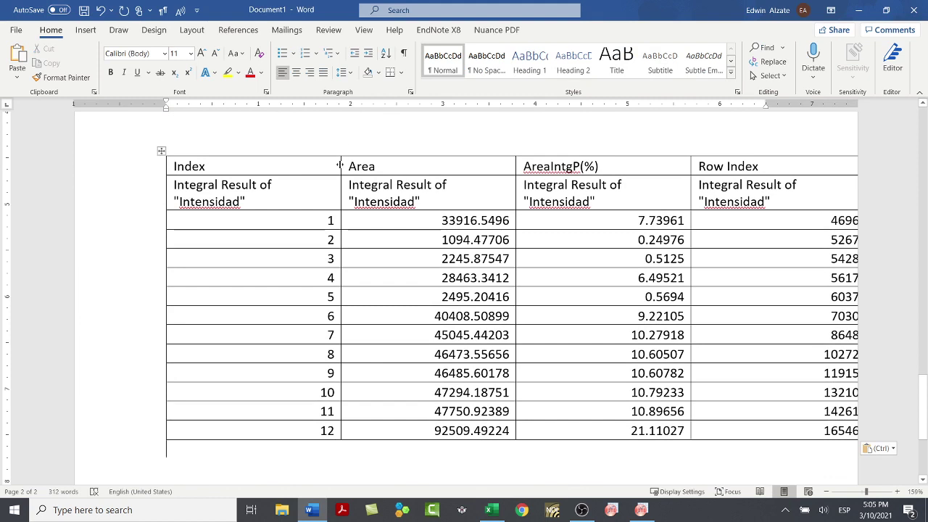
Step: Narrow the Index, Area and AreaIntgP(%) columns of the pasted Word table to fit their contents
{"action": "left_click_drag", "start_coordinate": [316, 176], "coordinate": [229, 194]}
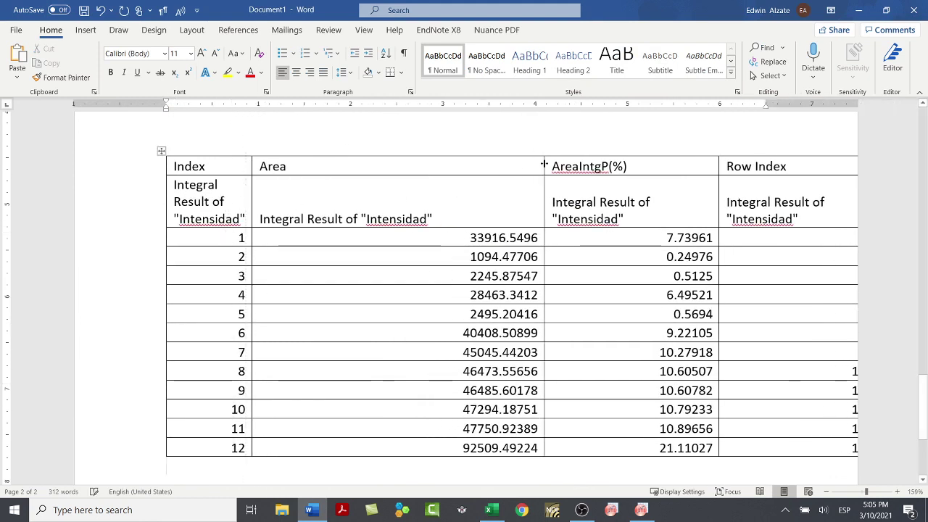
{"action": "left_click_drag", "start_coordinate": [544, 164], "coordinate": [341, 195]}
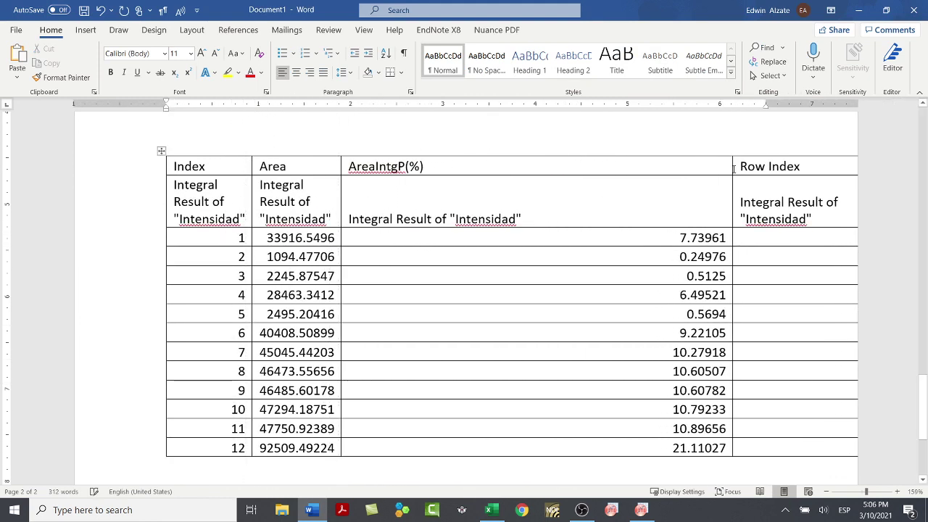
{"action": "left_click_drag", "start_coordinate": [662, 187], "coordinate": [431, 215]}
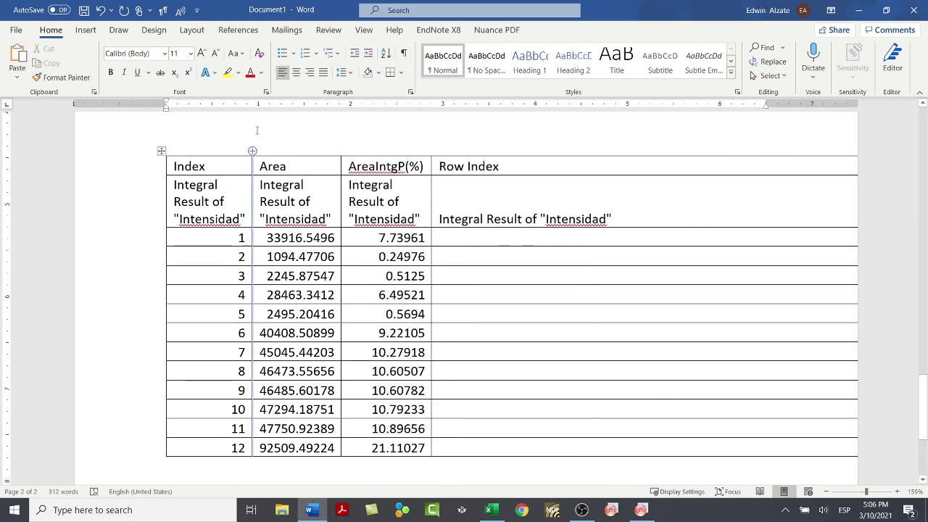
Step: Switch to Excel and delete columns J to M, holding AreaIntgP(%), Row Index, Beginning X and Ending X
{"action": "left_click", "coordinate": [490, 510]}
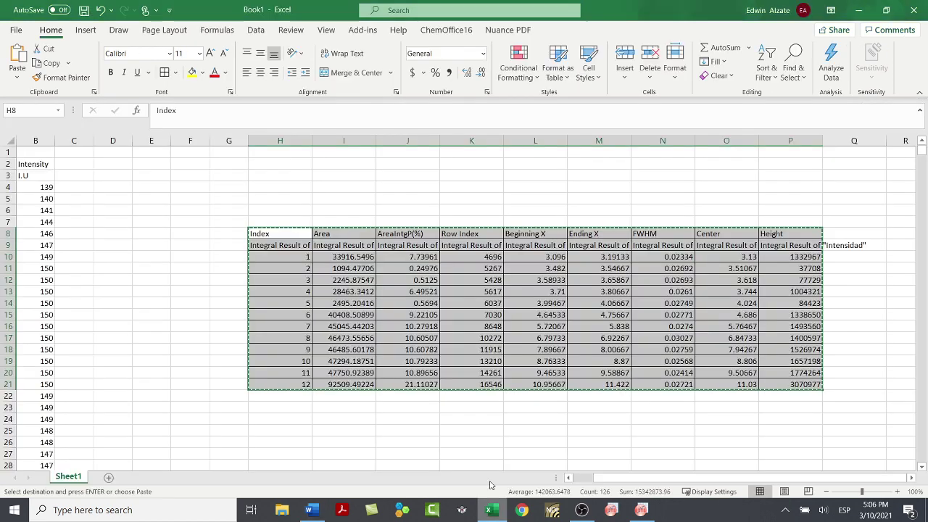
{"action": "left_click", "coordinate": [534, 326]}
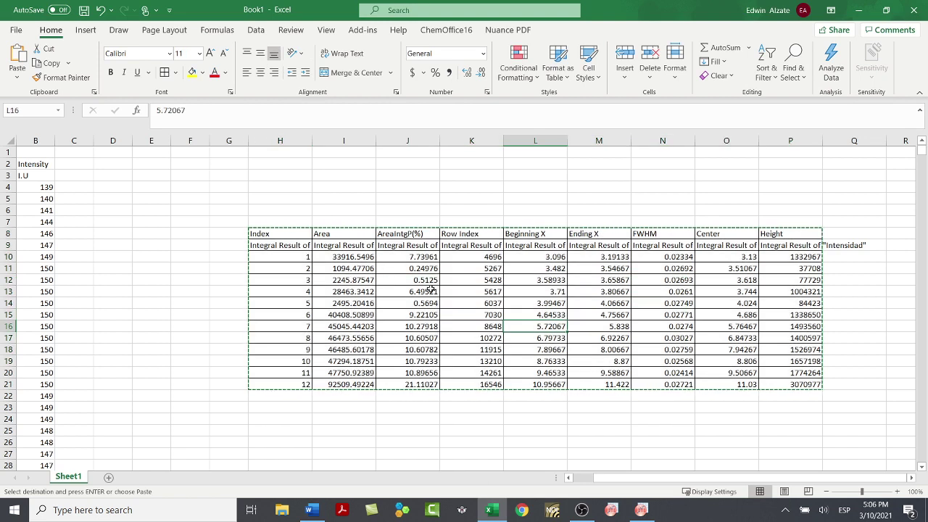
{"action": "key", "text": "Escape"}
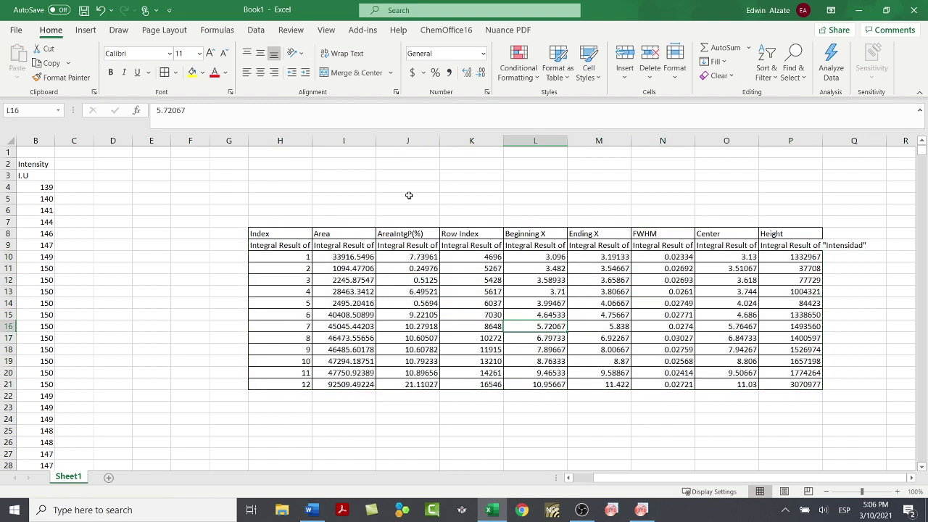
{"action": "left_click_drag", "start_coordinate": [418, 213], "coordinate": [419, 418]}
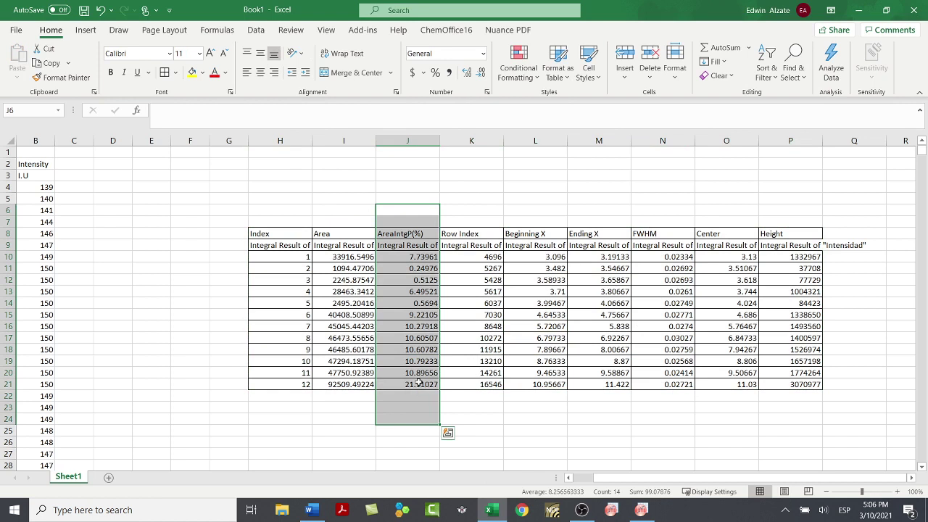
{"action": "left_click", "coordinate": [418, 142]}
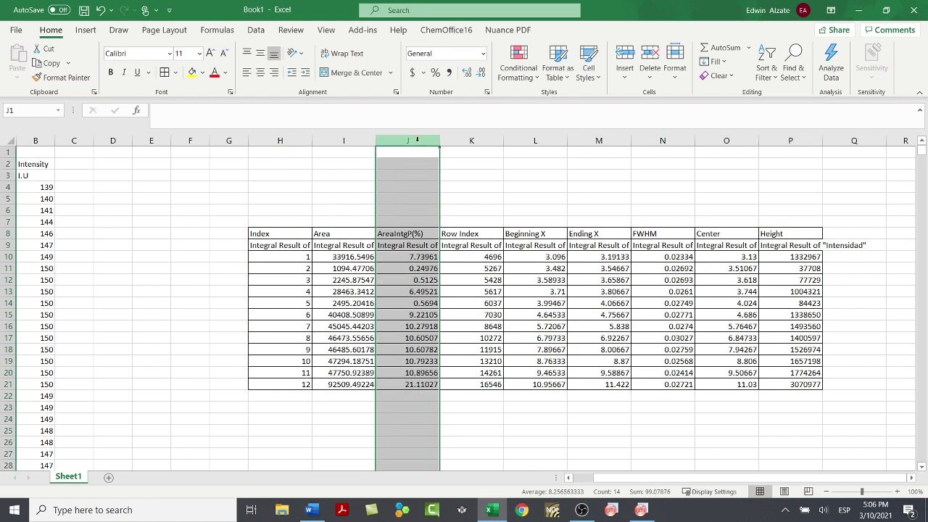
{"action": "left_click_drag", "start_coordinate": [418, 141], "coordinate": [596, 141]}
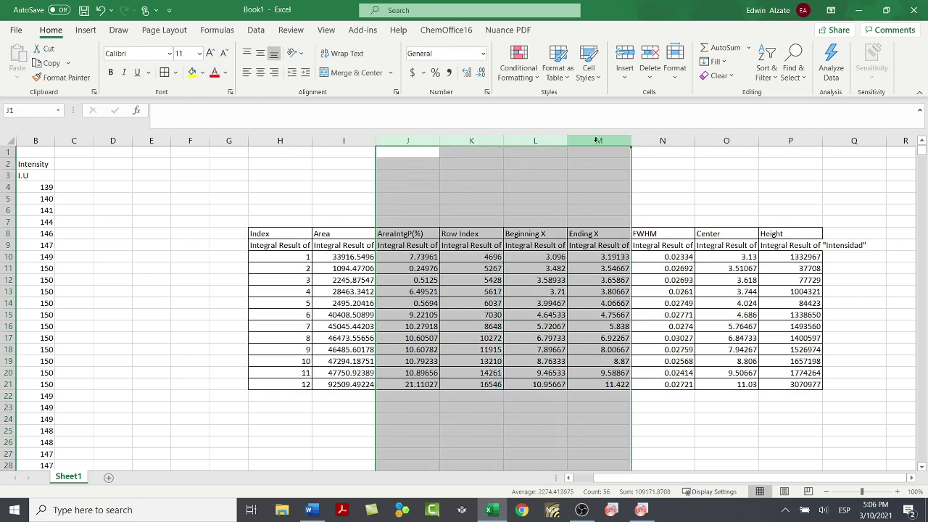
{"action": "right_click", "coordinate": [596, 140]}
{"action": "left_click", "coordinate": [630, 261]}
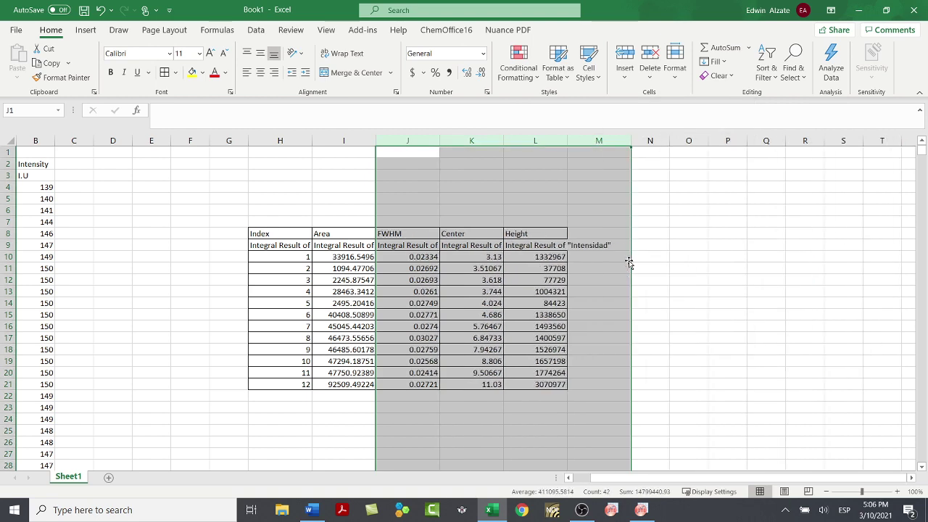
{"action": "left_click", "coordinate": [658, 266]}
Step: Widen the Height column slightly and delete the "Integral Result of" cells in row 9, shifting the cells below up
{"action": "left_click_drag", "start_coordinate": [566, 141], "coordinate": [584, 142]}
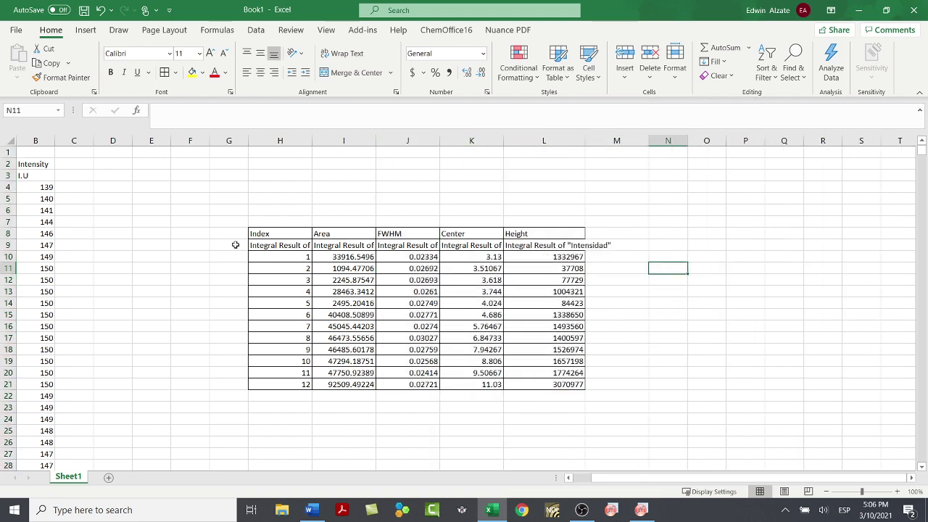
{"action": "left_click_drag", "start_coordinate": [237, 245], "coordinate": [590, 245]}
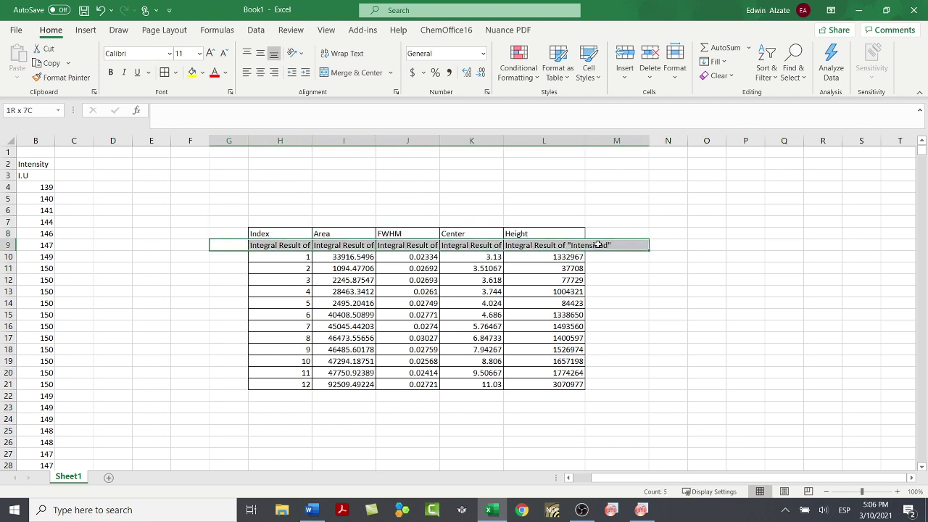
{"action": "right_click", "coordinate": [599, 245]}
{"action": "left_click", "coordinate": [639, 251]}
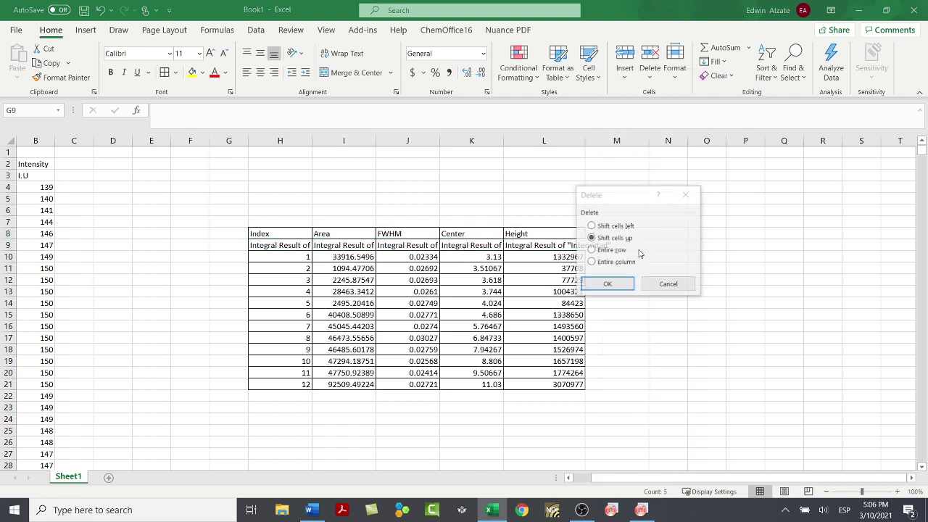
{"action": "left_click", "coordinate": [607, 284]}
{"action": "left_click", "coordinate": [624, 291]}
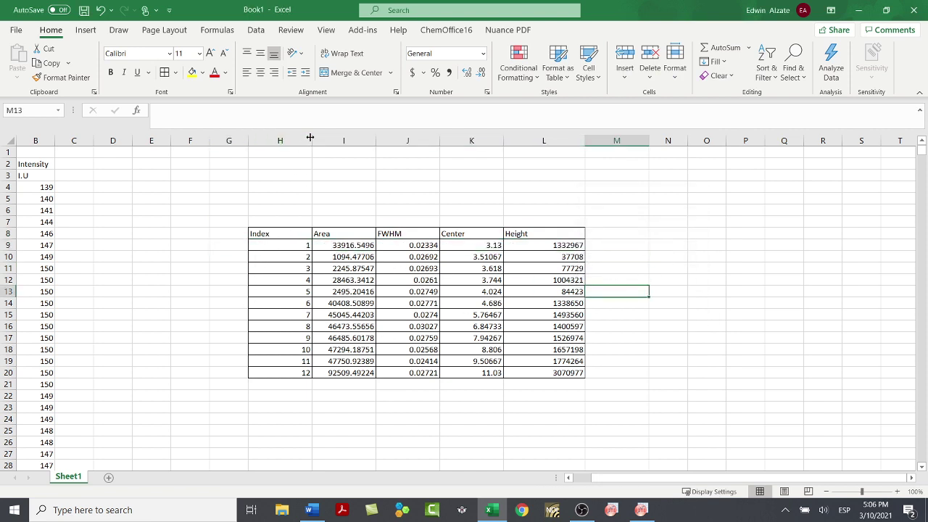
Step: Narrow the Index column in Excel and copy the table in H8 to L20 onto a new page of the Word document
{"action": "left_click_drag", "start_coordinate": [312, 141], "coordinate": [272, 141]}
{"action": "left_click_drag", "start_coordinate": [260, 234], "coordinate": [485, 366]}
{"action": "key", "text": "ctrl+c"}
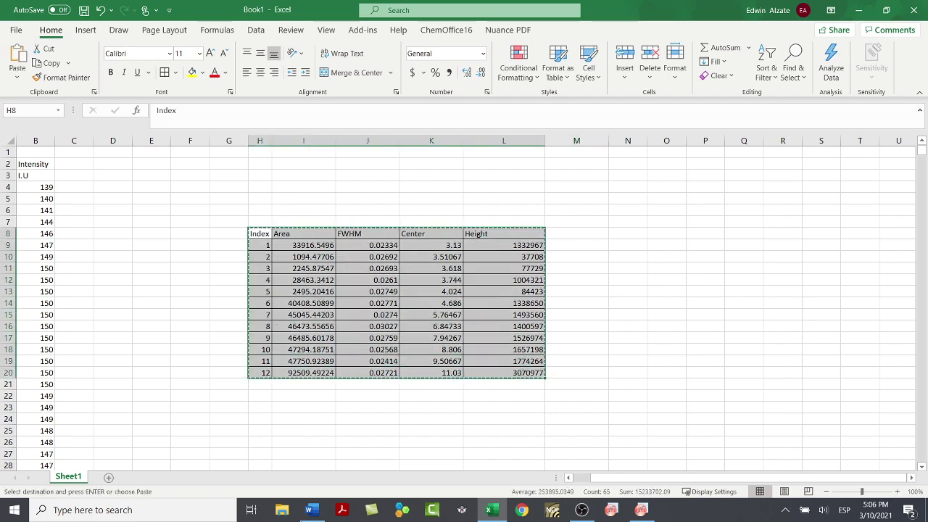
{"action": "left_click", "coordinate": [312, 510]}
{"action": "scroll", "coordinate": [352, 374], "scroll_direction": "down", "scroll_amount": 5}
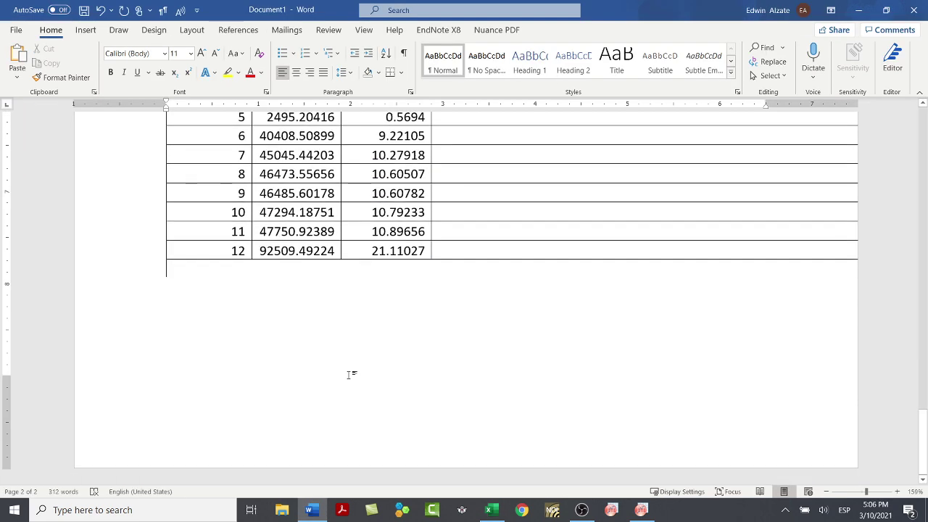
{"action": "left_click", "coordinate": [329, 302]}
{"action": "key", "text": "ctrl+Return"}
{"action": "key", "text": "ctrl+v"}
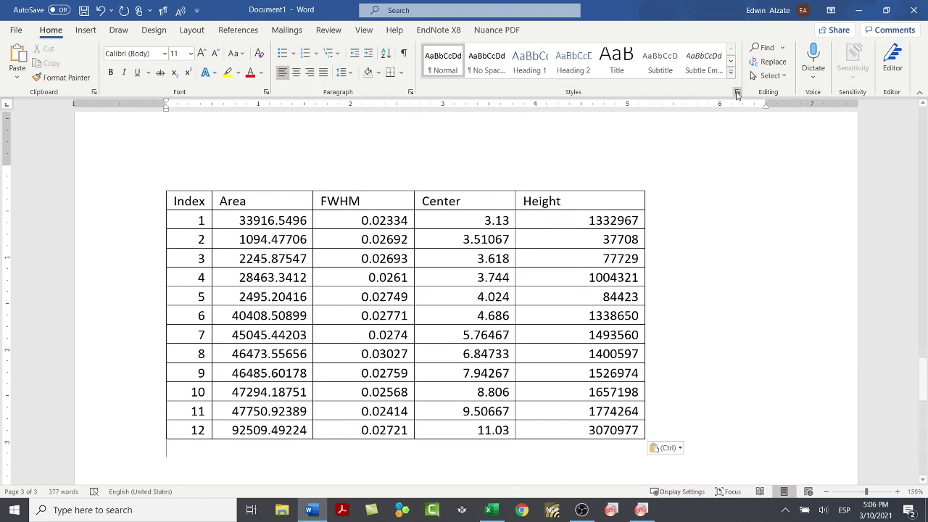
Step: Switch to Origin and open Graph1 to view the integrated chromatogram with its peak labels
{"action": "left_click", "coordinate": [859, 9]}
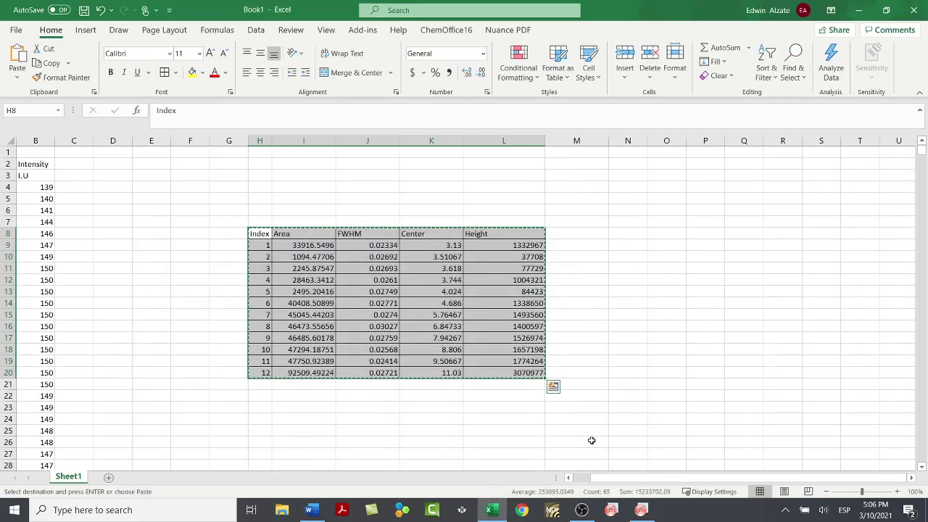
{"action": "left_click", "coordinate": [641, 509]}
{"action": "left_click", "coordinate": [324, 376]}
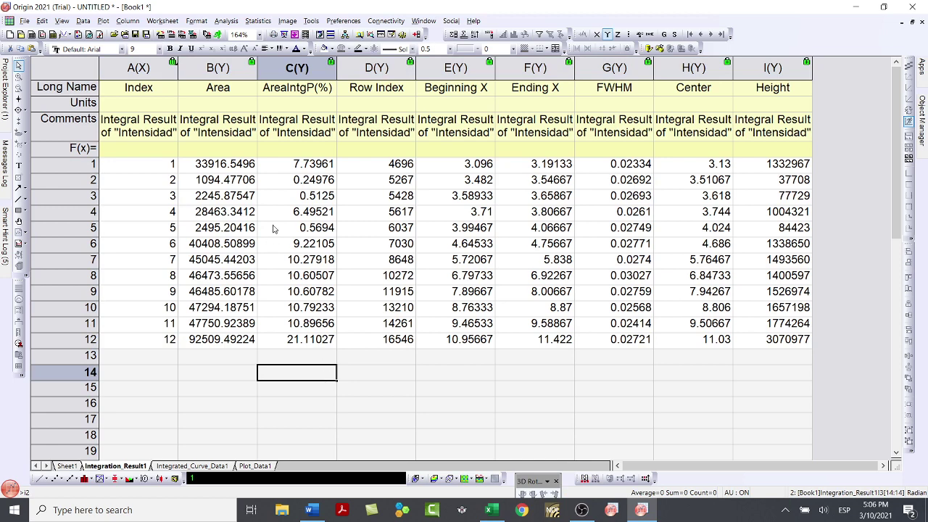
{"action": "left_click", "coordinate": [5, 87]}
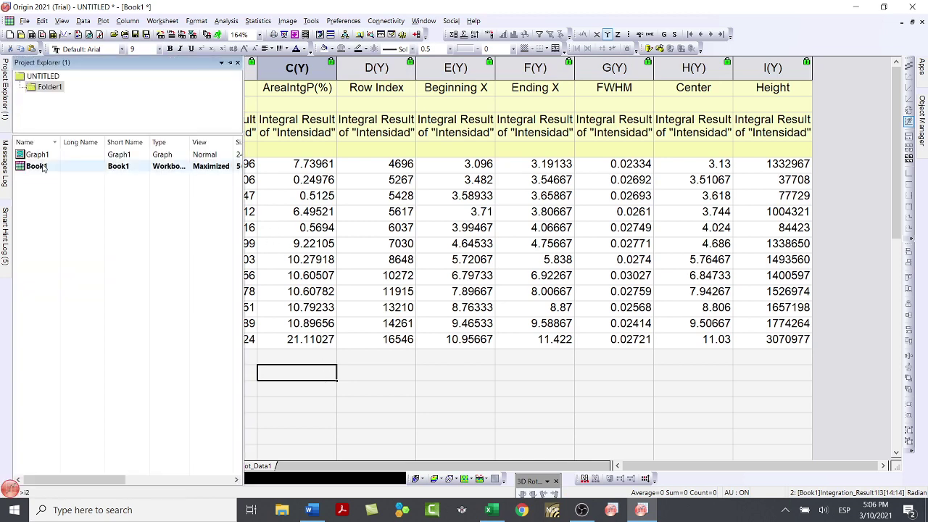
{"action": "double_click", "coordinate": [38, 156]}
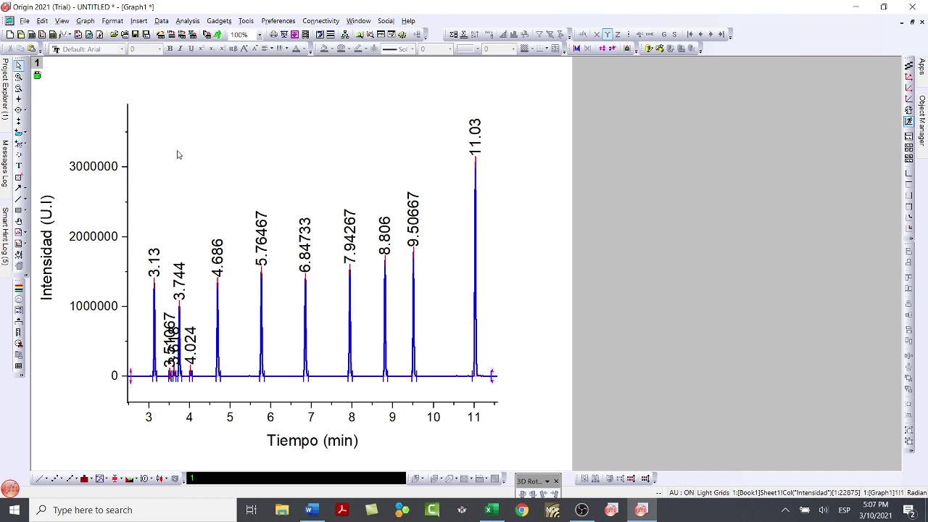
Step: Plot the Tiempo and Intensidad columns from Sheet1 of Book1 as a new line graph
{"action": "left_click", "coordinate": [5, 74]}
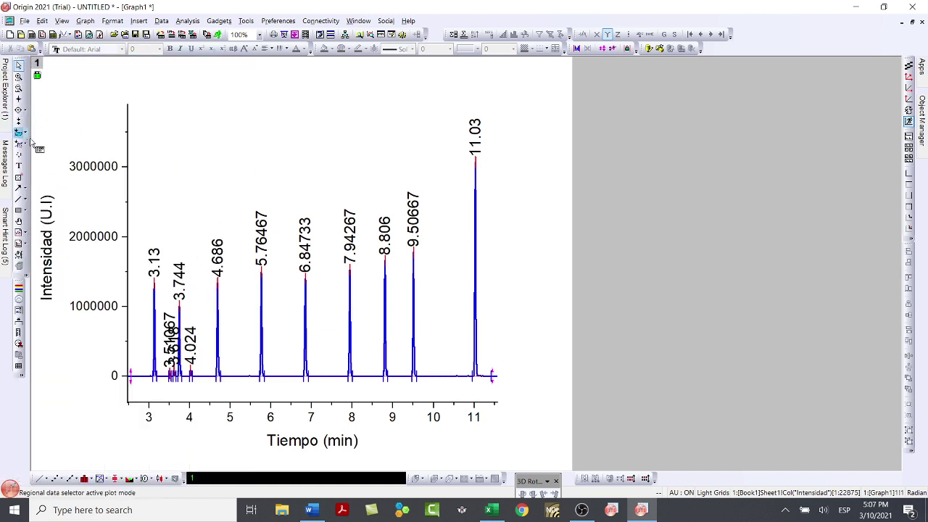
{"action": "left_click", "coordinate": [5, 84]}
{"action": "double_click", "coordinate": [35, 166]}
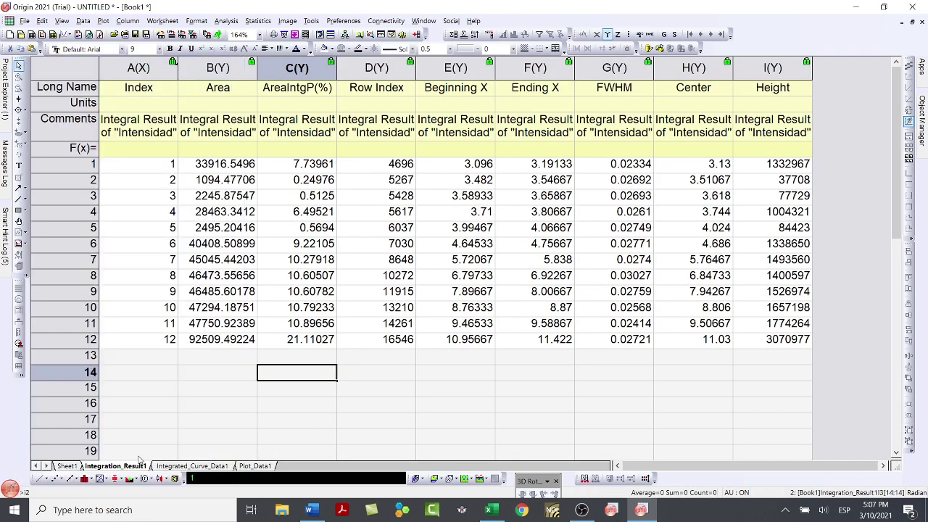
{"action": "left_click", "coordinate": [67, 465]}
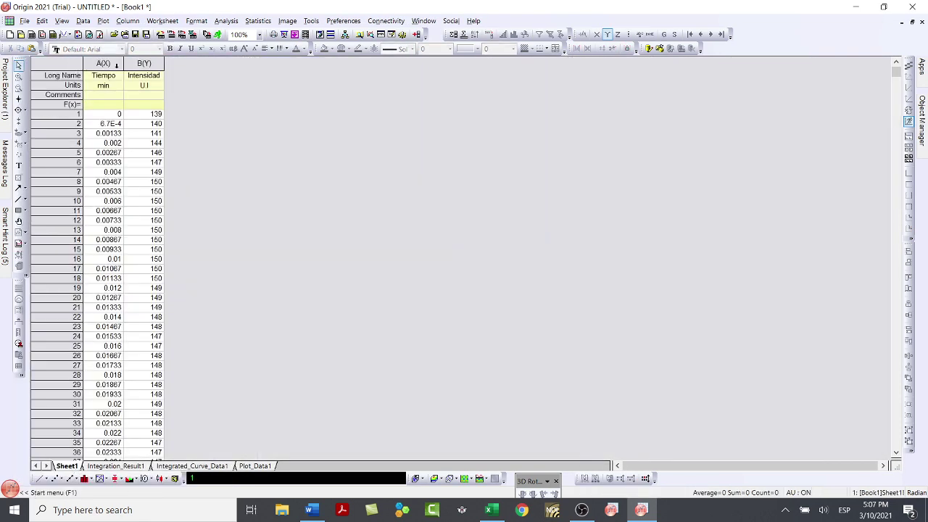
{"action": "left_click", "coordinate": [144, 63]}
{"action": "left_click", "coordinate": [103, 63]}
{"action": "left_click", "coordinate": [144, 64], "text": "shift"}
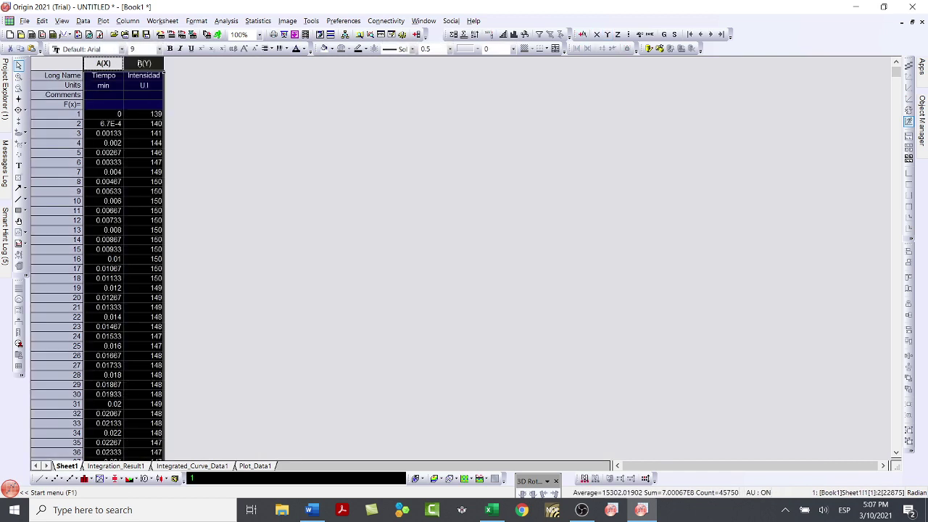
{"action": "right_click", "coordinate": [142, 66]}
{"action": "mouse_move", "coordinate": [165, 73]}
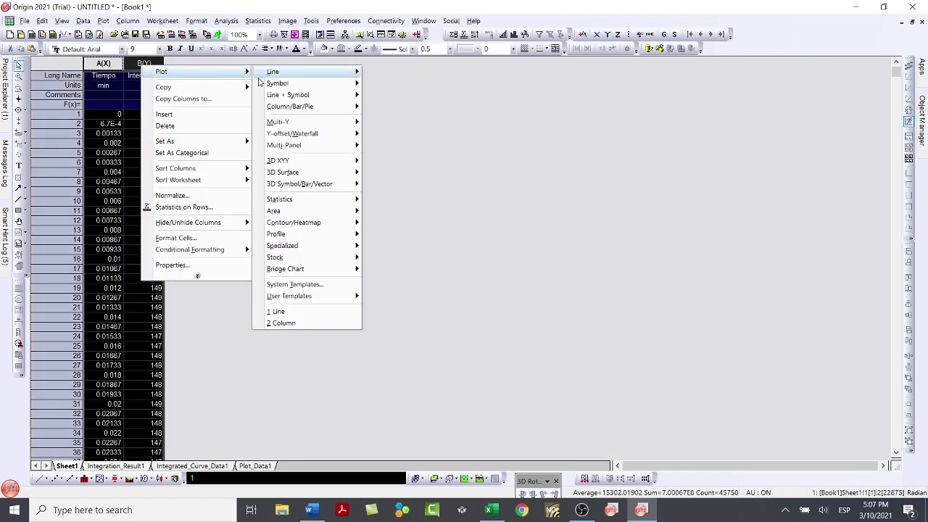
{"action": "mouse_move", "coordinate": [294, 74]}
{"action": "left_click", "coordinate": [371, 73]}
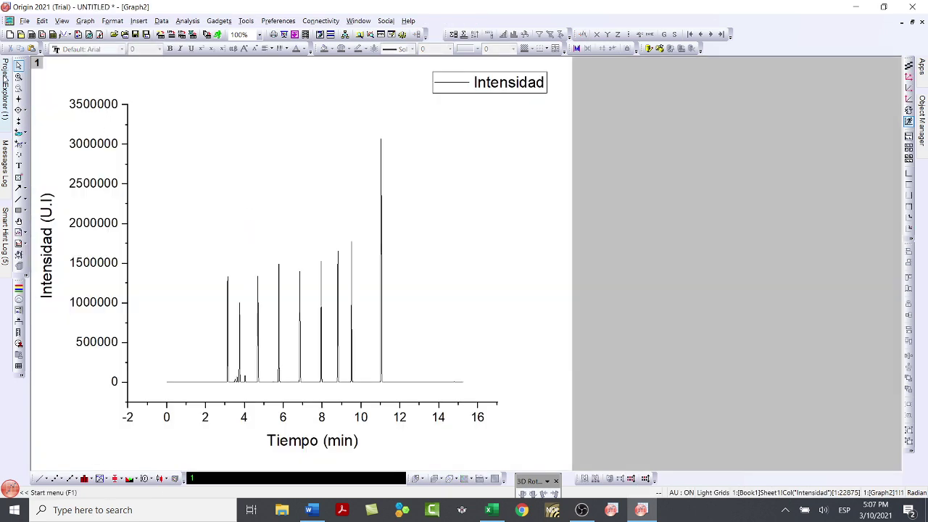
Step: Open the integrated Graph1 for comparison and return to the new, unprocessed line graph
{"action": "left_click", "coordinate": [5, 82]}
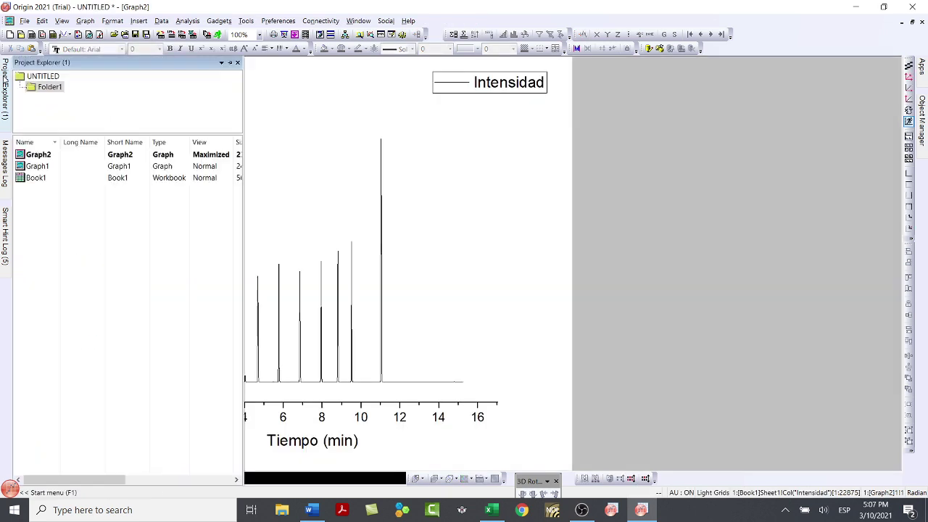
{"action": "double_click", "coordinate": [38, 166]}
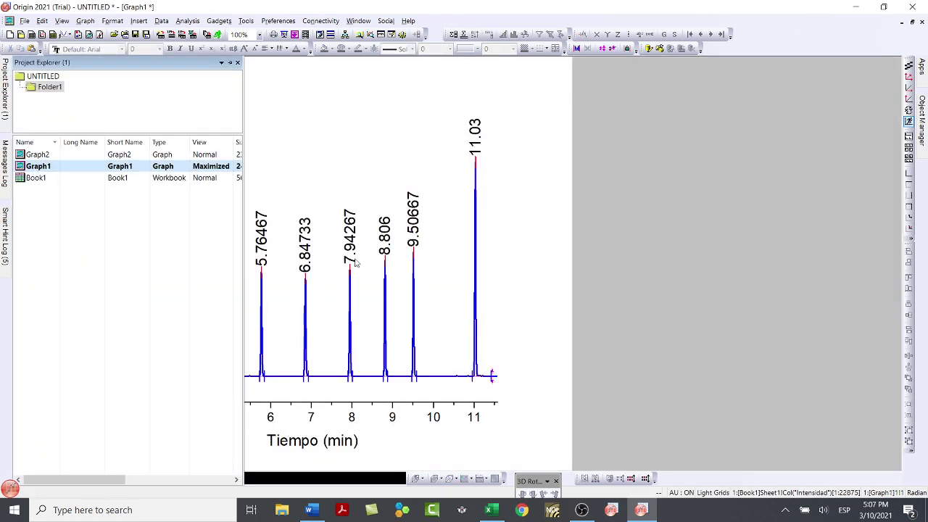
{"action": "double_click", "coordinate": [44, 155]}
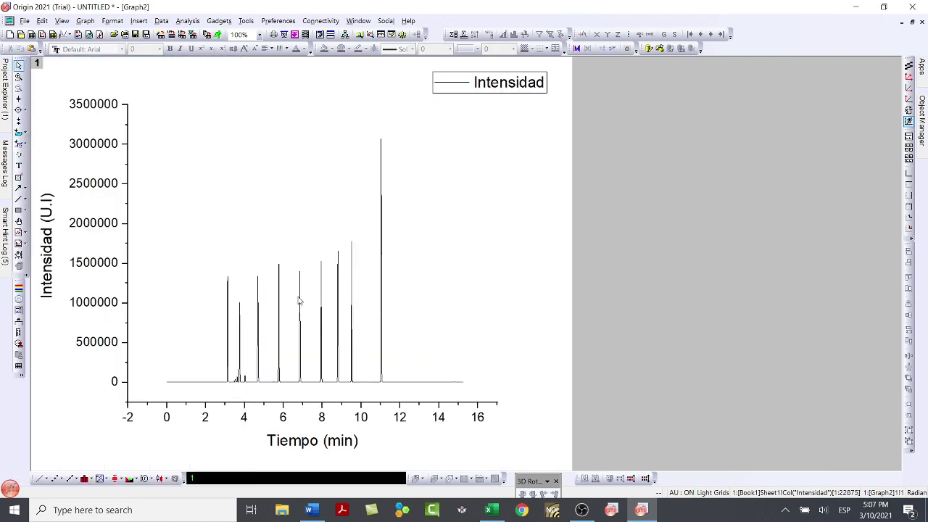